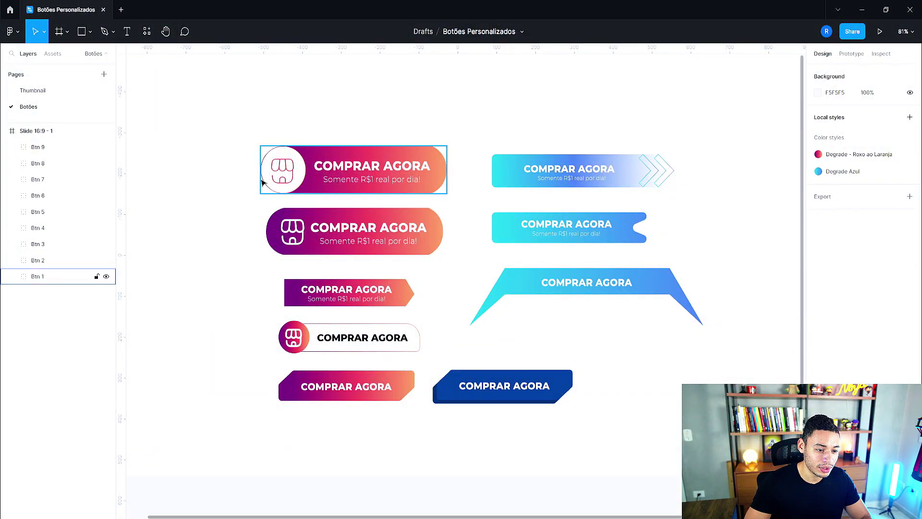
# Step: Browse the button designs and select the white-bodied COMPRAR AGORA button
pyautogui.keyDown('ctrl'); pyautogui.scroll(3, 330, 199); pyautogui.keyUp('ctrl')
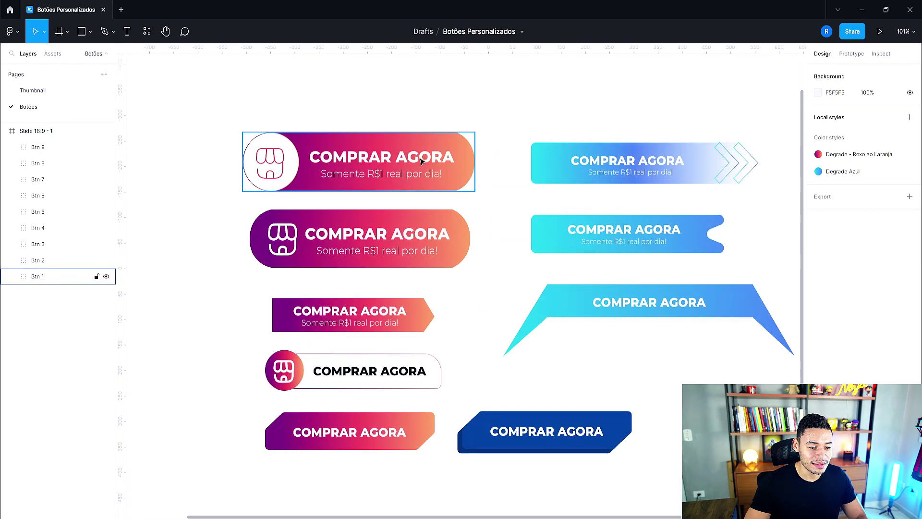
pyautogui.keyDown('ctrl'); pyautogui.scroll(3, 360, 288); pyautogui.keyUp('ctrl')
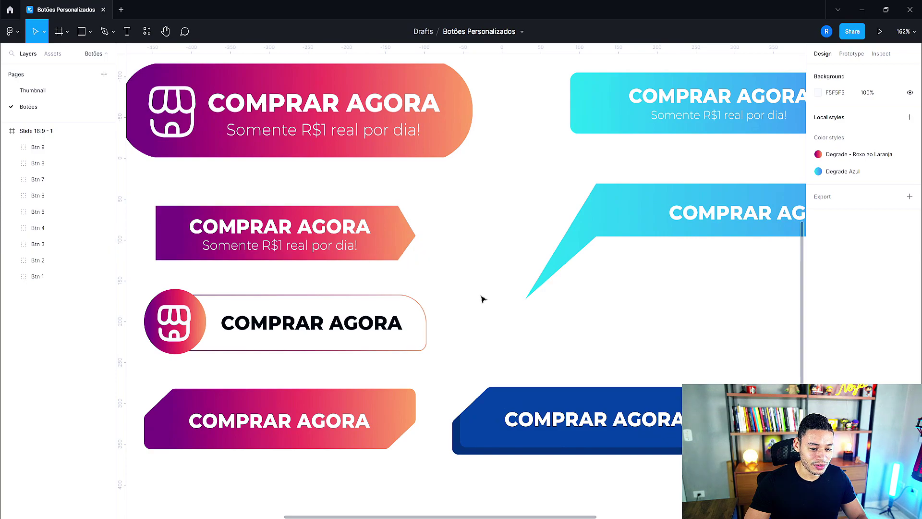
pyautogui.moveTo(461, 282); pyautogui.dragTo(493, 265)
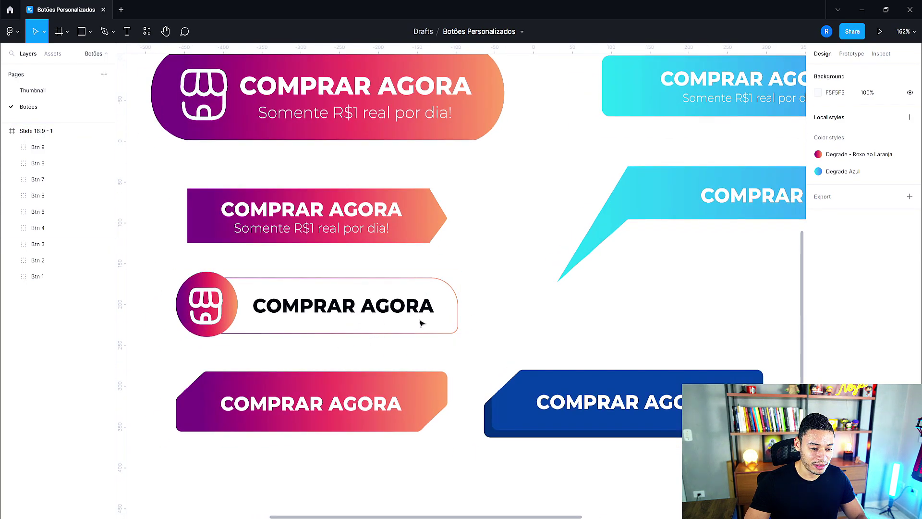
pyautogui.scroll(2, 386, 320)
pyautogui.click(292, 263)
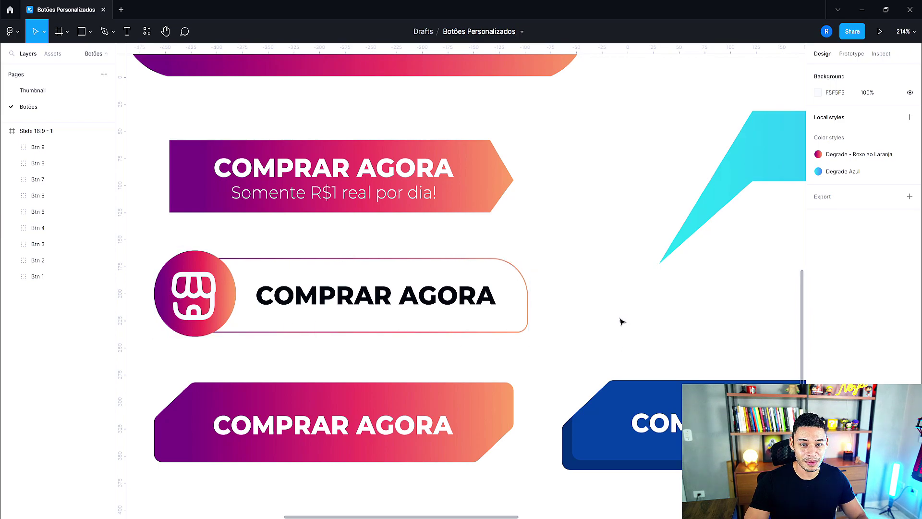
pyautogui.scroll(-2, 621, 321)
pyautogui.scroll(-2, 621, 321)
pyautogui.scroll(-1, 528, 345)
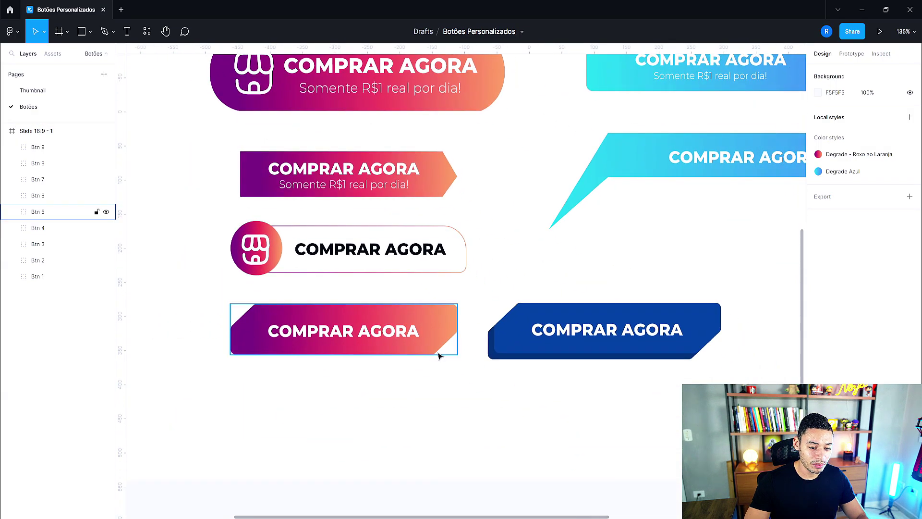
# Step: Inspect the dark blue and blue ribbon buttons, then fit the whole button frame in view
pyautogui.moveTo(707, 313); pyautogui.dragTo(588, 307)
pyautogui.click(376, 352)
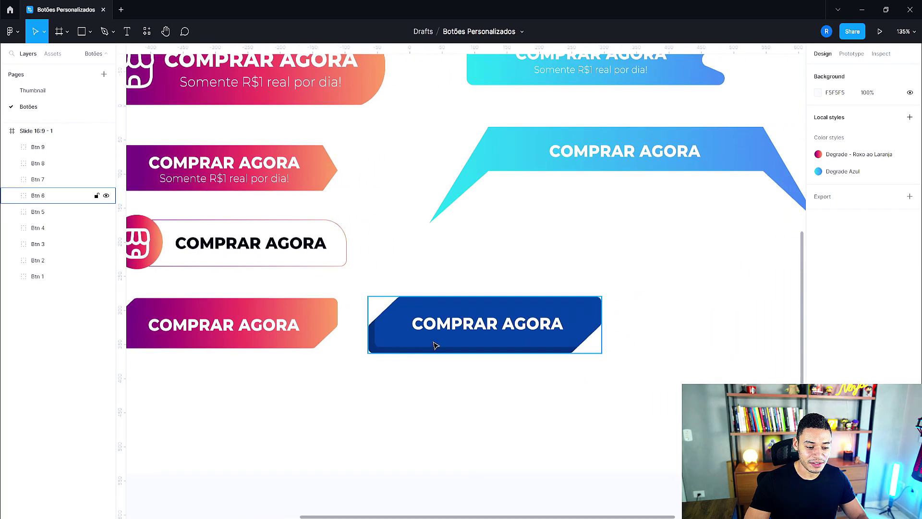
pyautogui.moveTo(535, 265); pyautogui.dragTo(524, 267)
pyautogui.hscroll(4, 524, 267)
pyautogui.scroll(2, 525, 267)
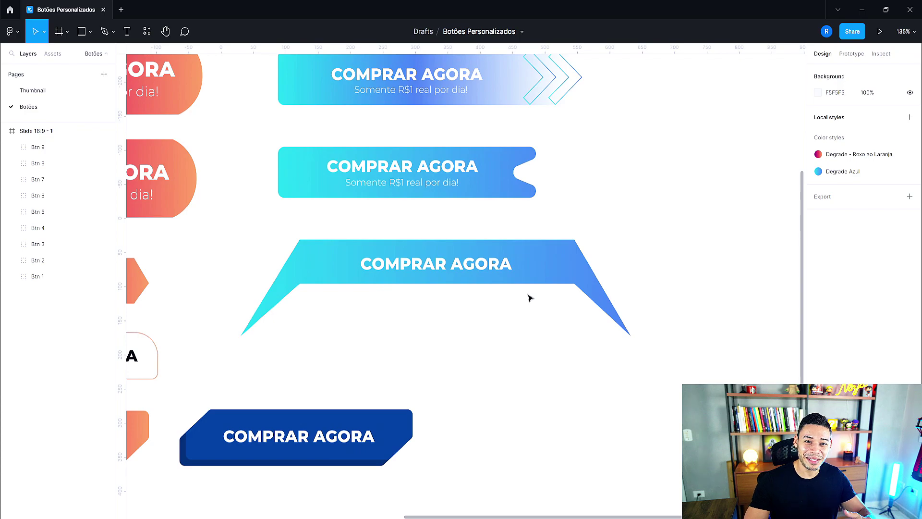
pyautogui.click(537, 257)
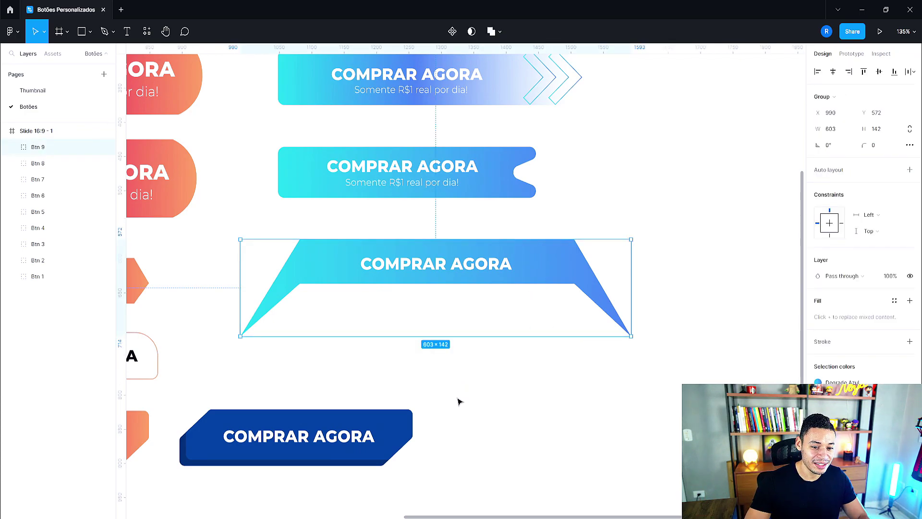
pyautogui.click(608, 177)
pyautogui.scroll(-2, 614, 200)
pyautogui.scroll(4, 578, 175)
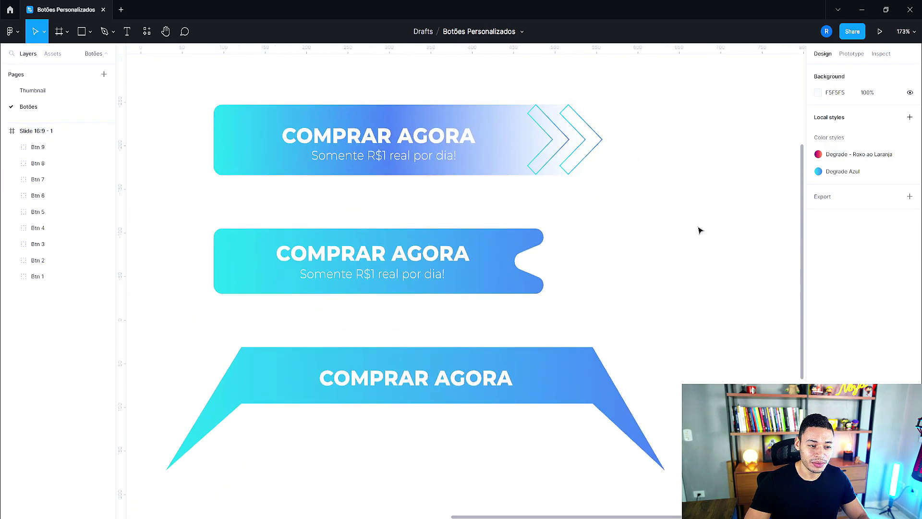
pyautogui.hotkey('shift', '1')
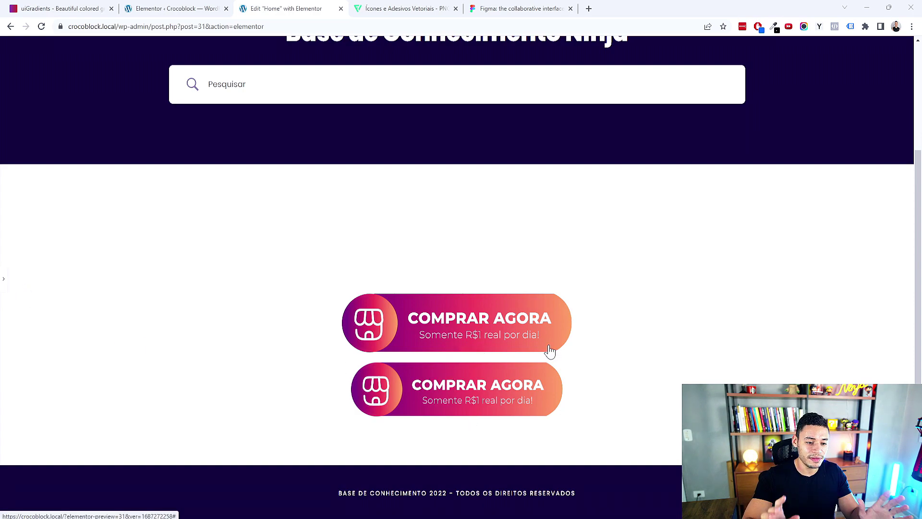
# Step: Look over the button image's Editar Imagem settings, then go to the Flaticon site
pyautogui.scroll(3, 550, 351)
pyautogui.scroll(-3, 191, 250)
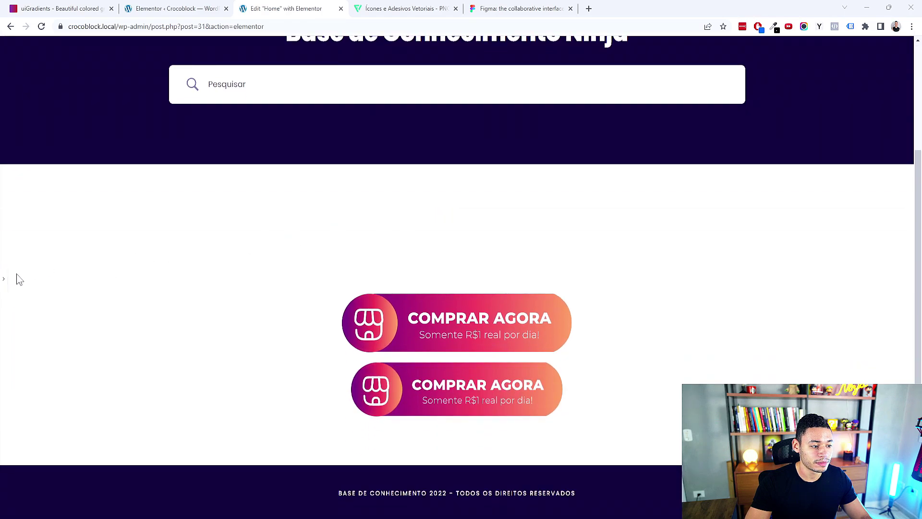
pyautogui.click(4, 279)
pyautogui.scroll(-5, 432, 202)
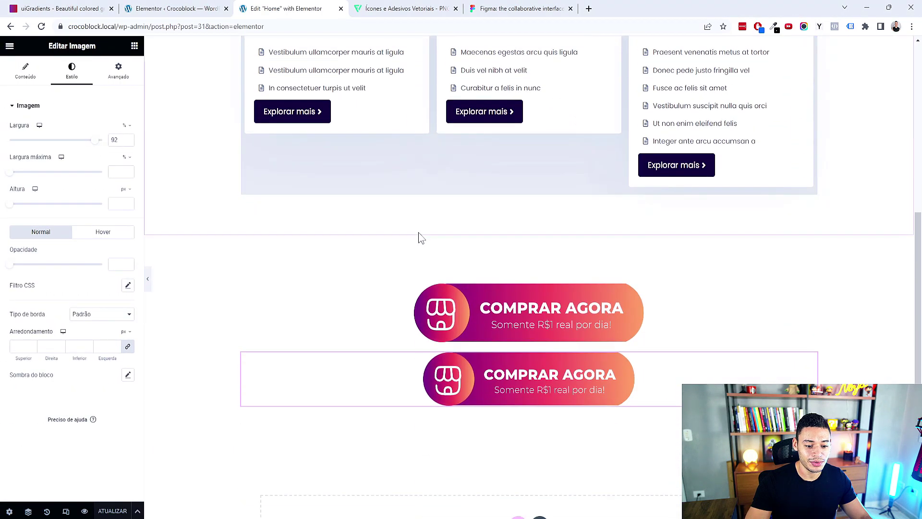
pyautogui.moveTo(417, 244)
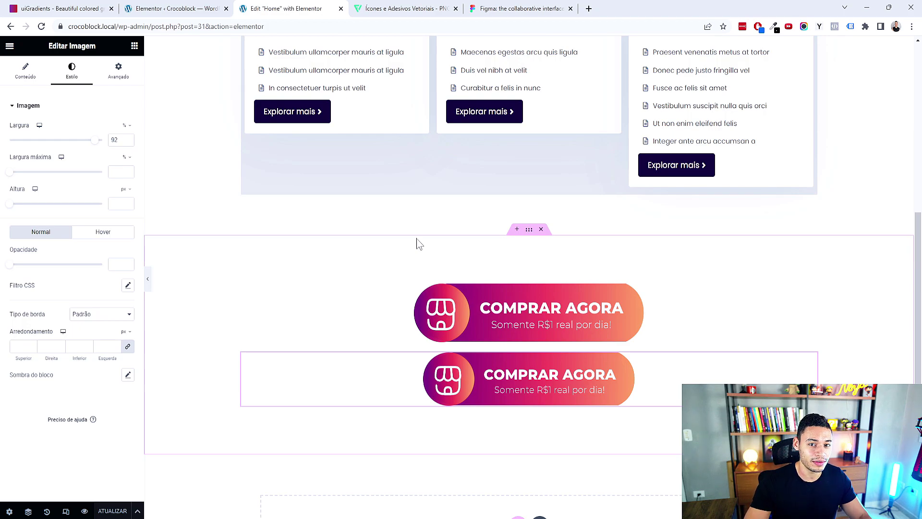
pyautogui.hotkey('ctrl', 'Tab')
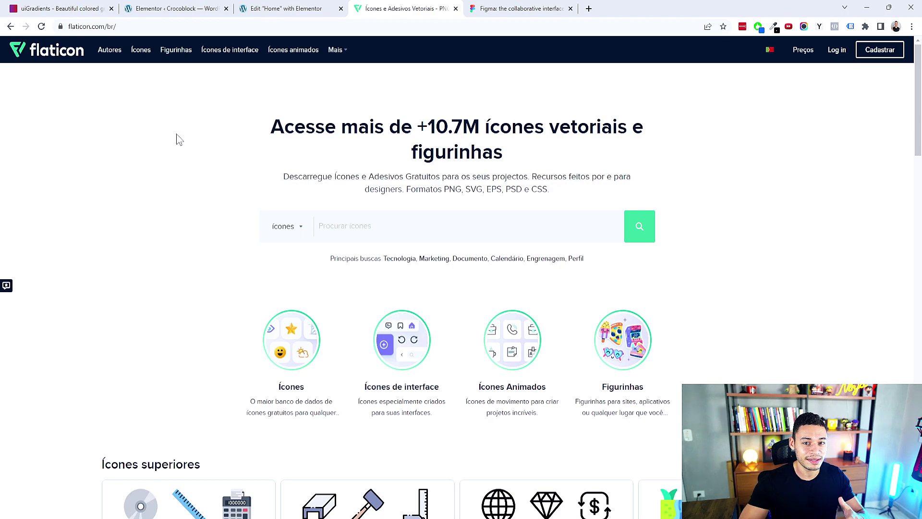
# Step: Switch to the Figma tab showing the home file browser
pyautogui.hotkey('ctrl', 'Tab')
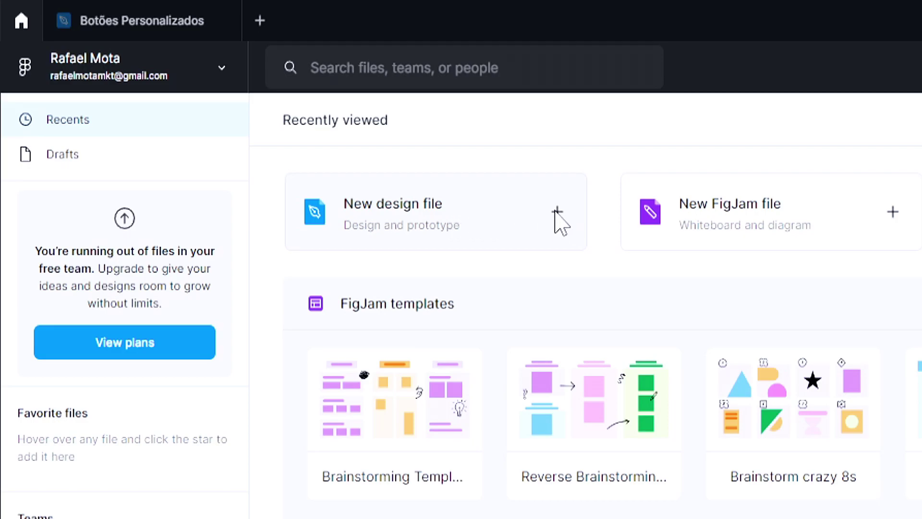
# Step: Create a new blank design file named 'Botões'
pyautogui.click(555, 221)
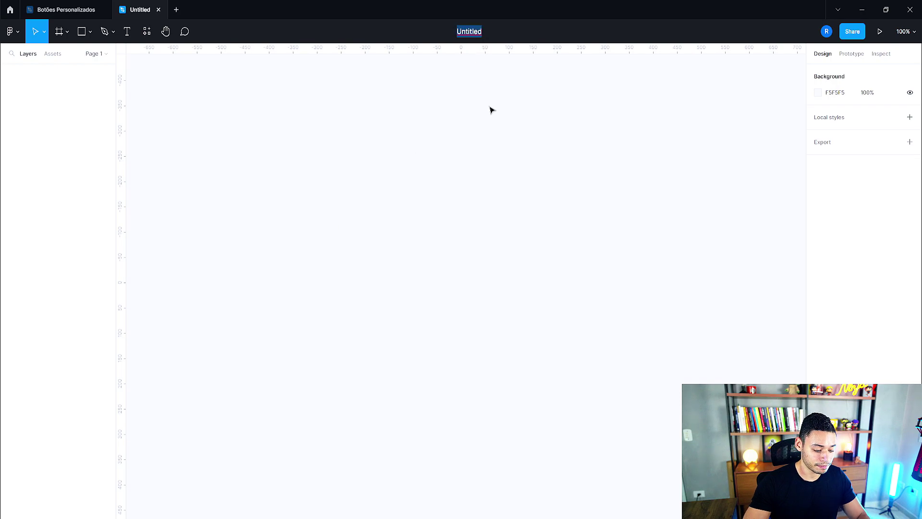
pyautogui.write('Botões')
pyautogui.press('Return')
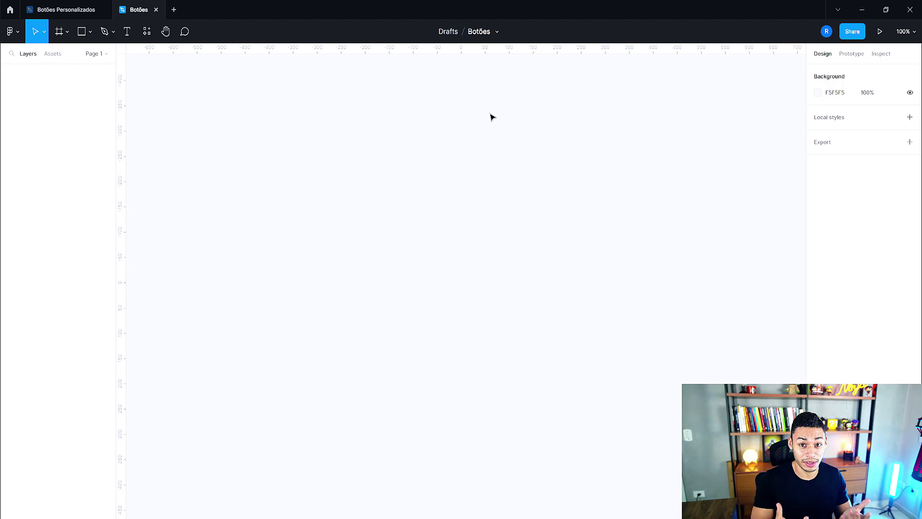
pyautogui.press('f')
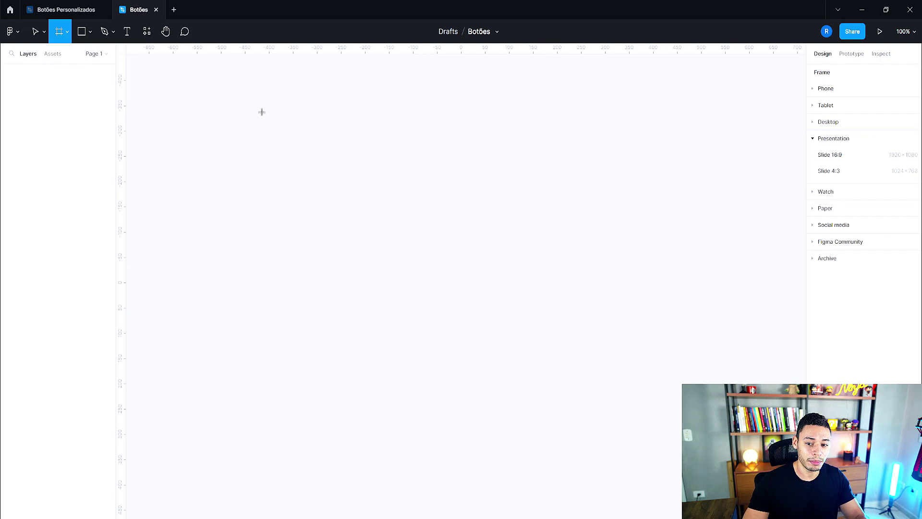
# Step: Add an iPhone 14 sized frame, then delete it
pyautogui.click(825, 93)
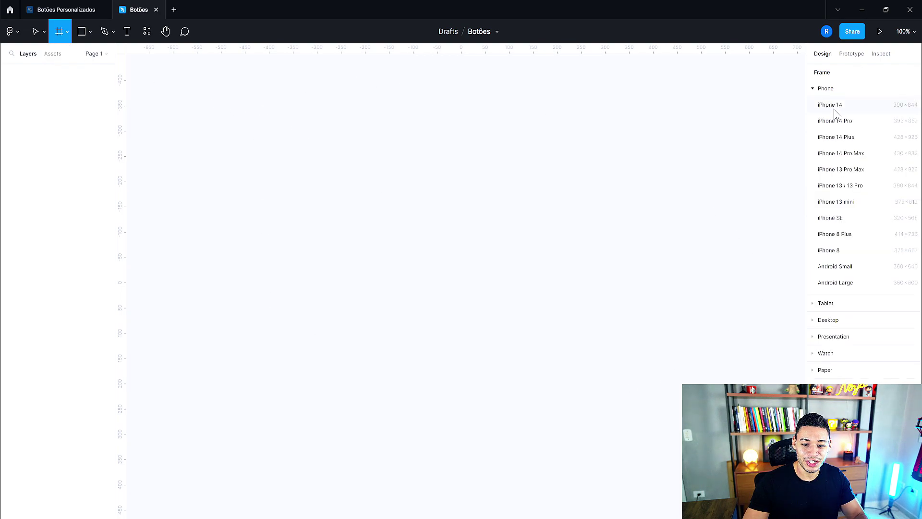
pyautogui.click(830, 105)
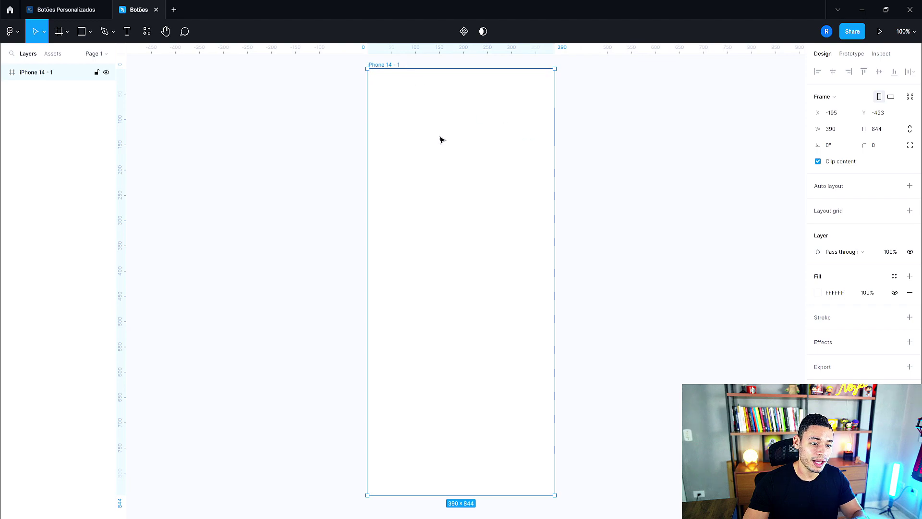
pyautogui.press('Delete')
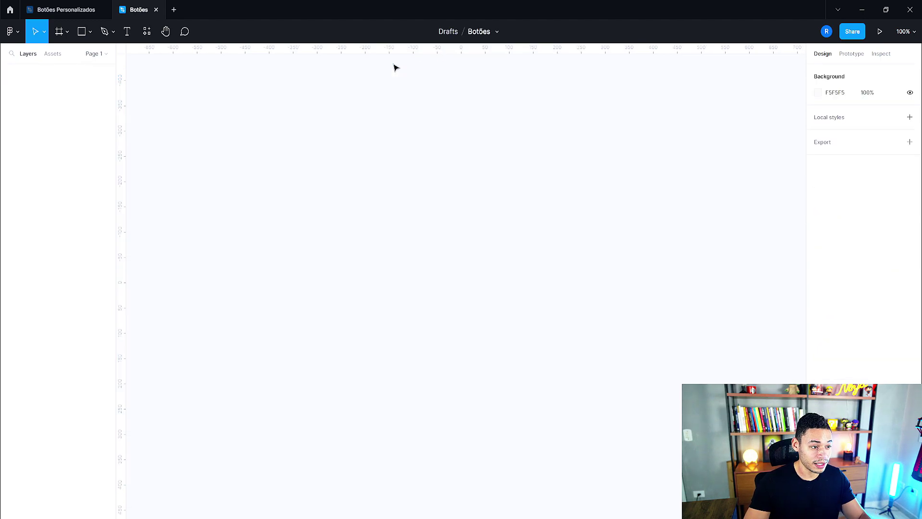
# Step: Try the rectangle, pen and text tools, then add a Presentation Slide 16:9 frame
pyautogui.press('f')
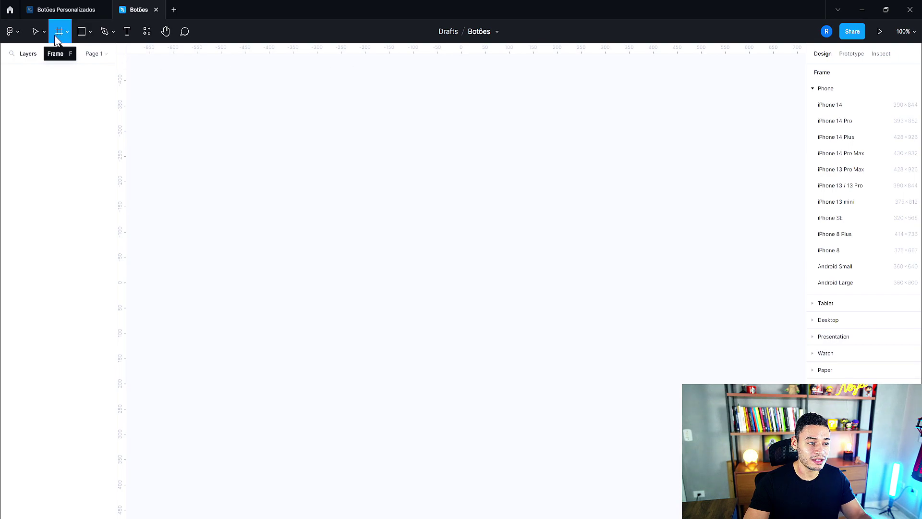
pyautogui.click(81, 38)
pyautogui.click(98, 34)
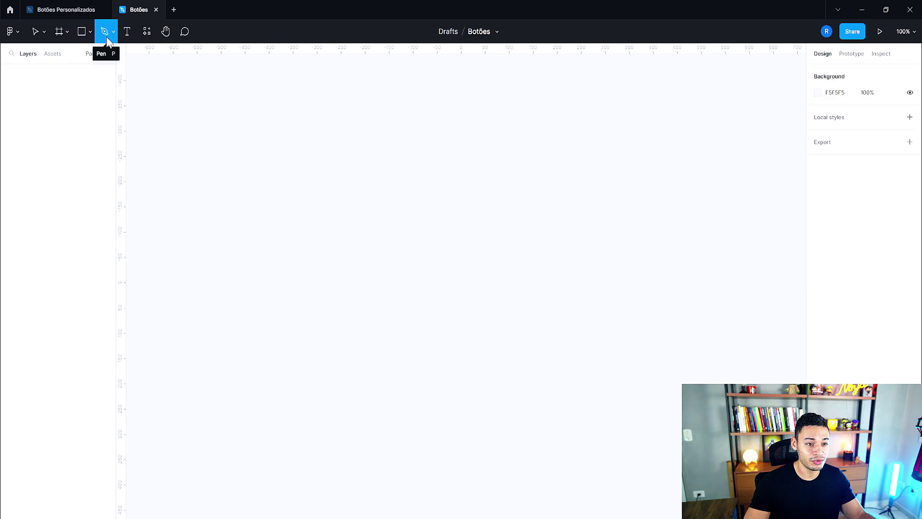
pyautogui.click(127, 36)
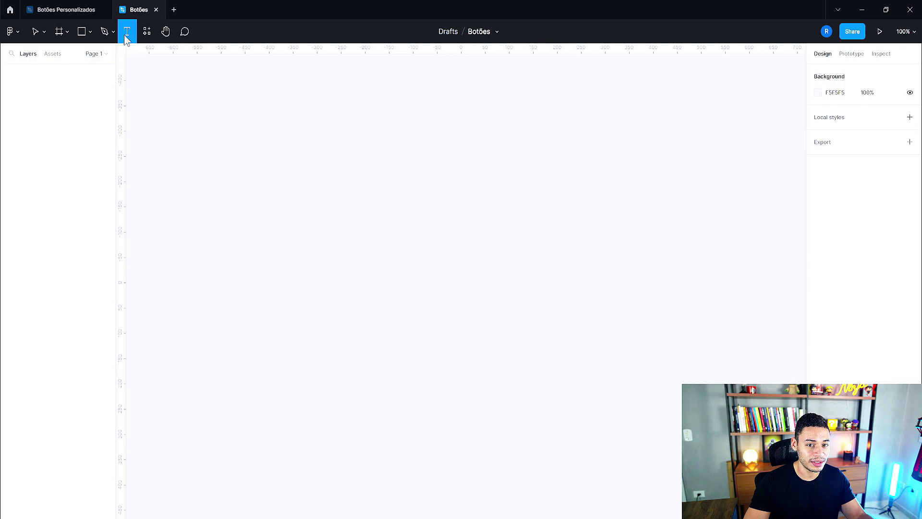
pyautogui.click(80, 33)
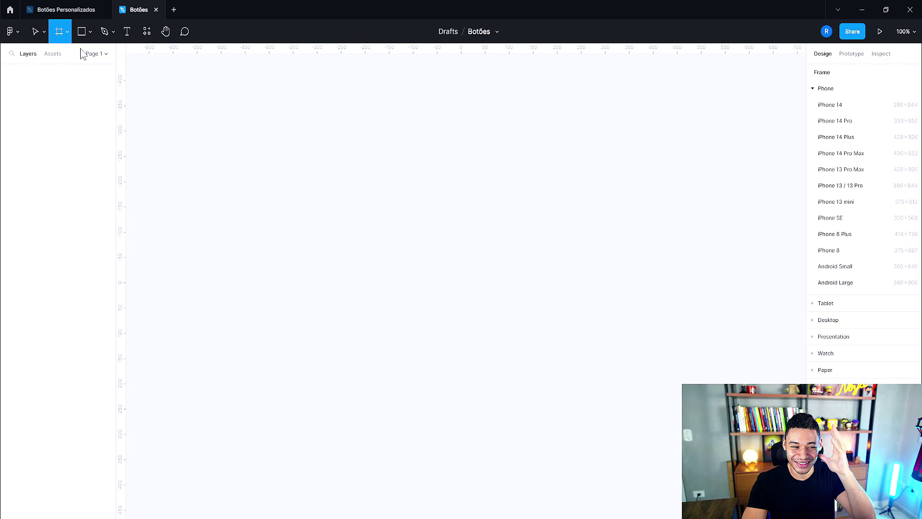
pyautogui.click(822, 90)
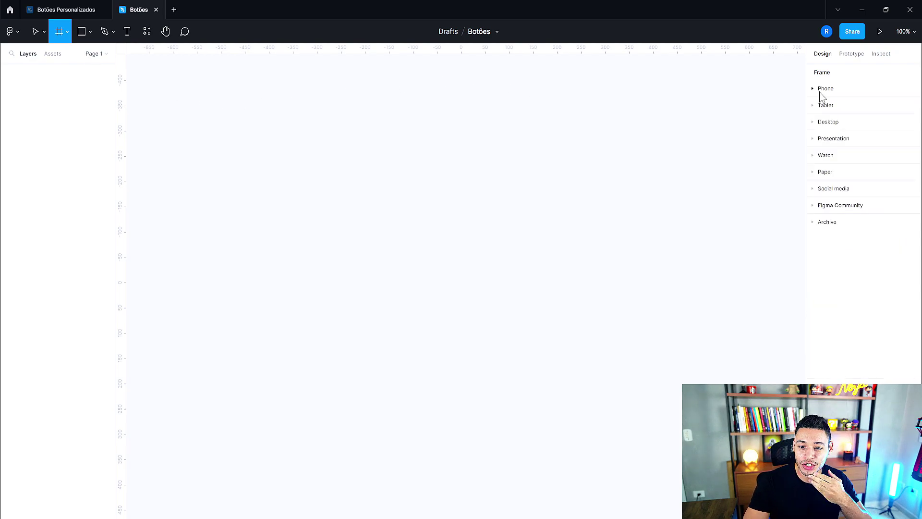
pyautogui.click(817, 141)
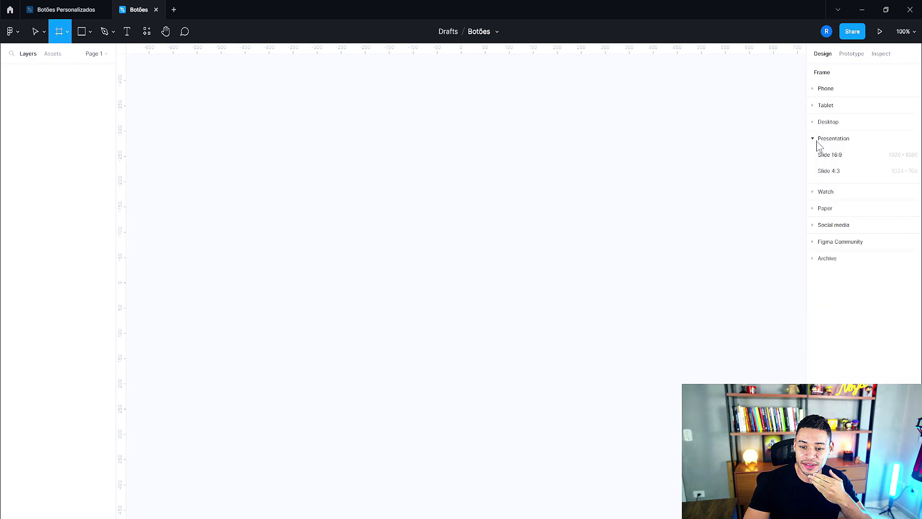
pyautogui.click(841, 160)
# Step: Narrow the new slide frame and return to the Botões Personalizados file
pyautogui.moveTo(795, 194)
pyautogui.mouseDown()
pyautogui.moveTo(360, 248)
pyautogui.moveTo(772, 231)
pyautogui.mouseUp()
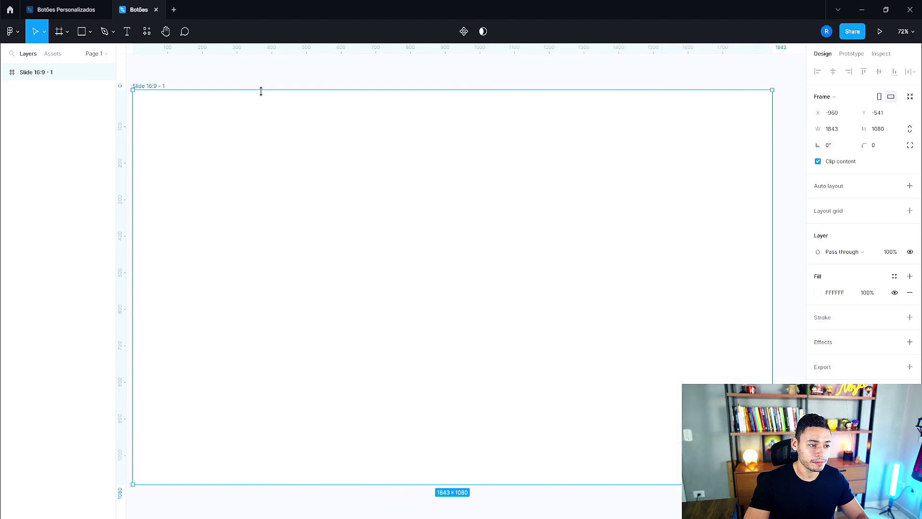
pyautogui.click(260, 77)
pyautogui.click(63, 9)
pyautogui.scroll(-5, 632, 249)
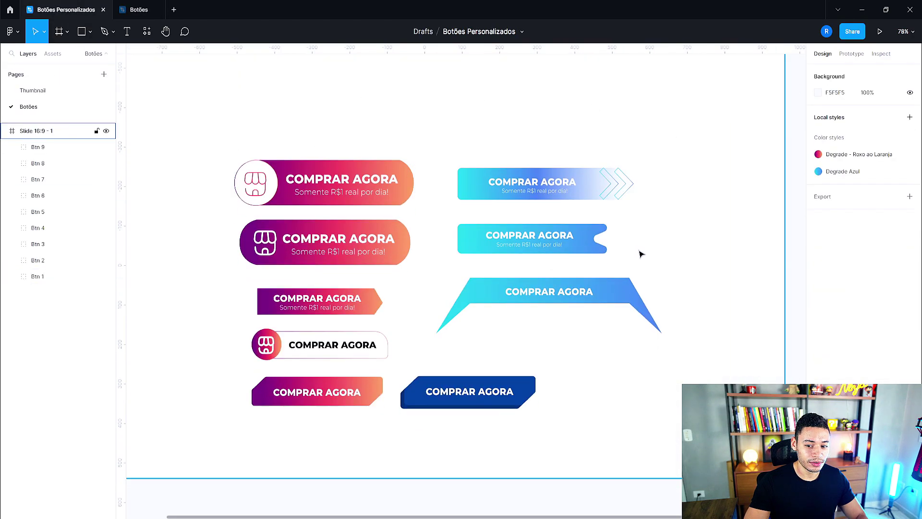
pyautogui.scroll(-1, 641, 278)
pyautogui.hscroll(1, 521, 166)
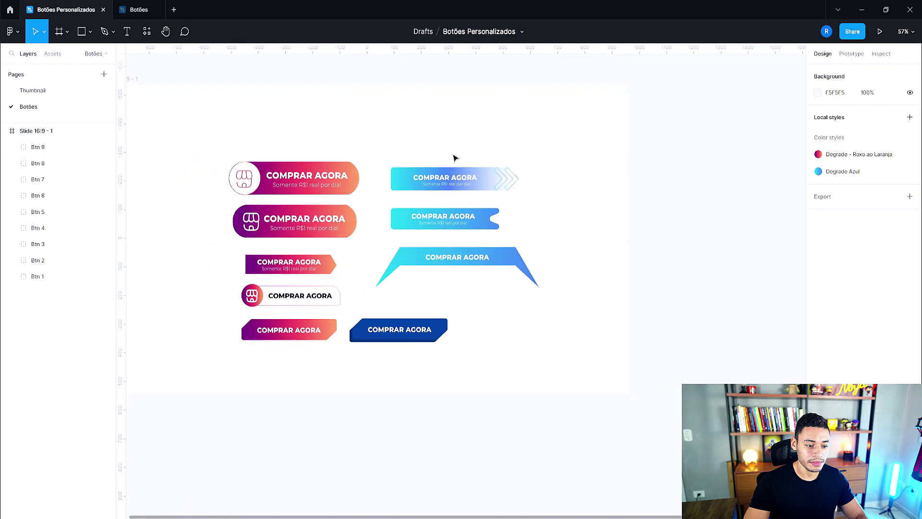
pyautogui.scroll(-3, 488, 164)
# Step: Widen Slide 16:9 - 1 to 2881, delete it, then restore it with undo
pyautogui.click(231, 102)
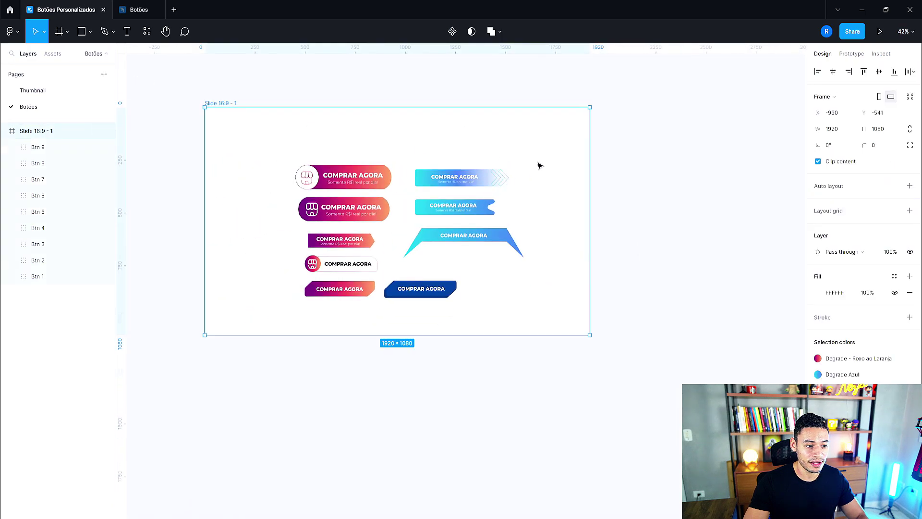
pyautogui.moveTo(586, 174); pyautogui.dragTo(782, 174)
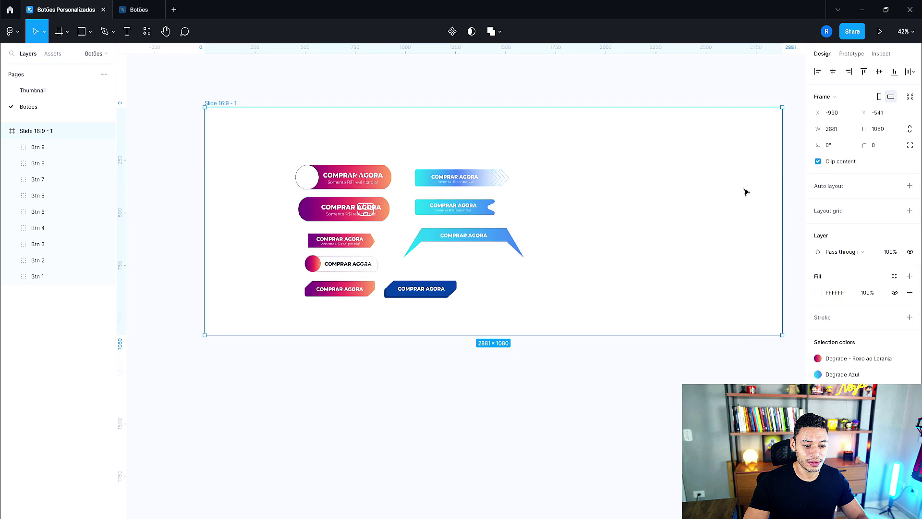
pyautogui.press('Delete')
pyautogui.hotkey('ctrl', 'z')
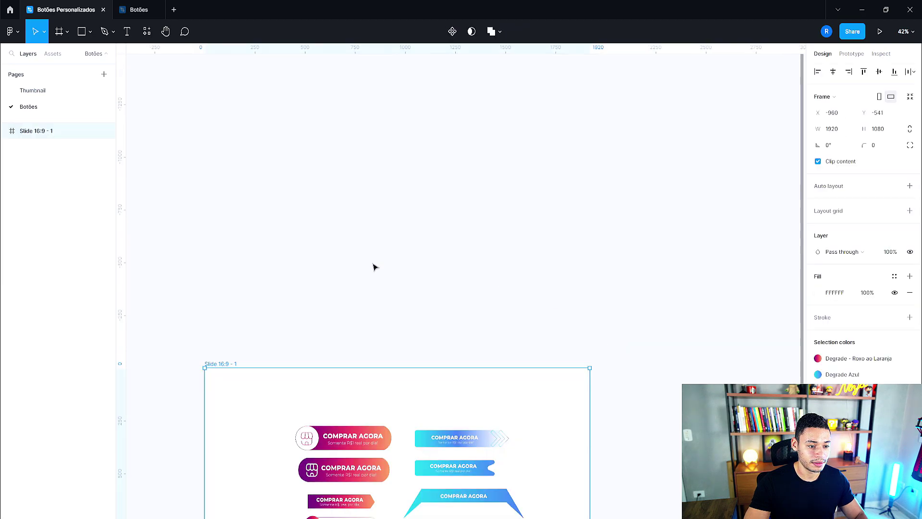
pyautogui.scroll(-5, 401, 251)
pyautogui.click(331, 185)
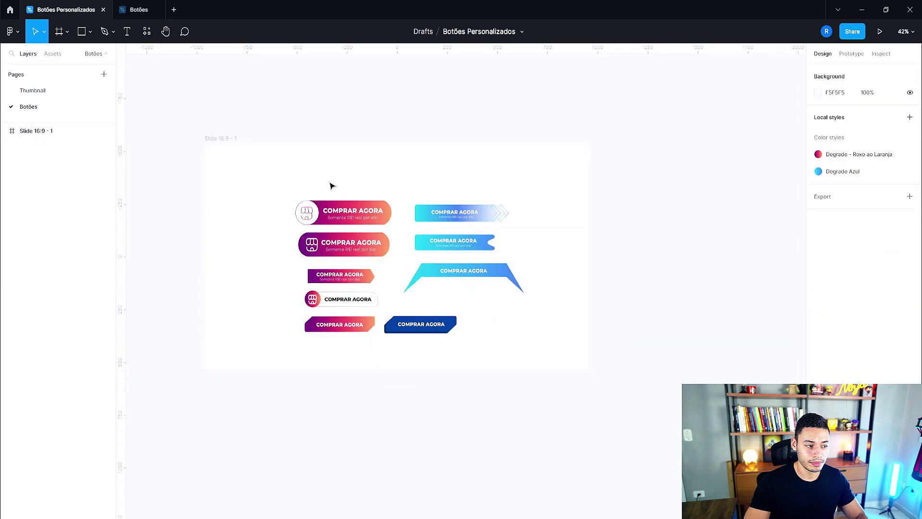
pyautogui.click(83, 33)
pyautogui.click(59, 31)
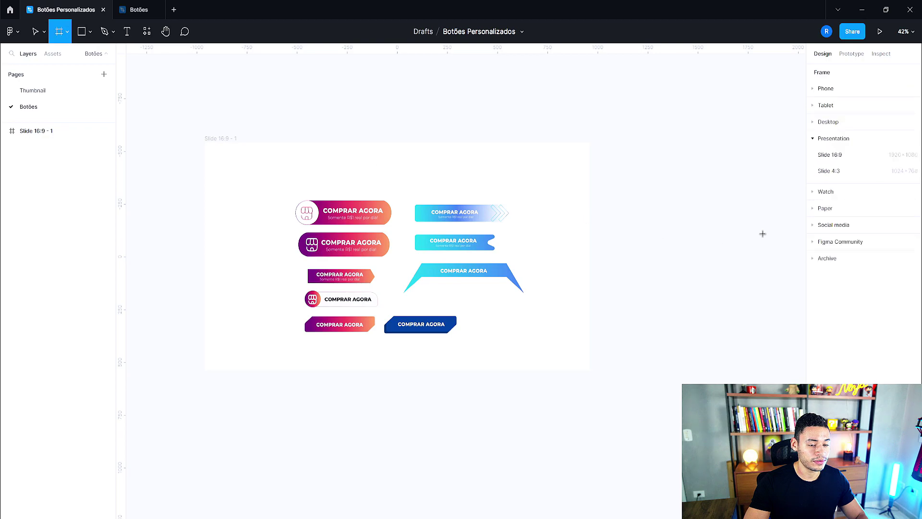
# Step: Add a Slide 16:9 frame level with Slide 1 and name it 'Aula do botões'
pyautogui.click(842, 160)
pyautogui.moveTo(648, 260); pyautogui.dragTo(654, 240)
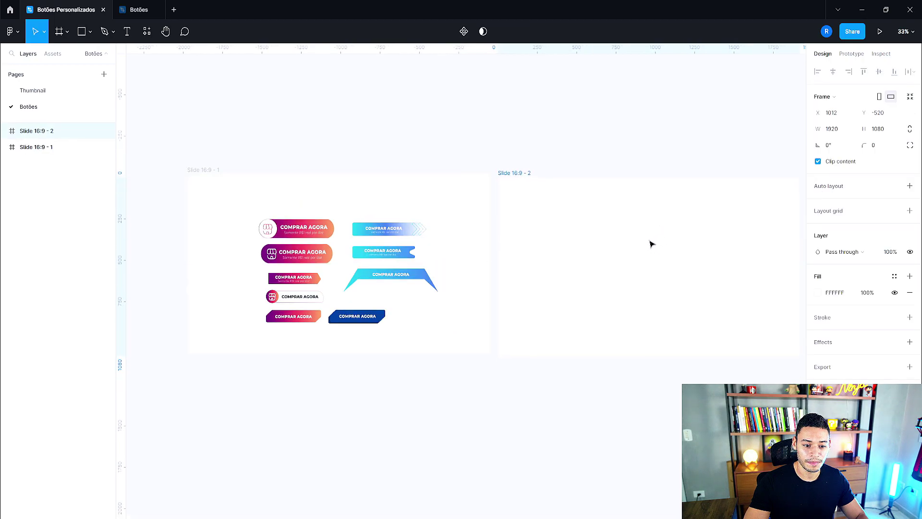
pyautogui.click(582, 376)
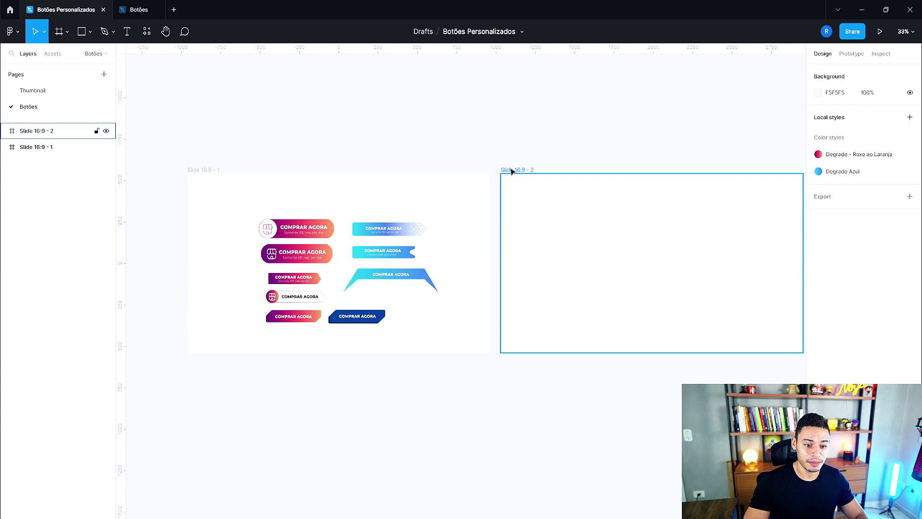
pyautogui.click(527, 178)
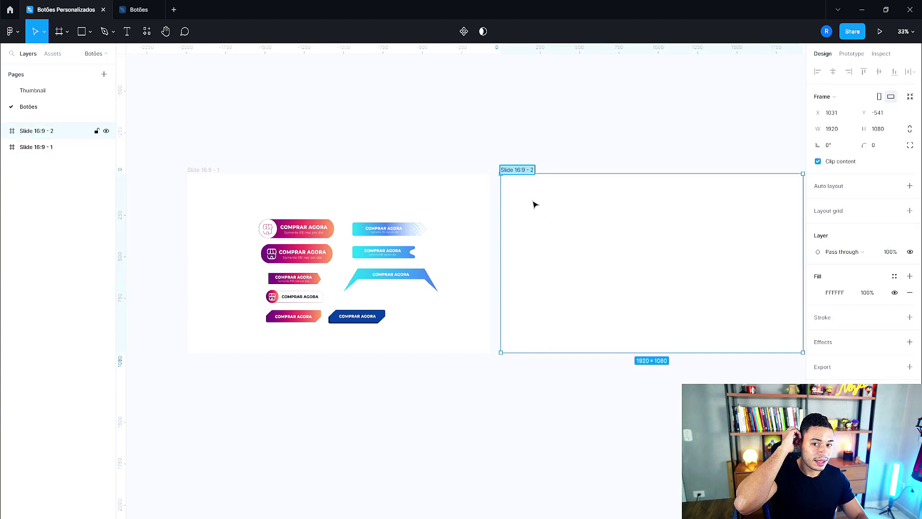
pyautogui.write('Aula do')
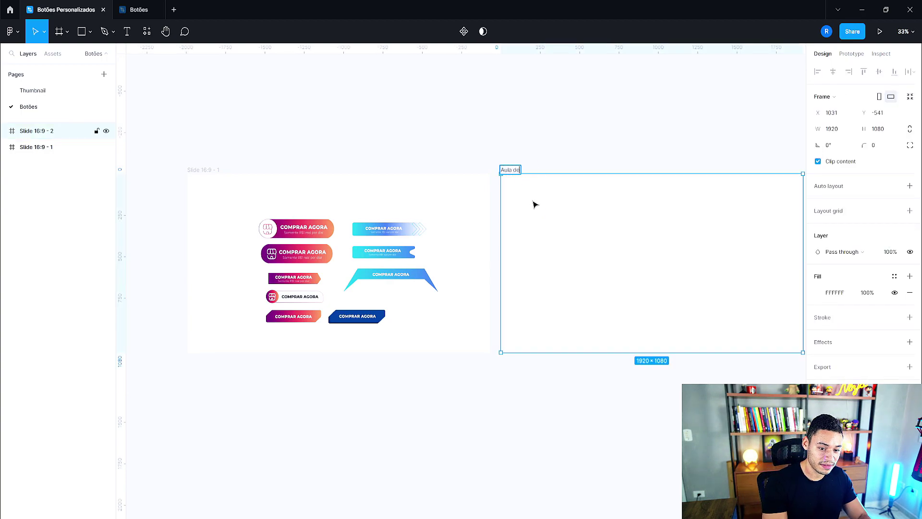
pyautogui.write(' botões')
pyautogui.press('Return')
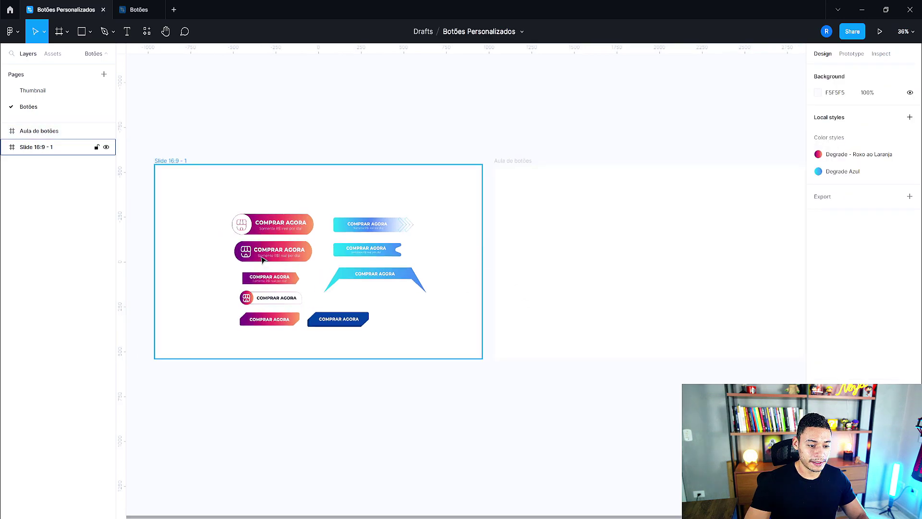
# Step: Shift all nine buttons slightly right and up, then reselect the new frame
pyautogui.scroll(5, 301, 259)
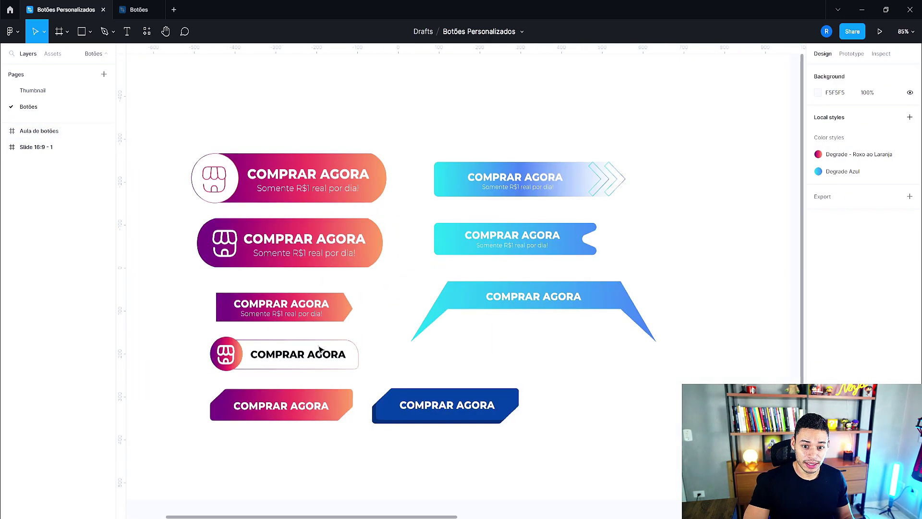
pyautogui.scroll(-3, 555, 303)
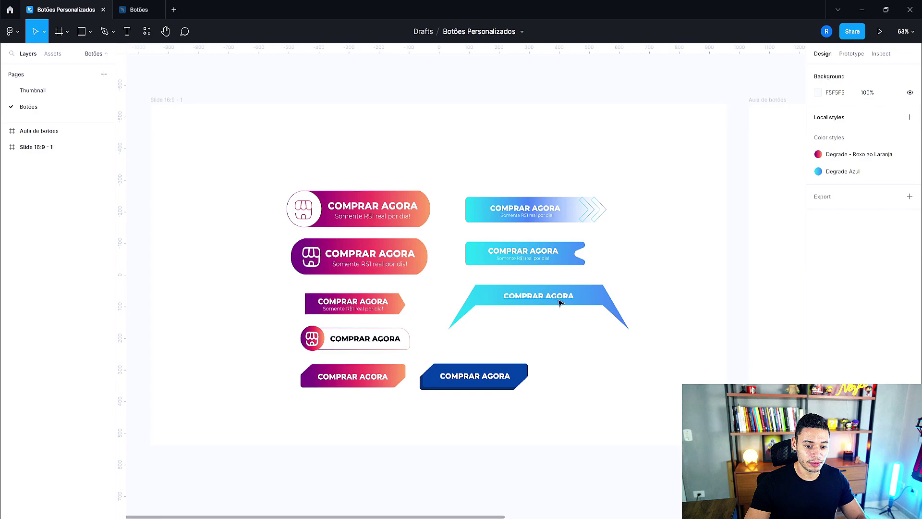
pyautogui.scroll(-2, 755, 229)
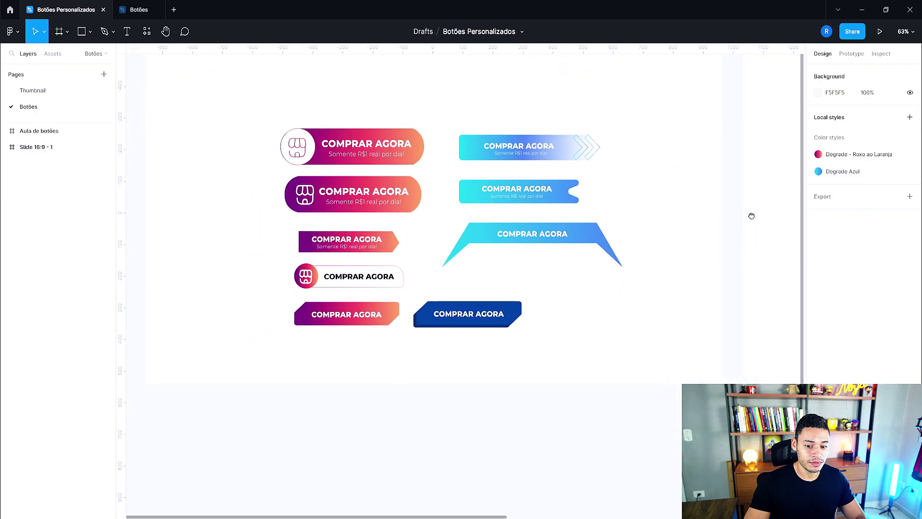
pyautogui.moveTo(312, 138); pyautogui.dragTo(528, 426)
pyautogui.moveTo(539, 191); pyautogui.dragTo(625, 151)
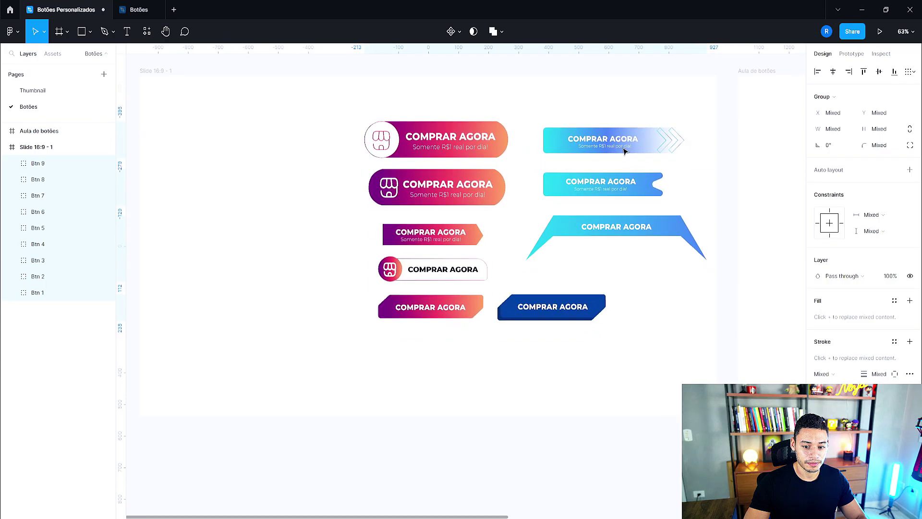
pyautogui.click(672, 276)
pyautogui.hscroll(5, 624, 259)
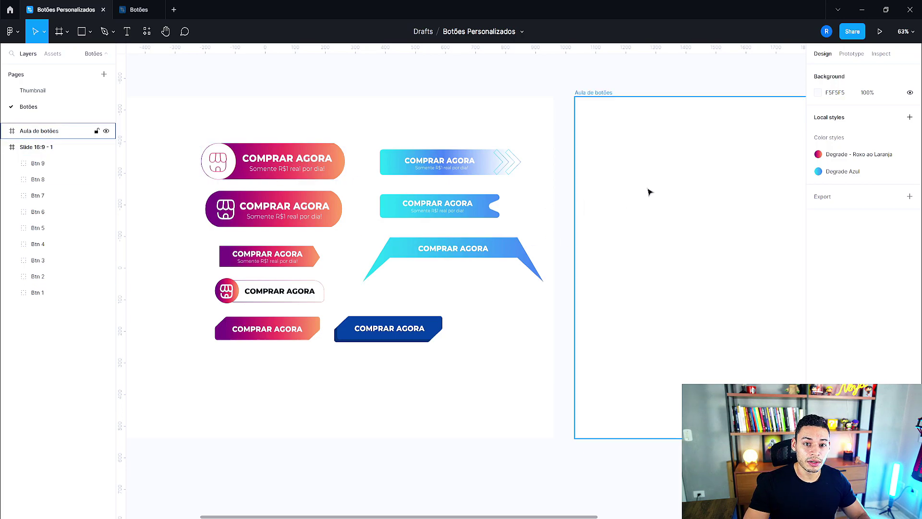
pyautogui.click(682, 179)
pyautogui.moveTo(682, 179); pyautogui.dragTo(629, 169)
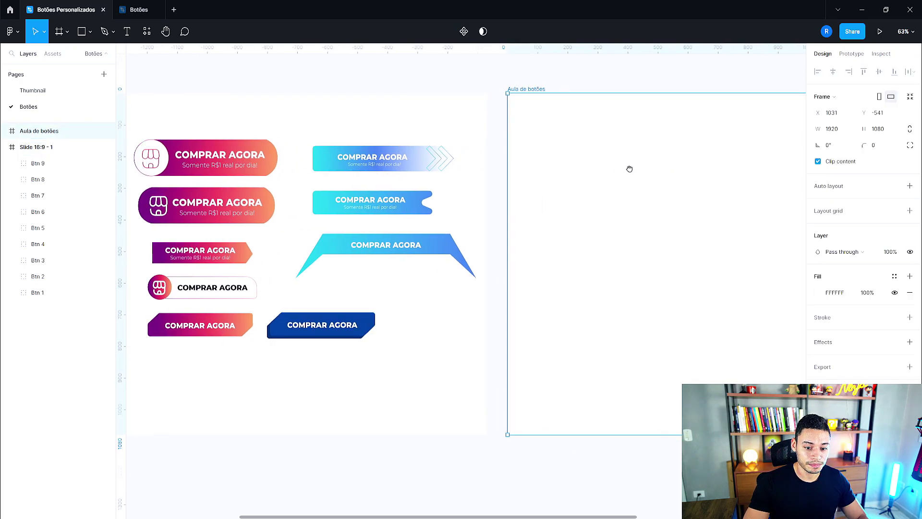
pyautogui.click(82, 33)
pyautogui.click(90, 33)
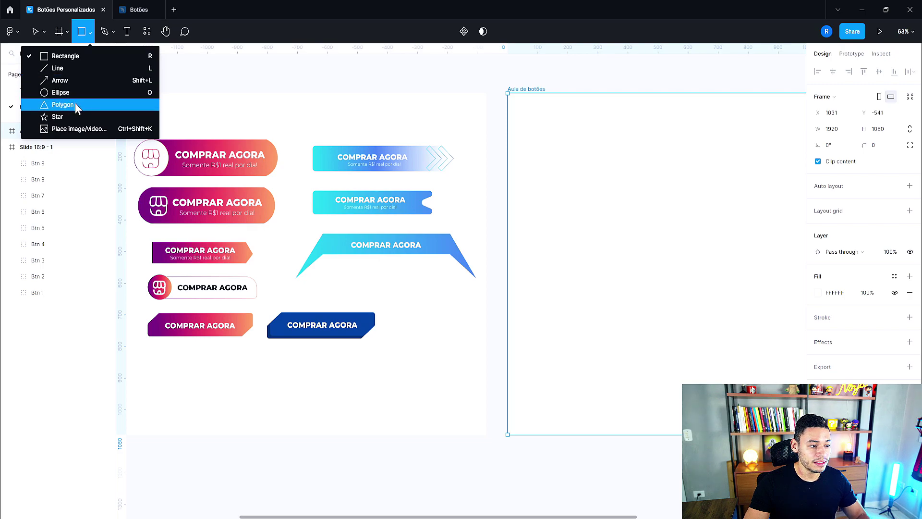
# Step: Draw a flat rectangle near the top of the Aula de botões frame
pyautogui.click(78, 53)
pyautogui.moveTo(525, 134); pyautogui.dragTo(652, 167)
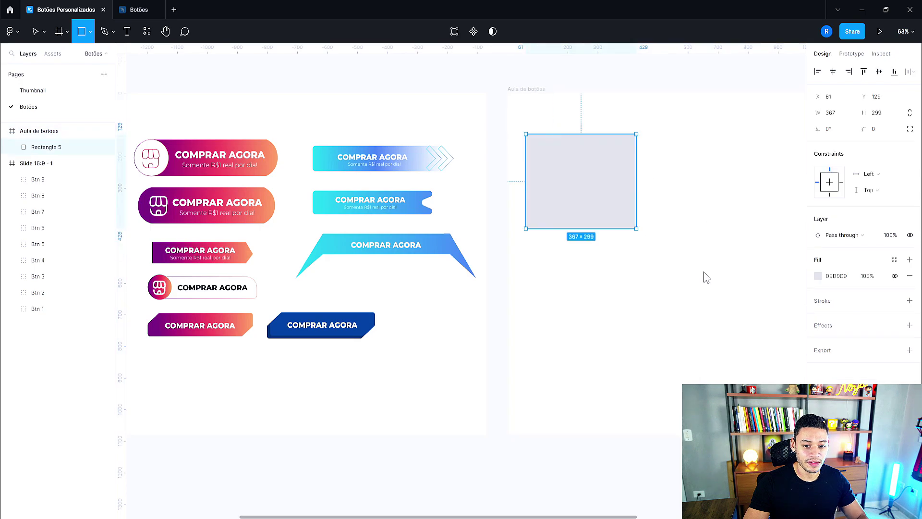
pyautogui.moveTo(653, 171); pyautogui.dragTo(630, 165)
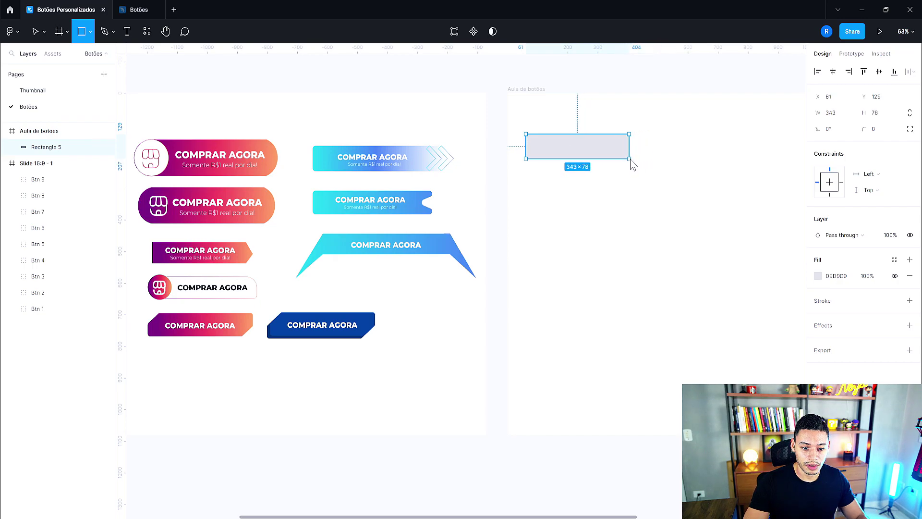
pyautogui.moveTo(631, 165); pyautogui.dragTo(633, 159)
# Step: Size the rectangle to 380 × 80 in the Design panel
pyautogui.click(835, 114)
pyautogui.write('80')
pyautogui.press('Return')
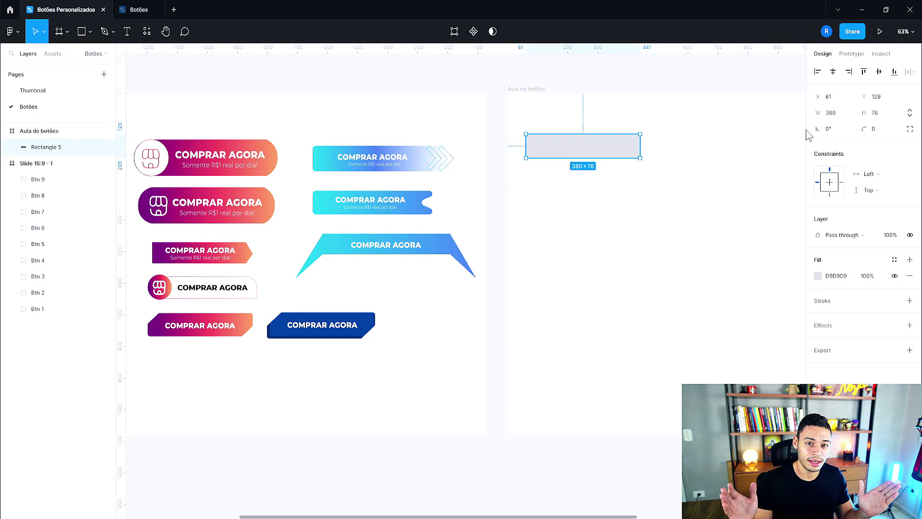
pyautogui.click(879, 112)
pyautogui.write('80')
pyautogui.press('Return')
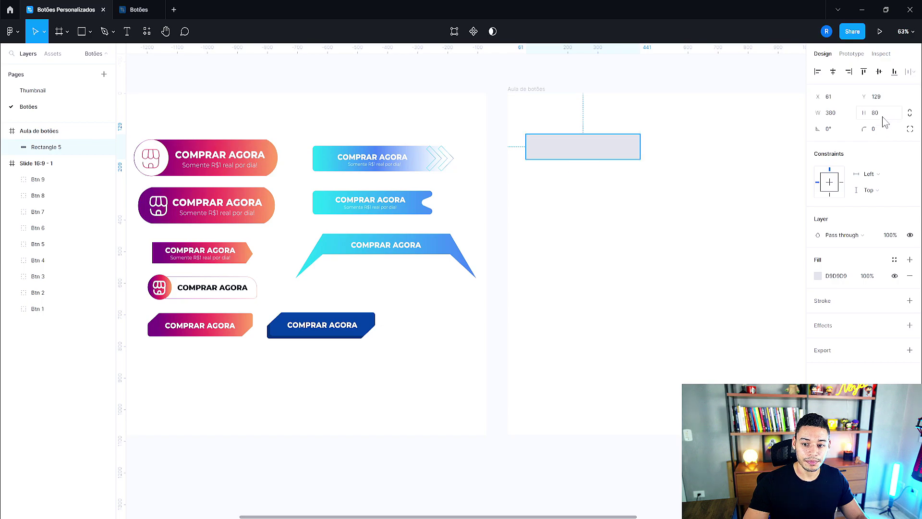
pyautogui.click(686, 158)
pyautogui.click(609, 154)
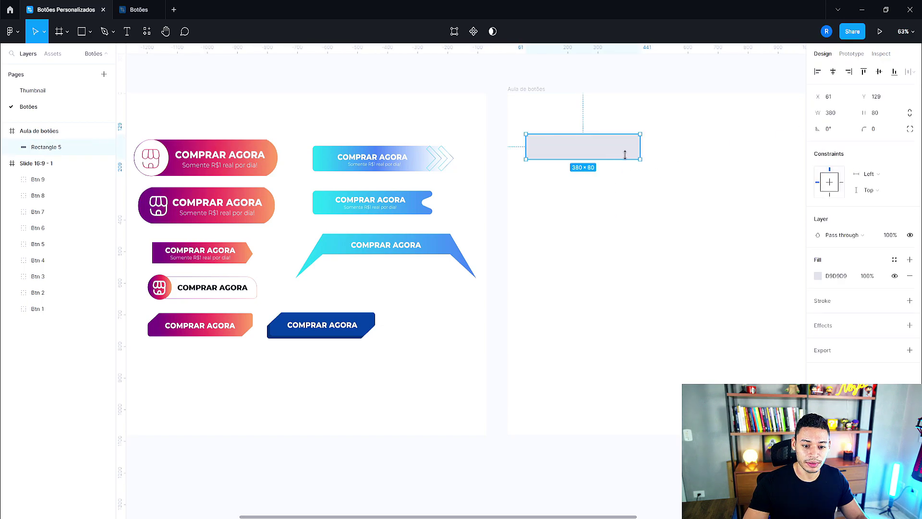
pyautogui.click(601, 205)
pyautogui.scroll(1, 642, 171)
pyautogui.scroll(4, 642, 169)
pyautogui.moveTo(642, 168); pyautogui.dragTo(559, 257)
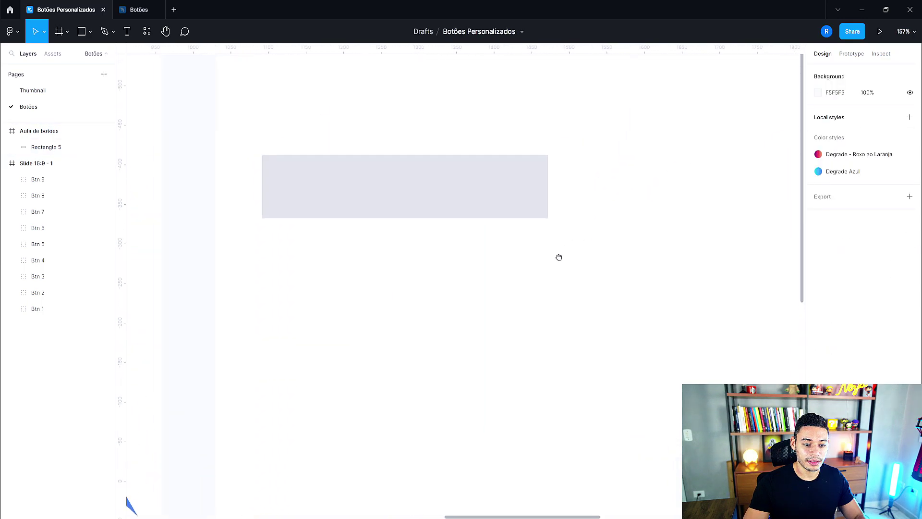
# Step: Move the rectangle right and down, and round its corners into a pill
pyautogui.moveTo(397, 171); pyautogui.dragTo(480, 220)
pyautogui.scroll(-3, 482, 262)
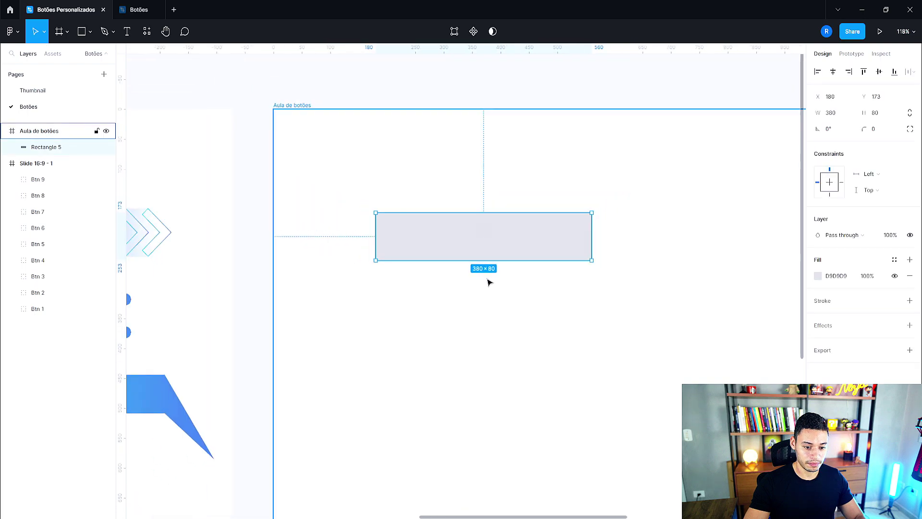
pyautogui.scroll(-2, 492, 288)
pyautogui.scroll(-1, 528, 316)
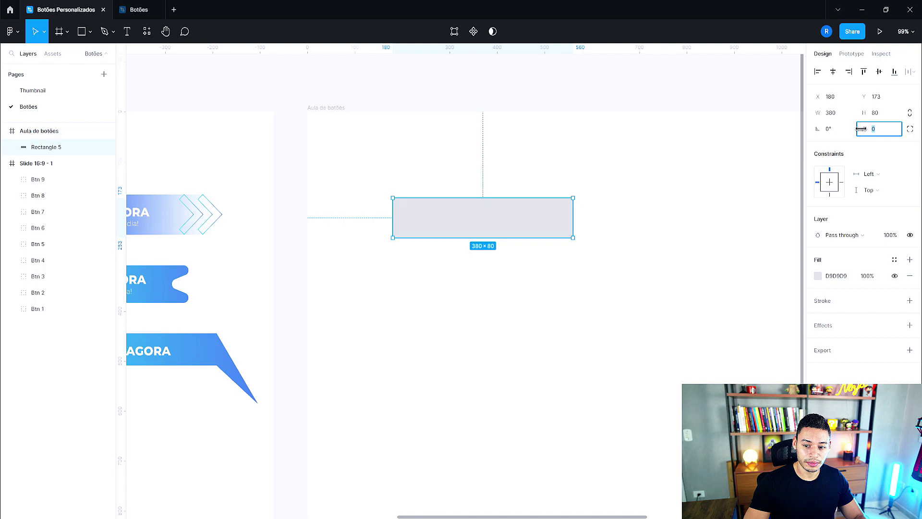
pyautogui.moveTo(894, 130); pyautogui.dragTo(903, 131)
pyautogui.moveTo(17, 136); pyautogui.dragTo(336, 151)
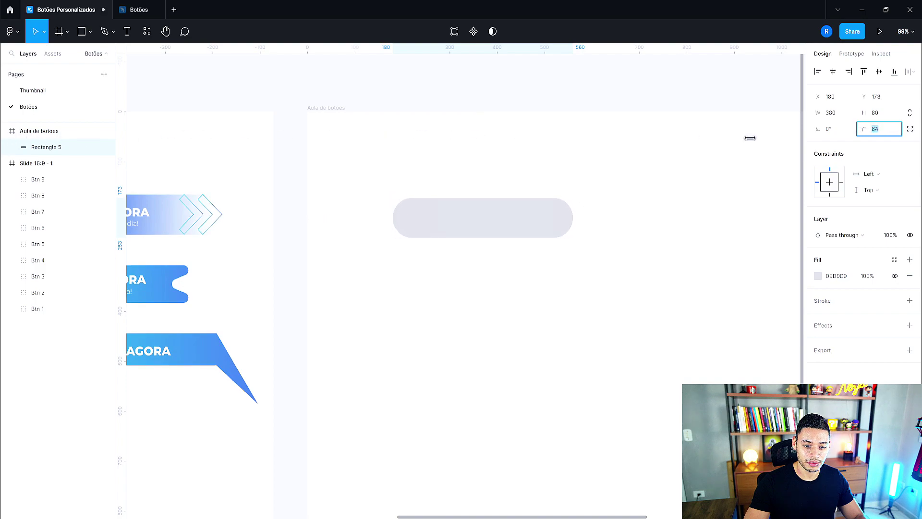
pyautogui.moveTo(336, 152); pyautogui.dragTo(759, 181)
# Step: Set the rectangle's corner radius back to 0
pyautogui.click(661, 228)
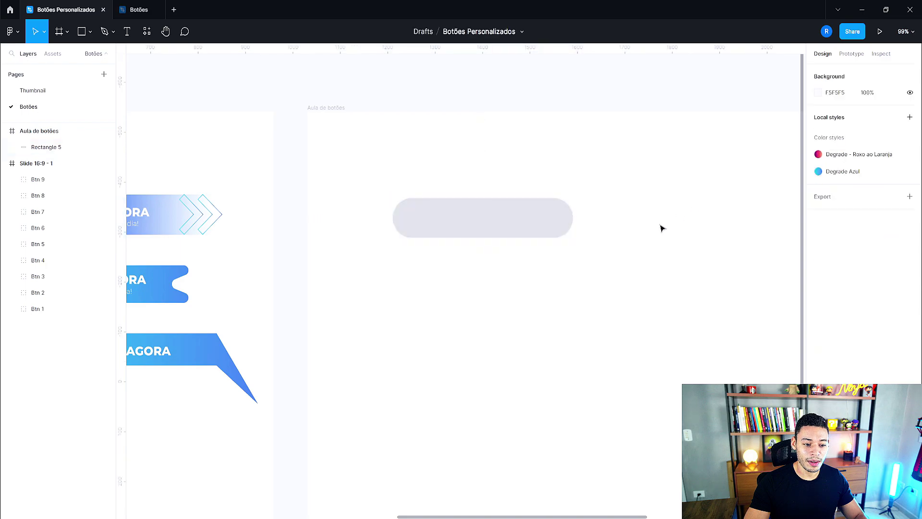
pyautogui.click(566, 220)
pyautogui.click(862, 127)
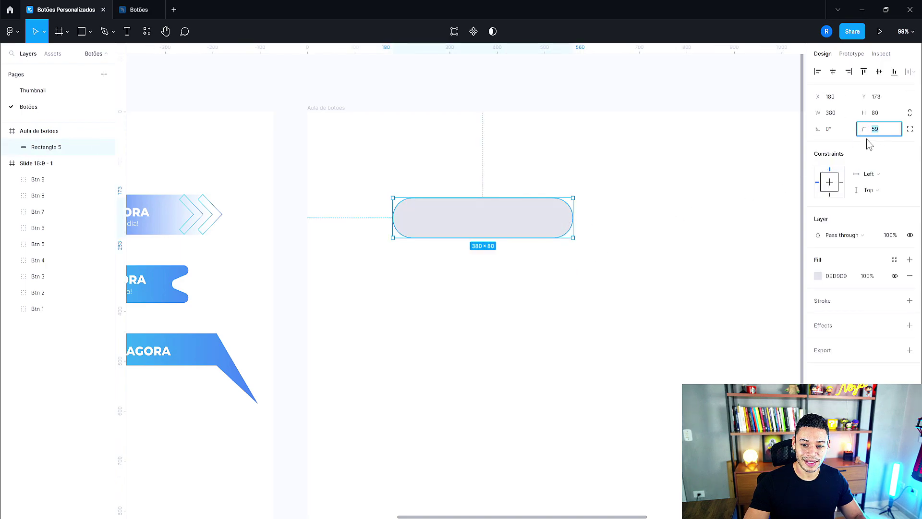
pyautogui.write('0')
pyautogui.press('Return')
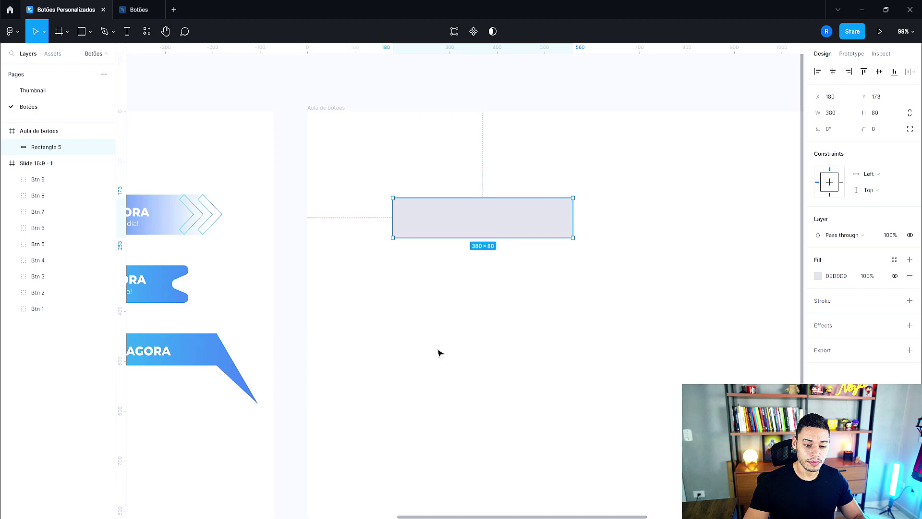
pyautogui.click(442, 353)
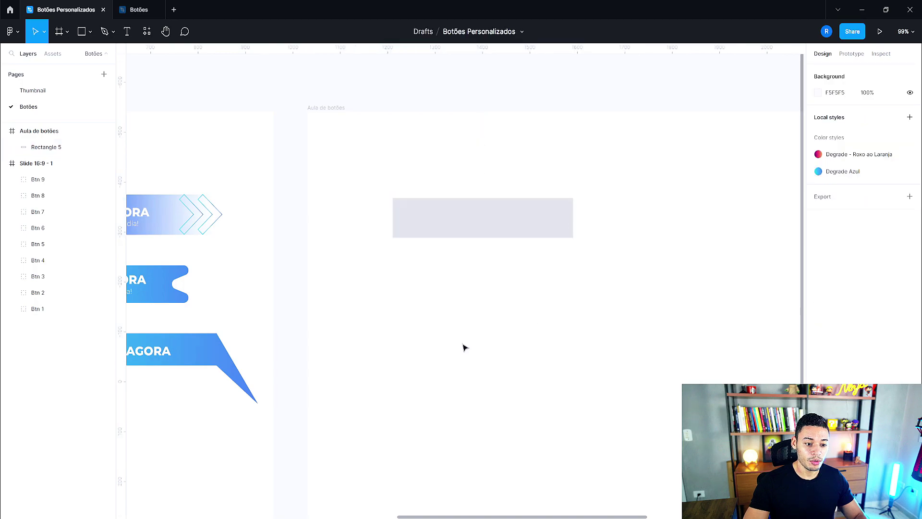
pyautogui.click(532, 222)
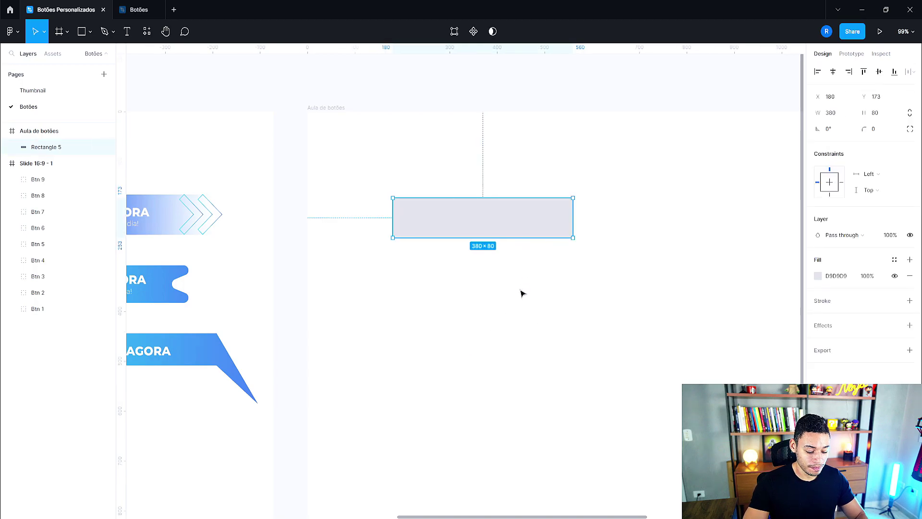
# Step: Bend the rectangle's right edge into a rounded bulge in point-editing mode
pyautogui.doubleClick(537, 222)
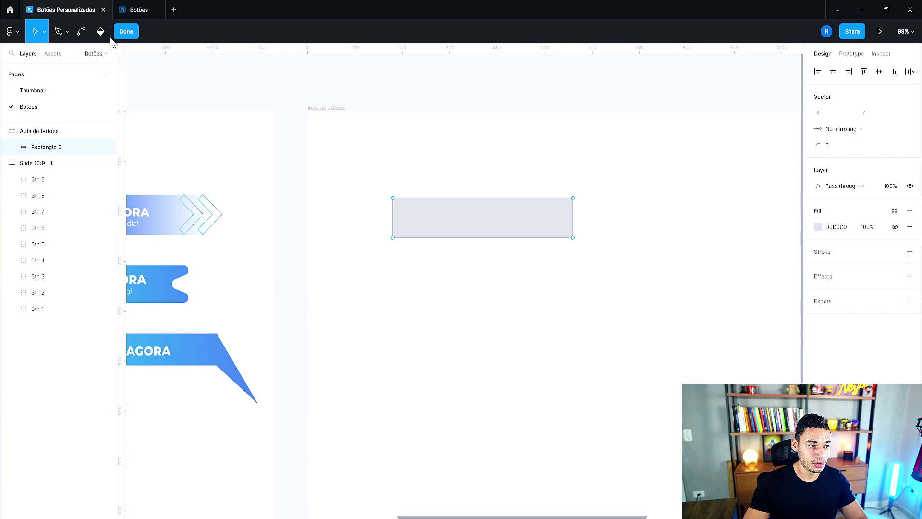
pyautogui.click(124, 31)
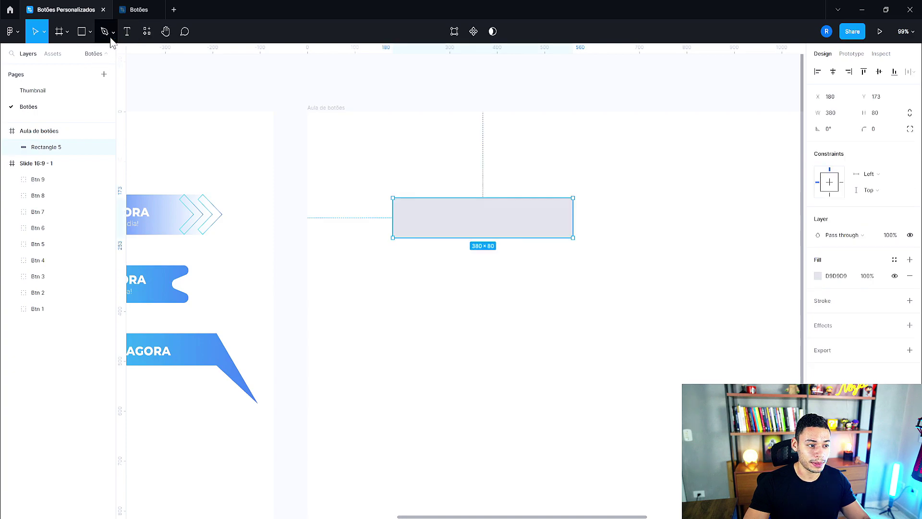
pyautogui.doubleClick(482, 216)
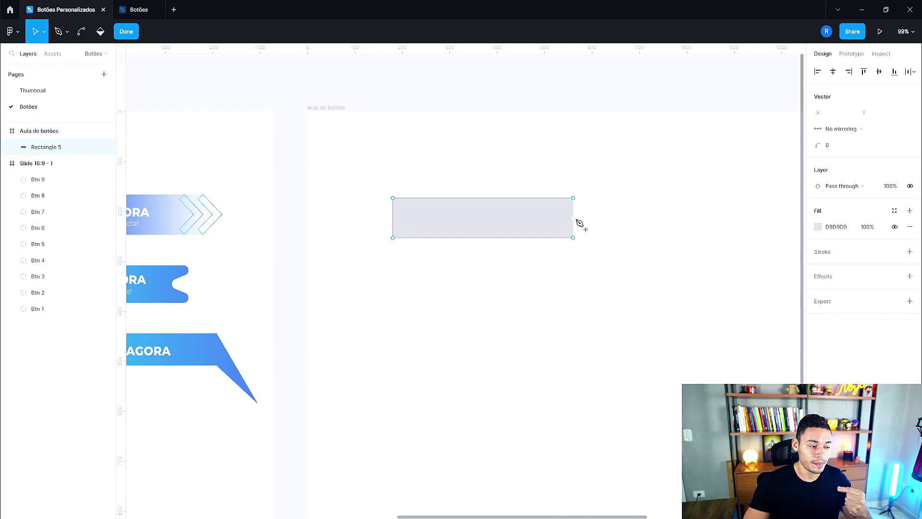
pyautogui.click(87, 34)
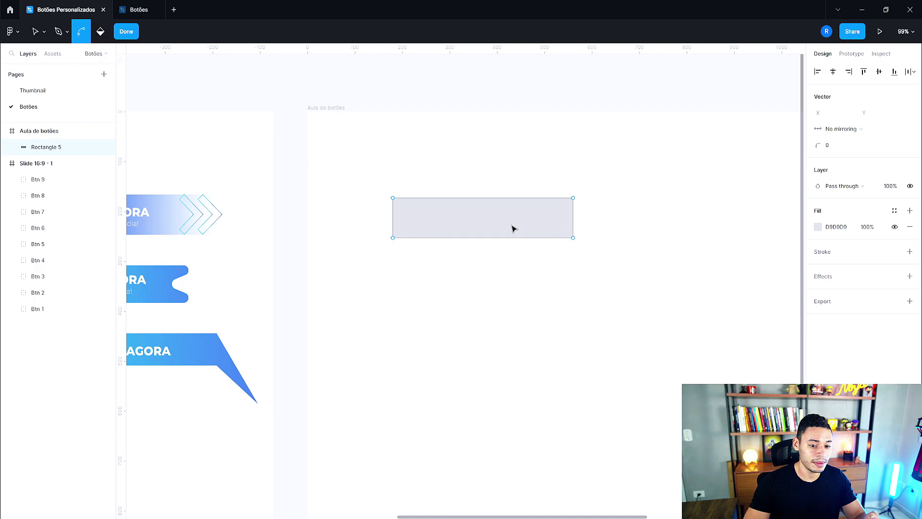
pyautogui.click(573, 222)
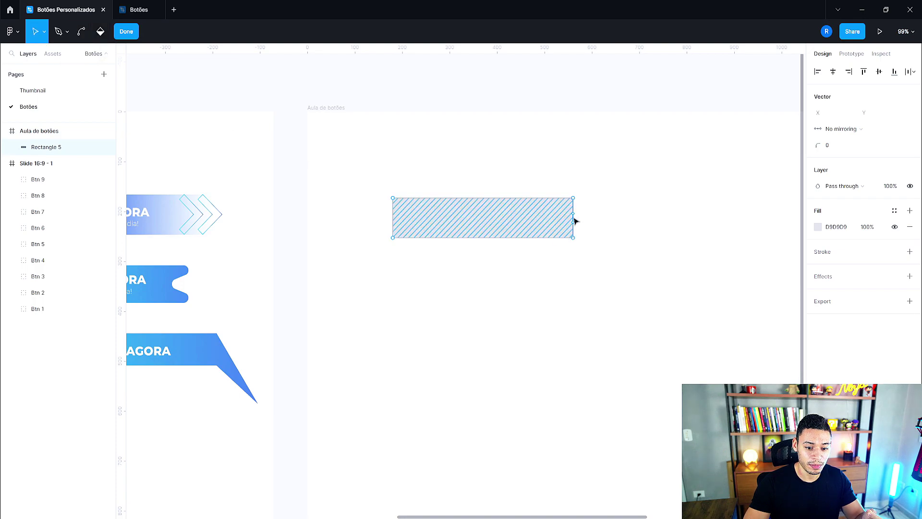
pyautogui.scroll(4, 622, 240)
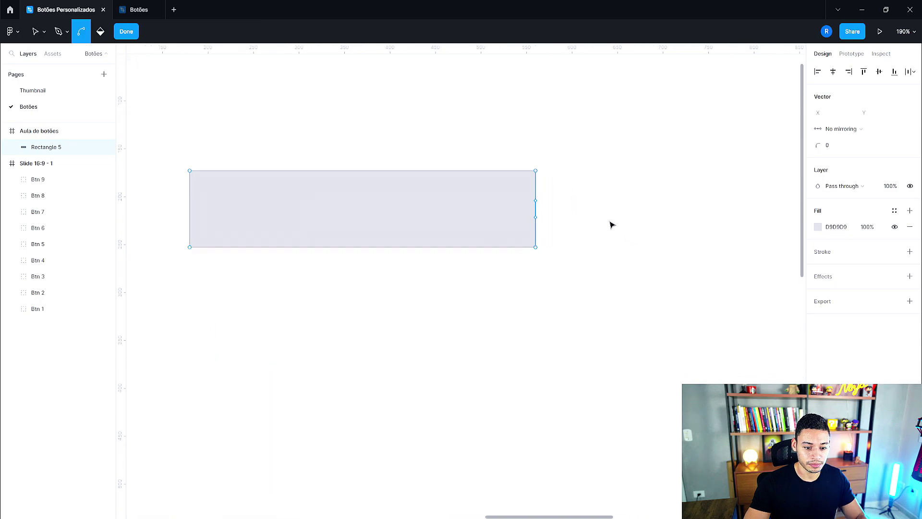
pyautogui.scroll(1, 611, 220)
pyautogui.moveTo(532, 212); pyautogui.dragTo(543, 206)
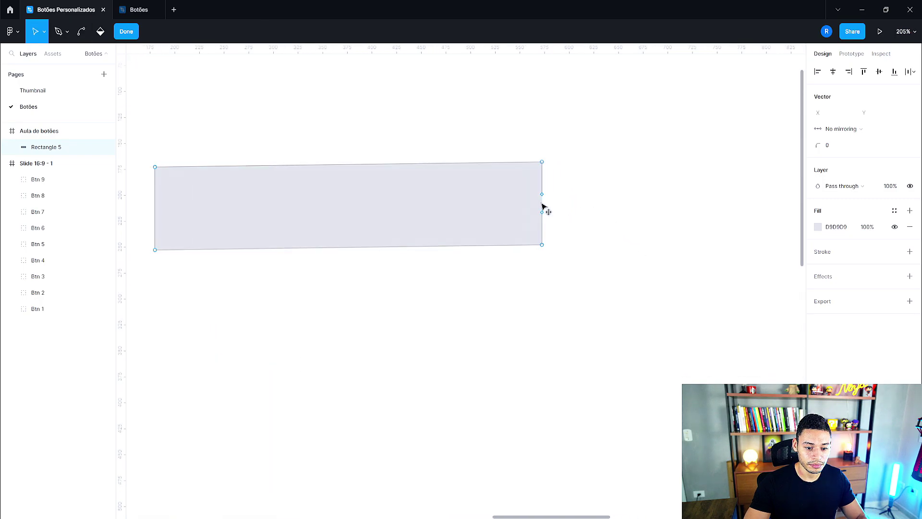
pyautogui.moveTo(541, 244); pyautogui.dragTo(595, 205)
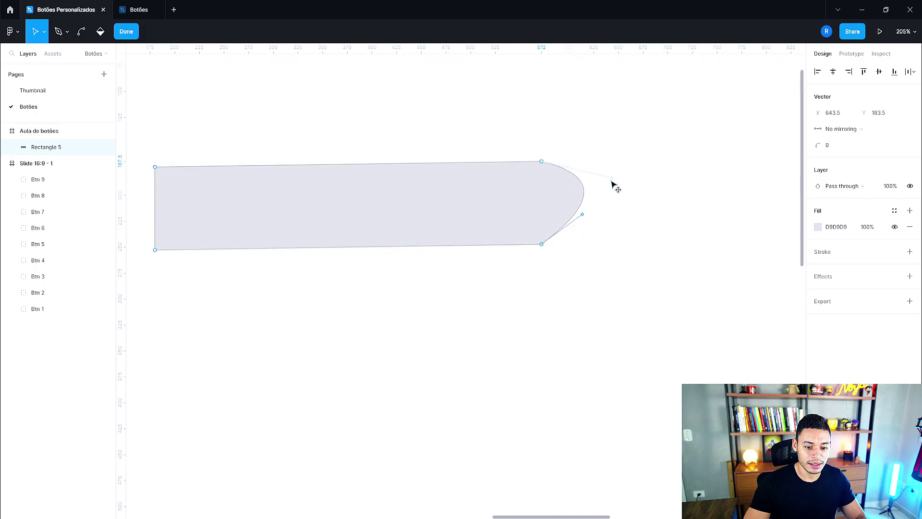
# Step: Delete the two right-side points of the bent shape
pyautogui.scroll(-2, 577, 243)
pyautogui.scroll(2, 551, 251)
pyautogui.scroll(-1, 570, 262)
pyautogui.press('ctrl')
pyautogui.scroll(-5, 562, 265)
pyautogui.moveTo(472, 178); pyautogui.dragTo(555, 299)
pyautogui.press('Delete')
# Step: Delete the leftover vertical line and start a new outline with the Pen tool
pyautogui.scroll(-3, 391, 298)
pyautogui.moveTo(391, 298); pyautogui.dragTo(557, 271)
pyautogui.scroll(2, 557, 271)
pyautogui.press('ctrl')
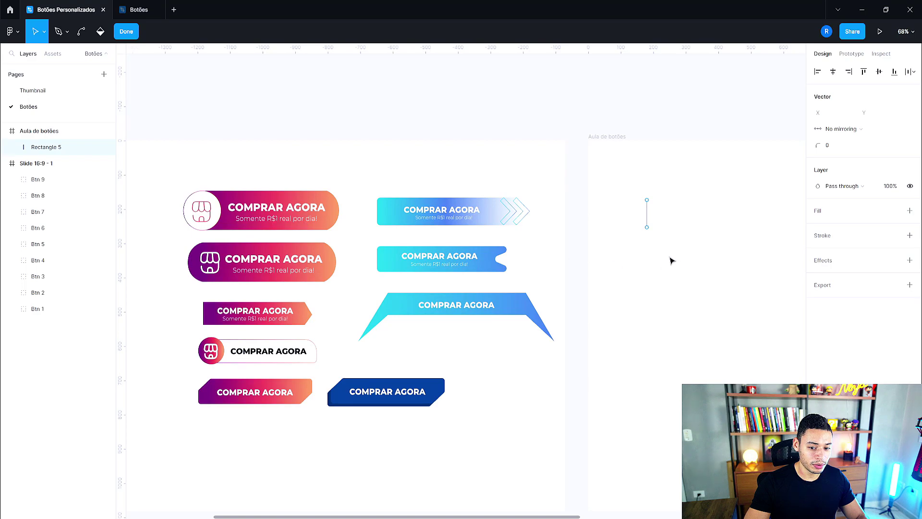
pyautogui.moveTo(687, 242); pyautogui.dragTo(644, 200)
pyautogui.press('Delete')
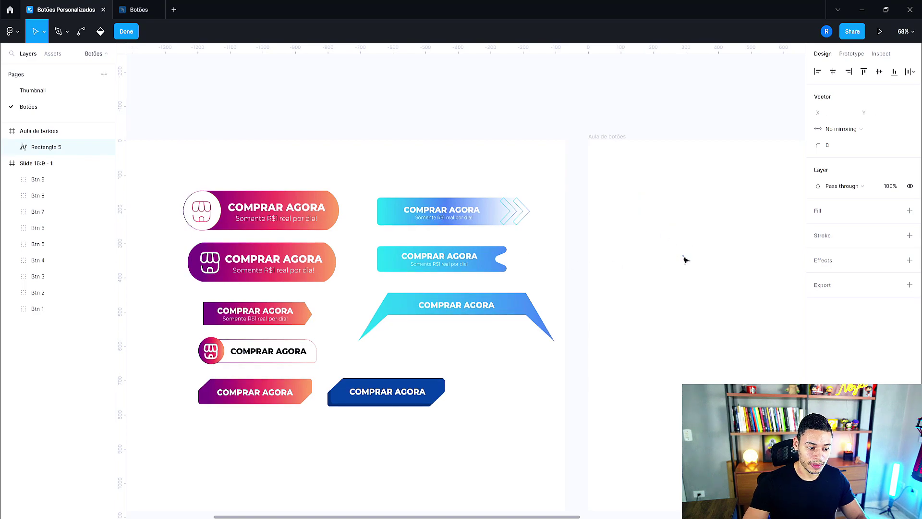
pyautogui.moveTo(684, 226); pyautogui.dragTo(653, 215)
pyautogui.press('p')
pyautogui.click(598, 192)
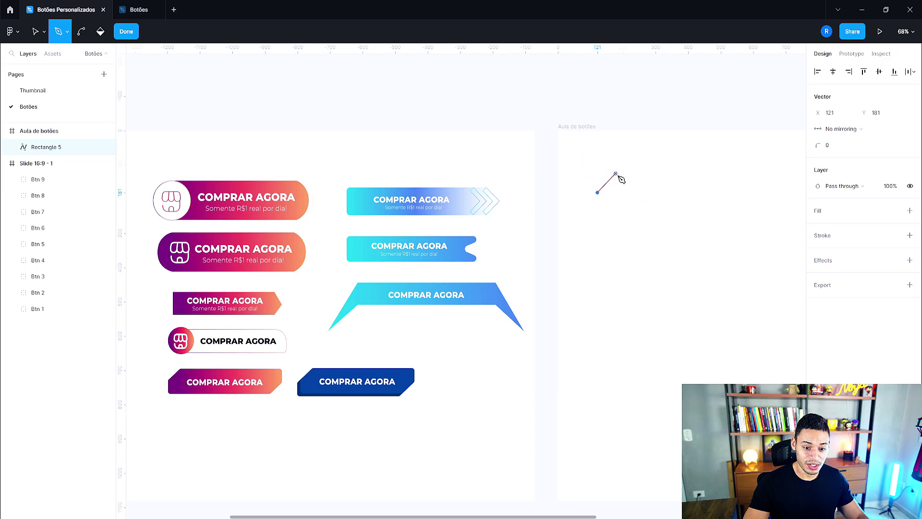
# Step: Draw a closed, elongated hexagon outline about 446.5 × 131 with the Pen tool
pyautogui.click(655, 192)
pyautogui.moveTo(658, 218)
pyautogui.mouseDown()
pyautogui.moveTo(652, 170)
pyautogui.moveTo(624, 186)
pyautogui.mouseUp()
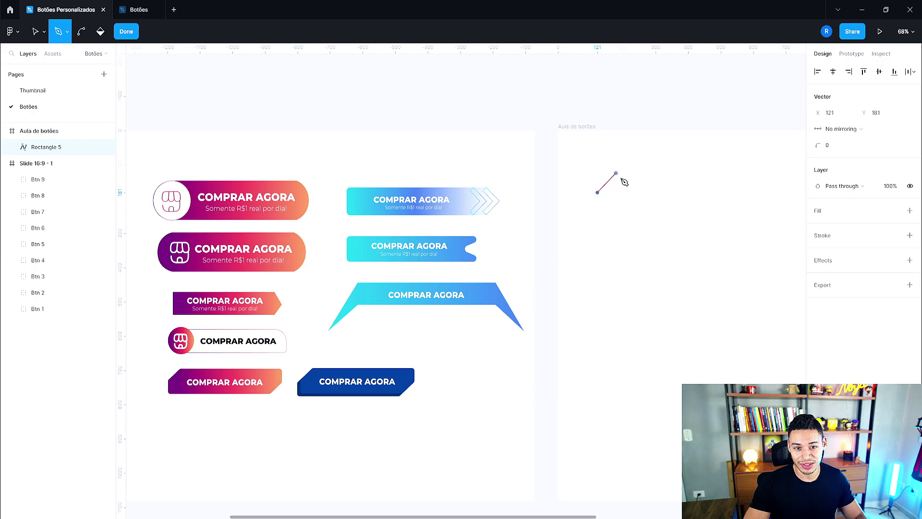
pyautogui.moveTo(624, 182); pyautogui.dragTo(675, 172)
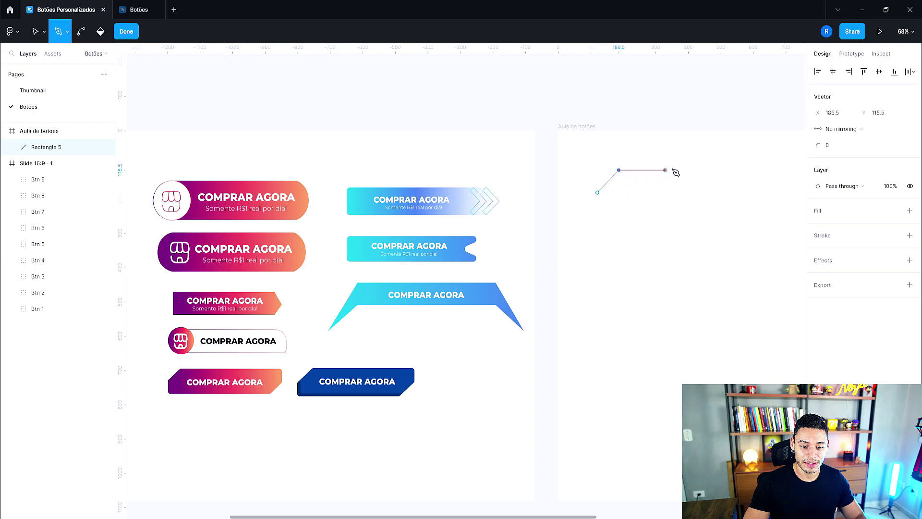
pyautogui.click(722, 170)
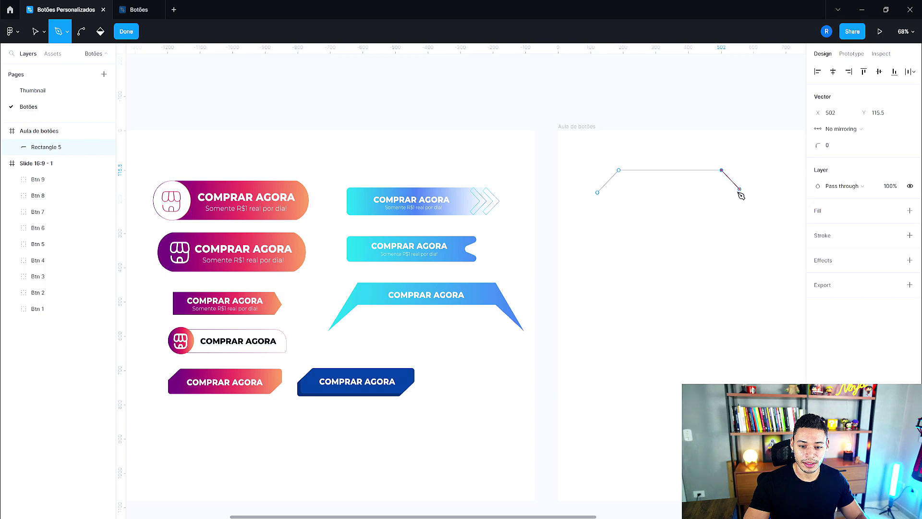
pyautogui.click(742, 192)
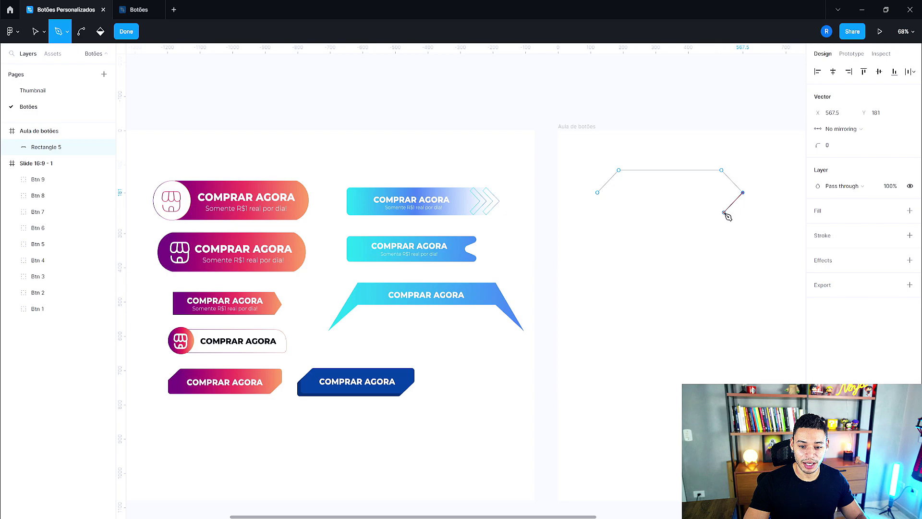
pyautogui.click(721, 215)
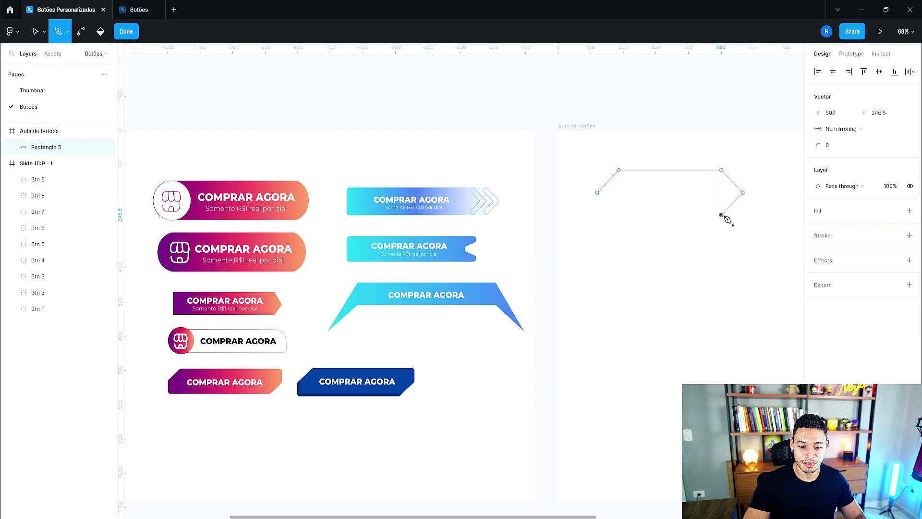
pyautogui.click(619, 215)
pyautogui.click(597, 193)
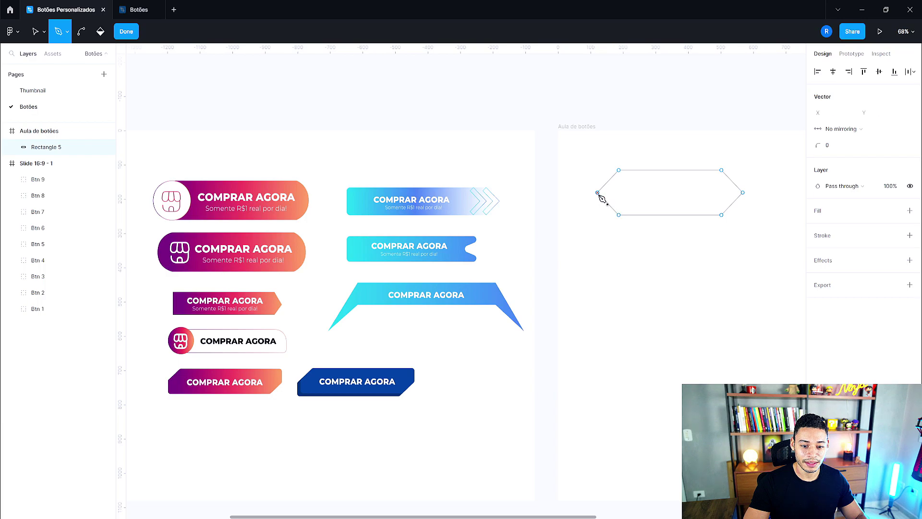
pyautogui.press('Escape')
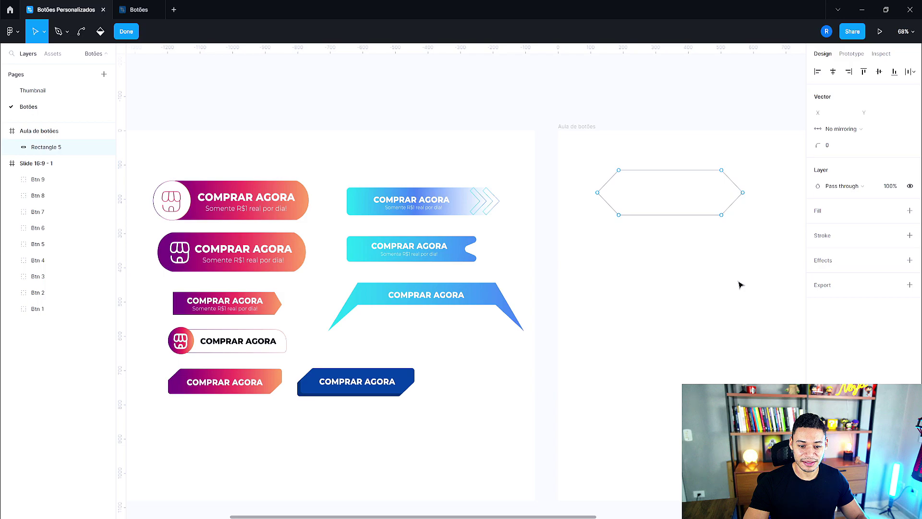
pyautogui.click(126, 31)
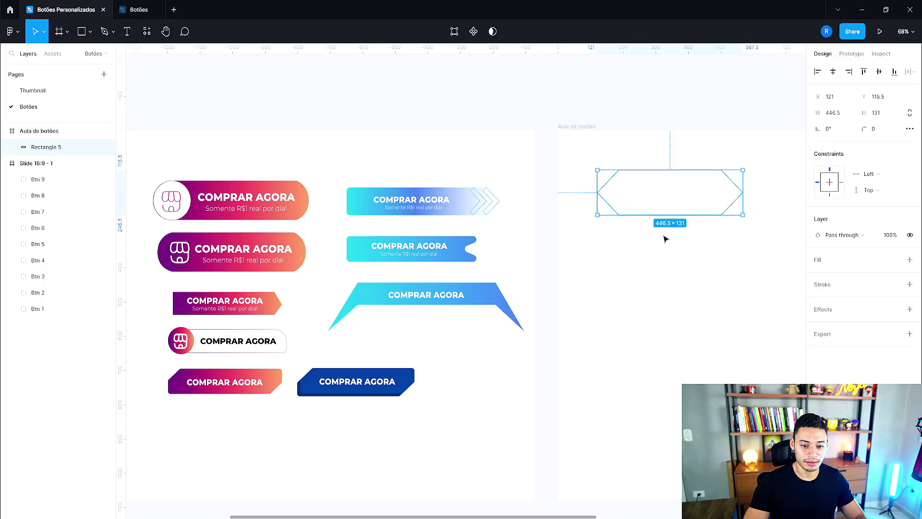
# Step: Give the hexagon a D9D9D9 grey fill and reposition it within the frame
pyautogui.click(664, 238)
pyautogui.hscroll(2, 703, 256)
pyautogui.click(604, 212)
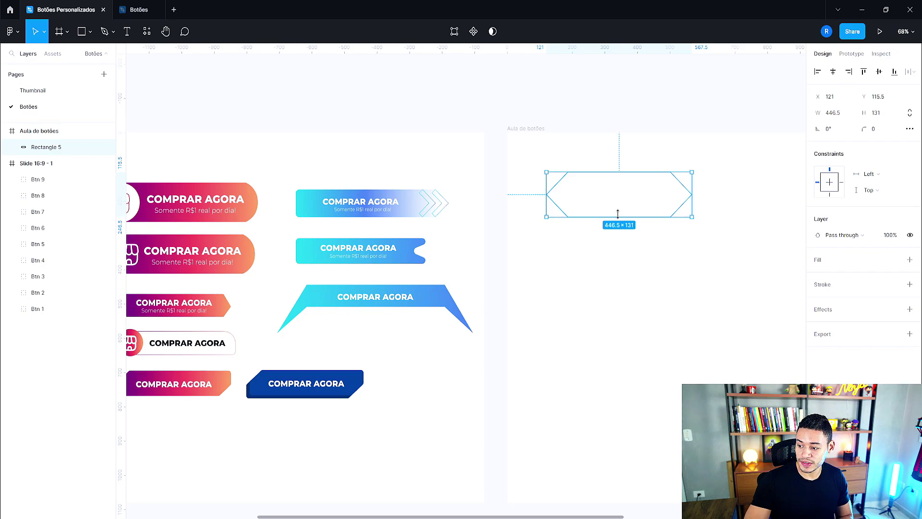
pyautogui.moveTo(857, 260)
pyautogui.click(910, 259)
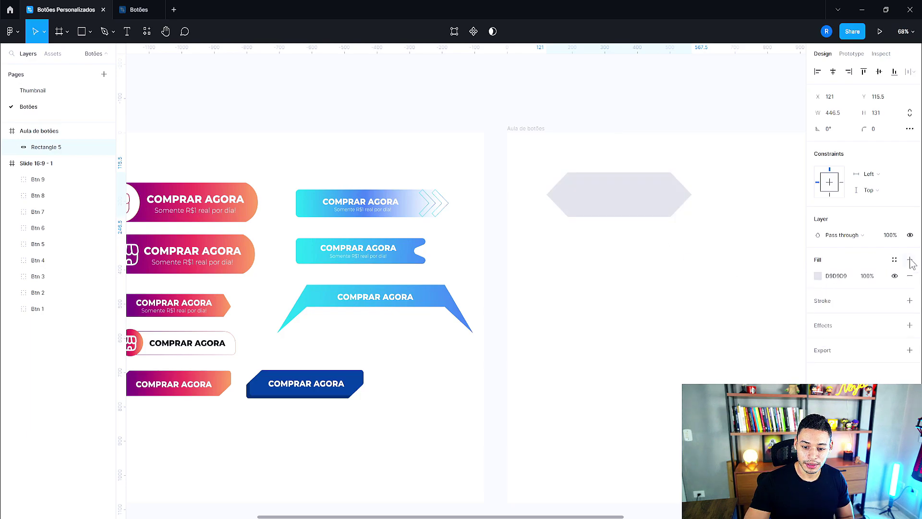
pyautogui.click(752, 262)
pyautogui.moveTo(609, 191)
pyautogui.mouseDown()
pyautogui.moveTo(637, 224)
pyautogui.moveTo(627, 206)
pyautogui.mouseUp()
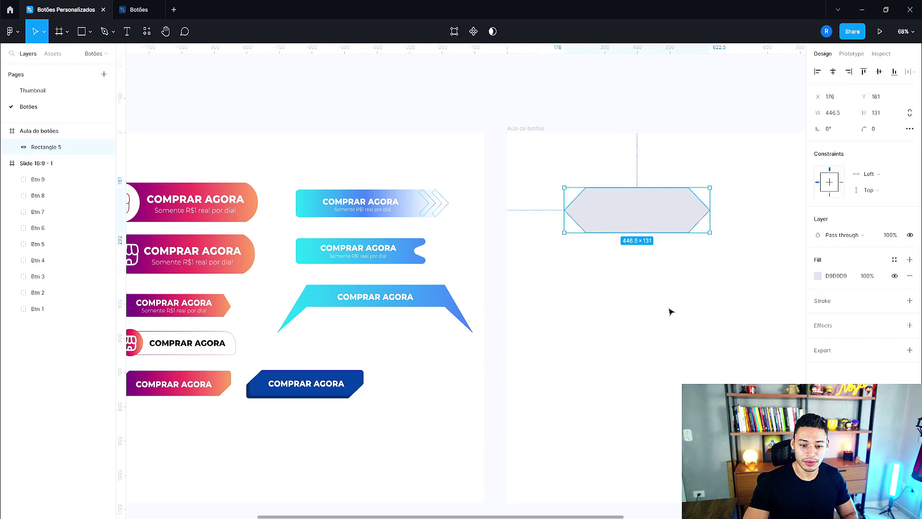
pyautogui.click(671, 305)
pyautogui.moveTo(679, 217); pyautogui.dragTo(659, 208)
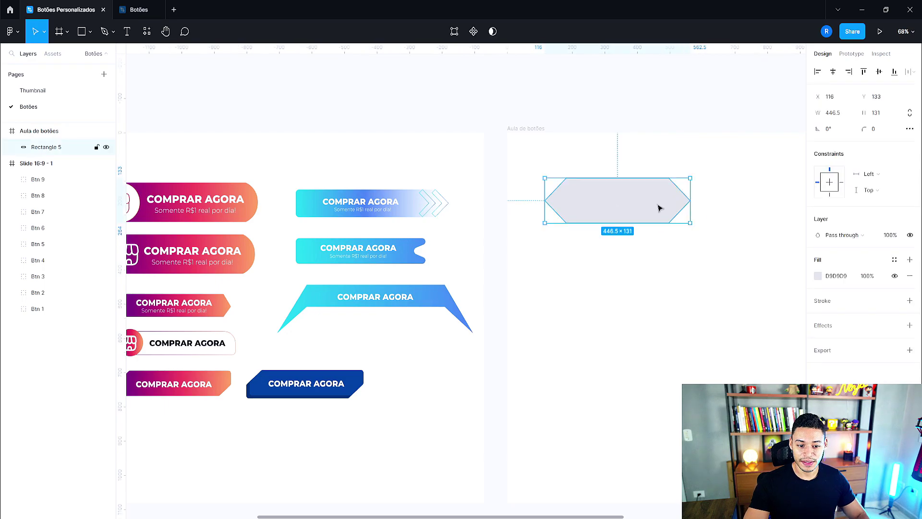
pyautogui.click(730, 222)
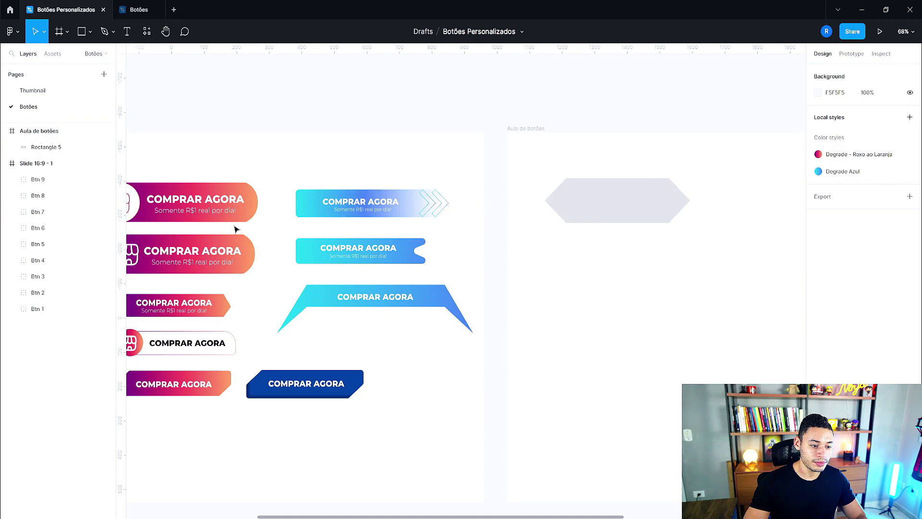
# Step: Bend the hexagon's right tip into a rounded end, then shift the shape slightly right
pyautogui.keyDown('ctrl'); pyautogui.scroll(5, 465, 219); pyautogui.keyUp('ctrl')
pyautogui.doubleClick(465, 219)
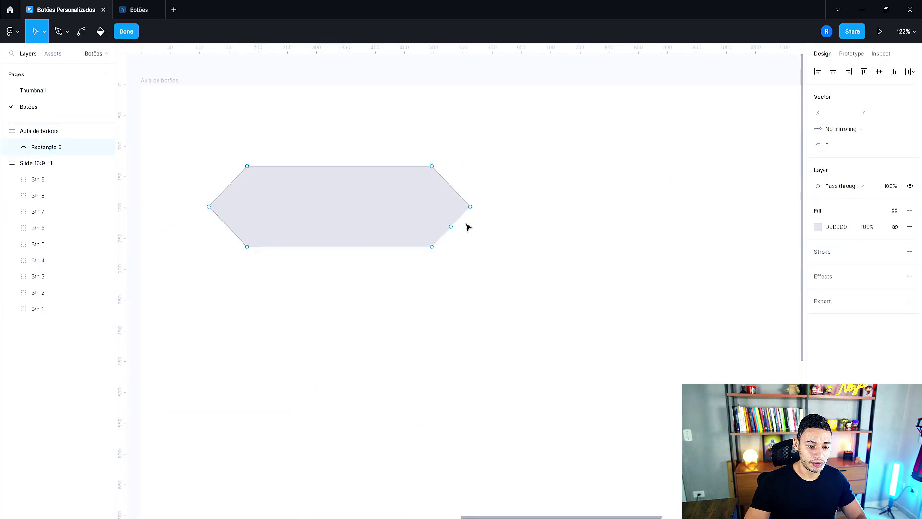
pyautogui.hscroll(-2, 451, 202)
pyautogui.click(83, 33)
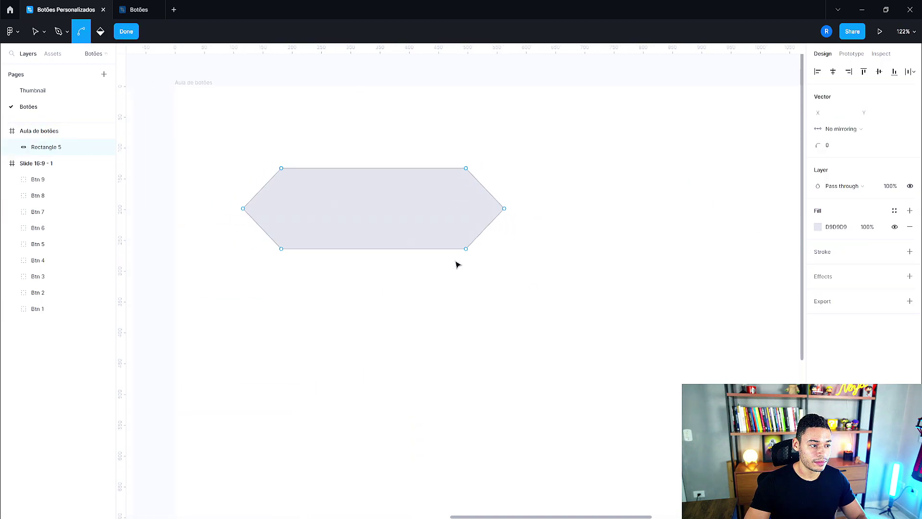
pyautogui.moveTo(504, 209); pyautogui.dragTo(506, 254)
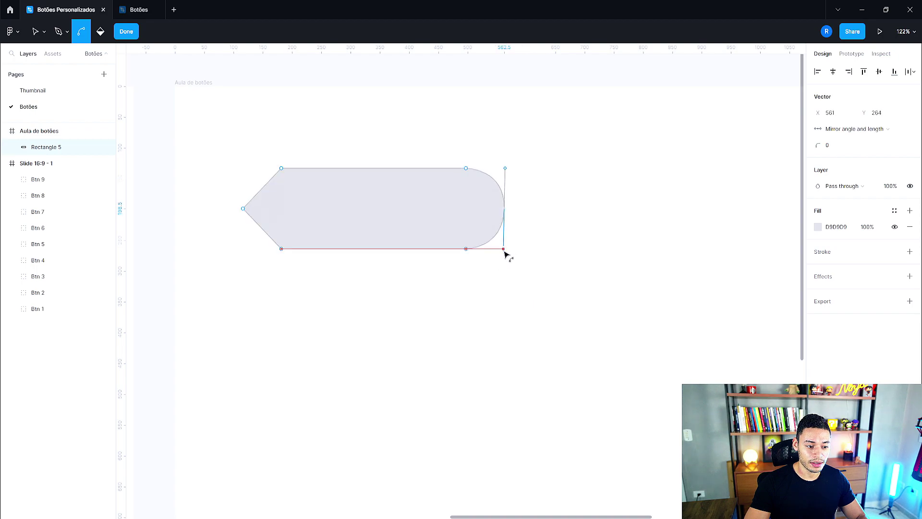
pyautogui.press('Escape')
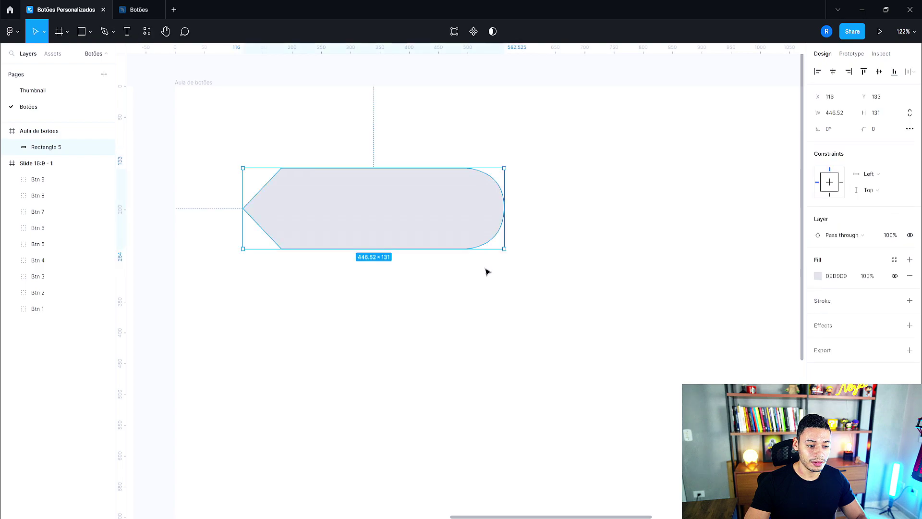
pyautogui.click(486, 272)
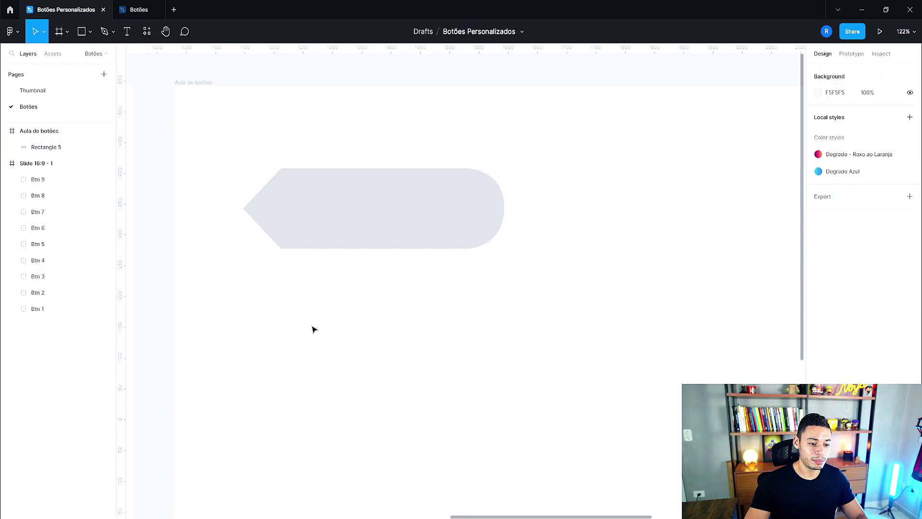
pyautogui.moveTo(347, 212); pyautogui.dragTo(370, 210)
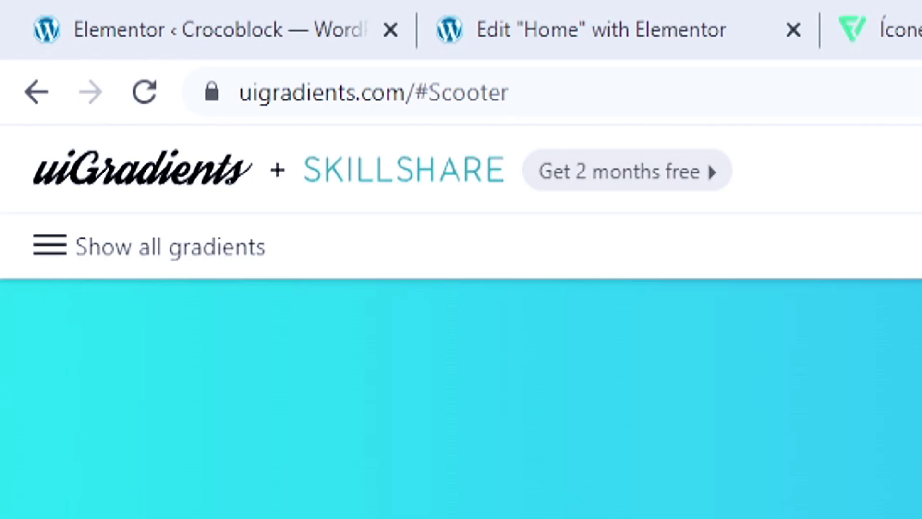
# Step: Browse the uiGradients grid filtered to pink and magenta tones
pyautogui.click(255, 246)
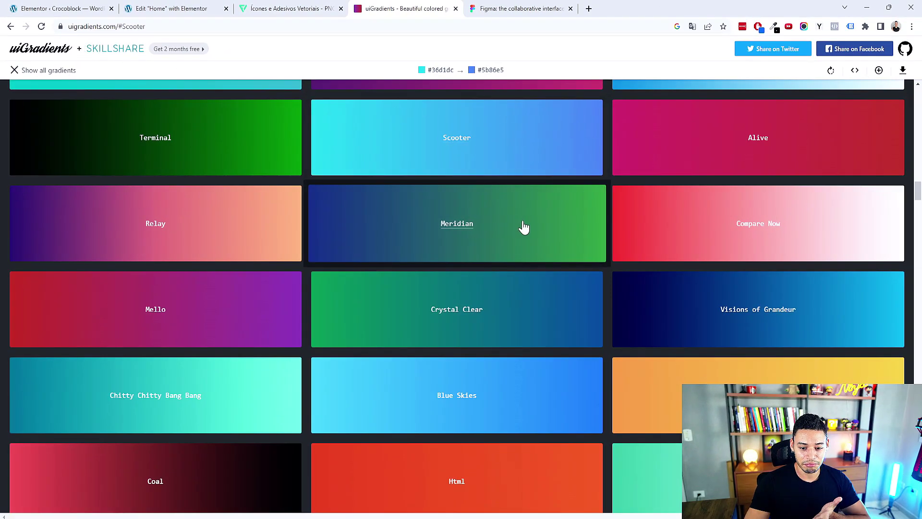
pyautogui.scroll(10, 528, 219)
pyautogui.scroll(5, 526, 215)
pyautogui.scroll(5, 514, 223)
pyautogui.scroll(5, 514, 222)
pyautogui.scroll(5, 514, 224)
pyautogui.click(570, 95)
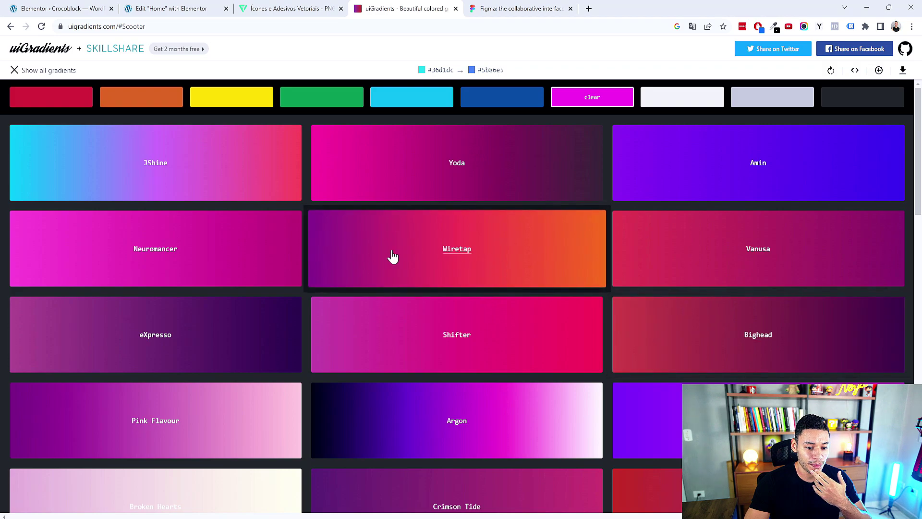
pyautogui.scroll(-3, 440, 254)
pyautogui.scroll(-3, 442, 256)
pyautogui.scroll(-5, 461, 271)
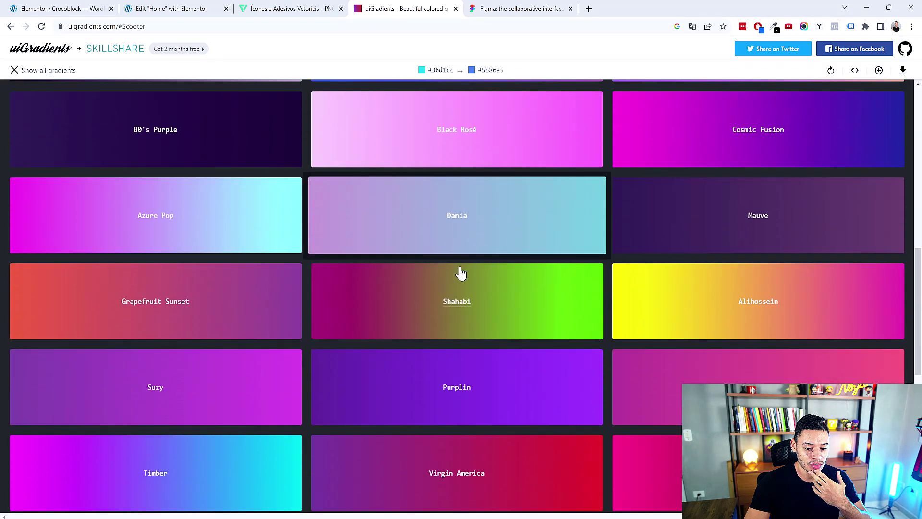
pyautogui.scroll(-3, 458, 271)
pyautogui.scroll(-4, 458, 270)
pyautogui.scroll(-2, 458, 270)
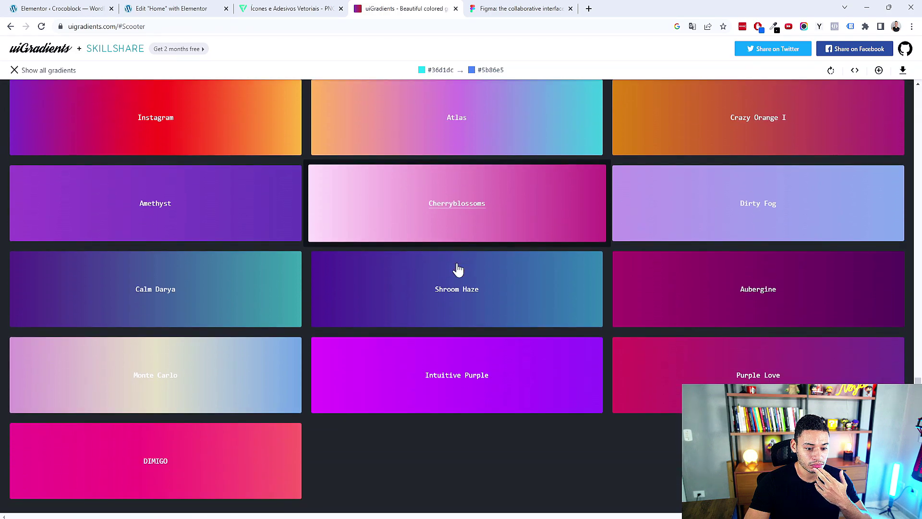
pyautogui.scroll(10, 441, 240)
pyautogui.scroll(9, 457, 204)
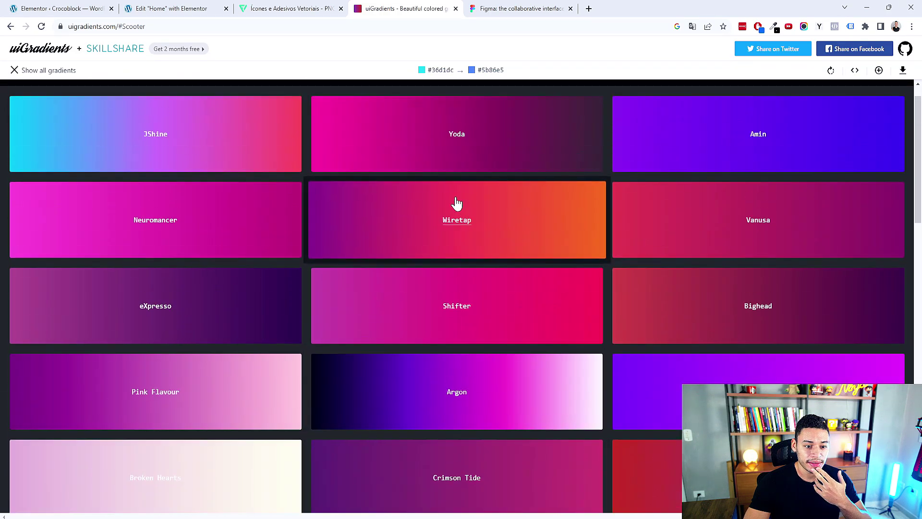
pyautogui.scroll(1, 485, 154)
# Step: Browse the blue, cyan, yellow, green and red gradient filters
pyautogui.click(510, 100)
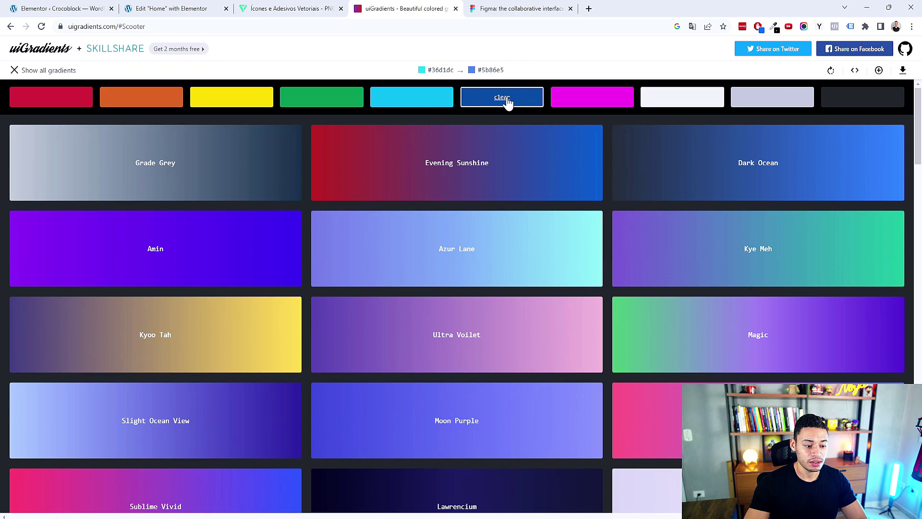
pyautogui.scroll(-1, 504, 232)
pyautogui.scroll(-4, 502, 232)
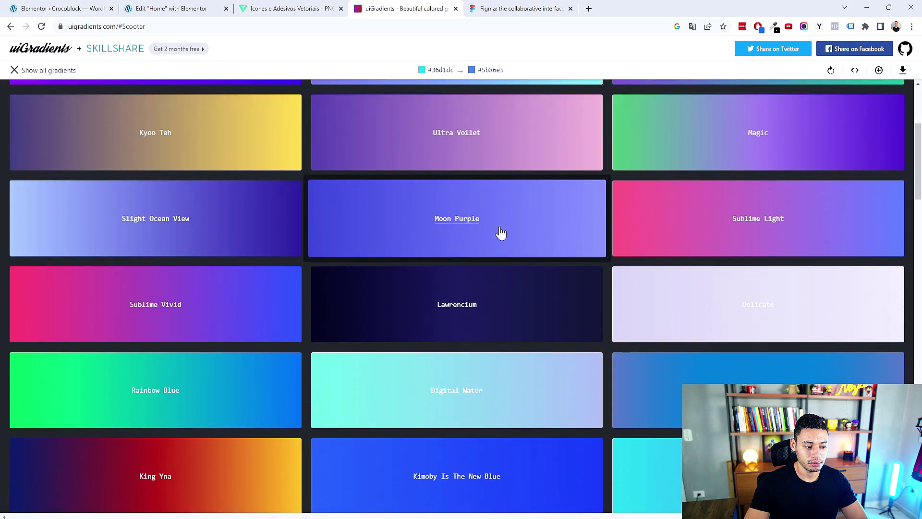
pyautogui.scroll(-2, 500, 232)
pyautogui.scroll(-2, 477, 267)
pyautogui.scroll(-3, 362, 380)
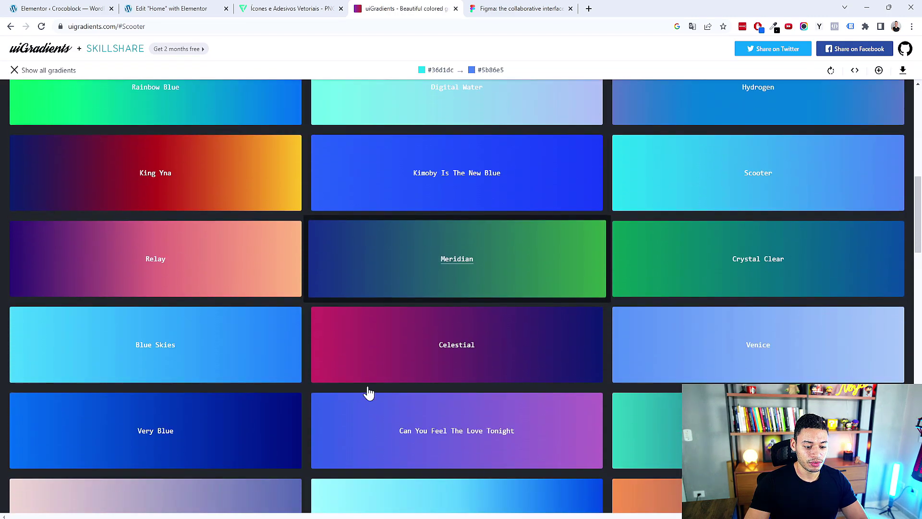
pyautogui.scroll(-3, 336, 418)
pyautogui.scroll(-3, 329, 418)
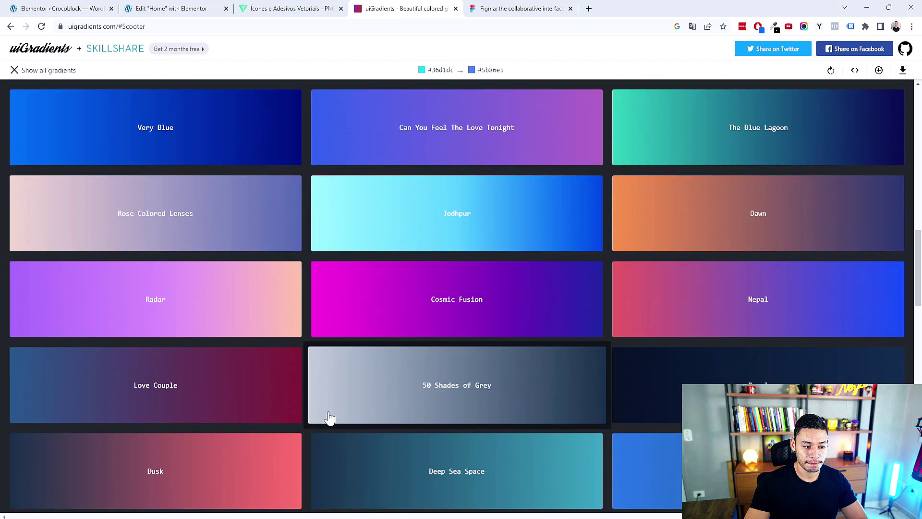
pyautogui.scroll(1, 165, 216)
pyautogui.scroll(-2, 206, 268)
pyautogui.scroll(-3, 215, 277)
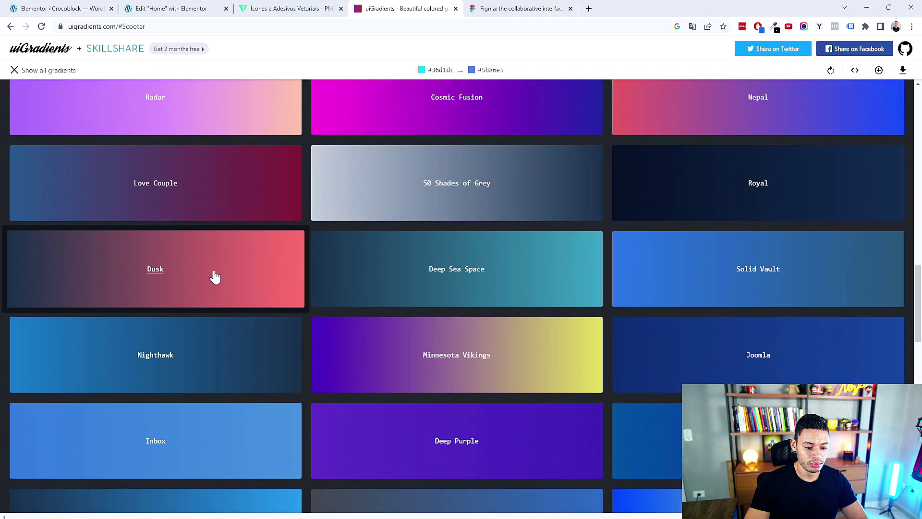
pyautogui.scroll(-5, 226, 272)
pyautogui.scroll(15, 385, 171)
pyautogui.scroll(7, 397, 157)
pyautogui.scroll(7, 390, 167)
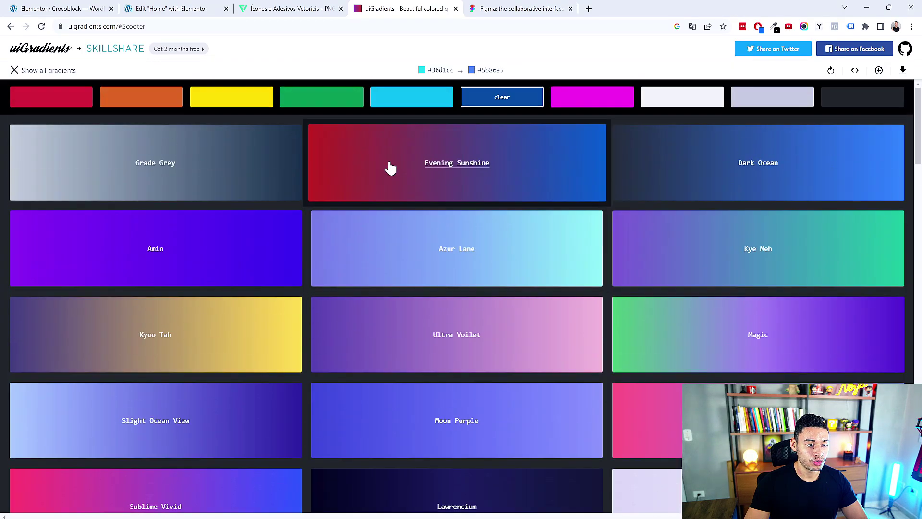
pyautogui.click(408, 98)
pyautogui.click(232, 101)
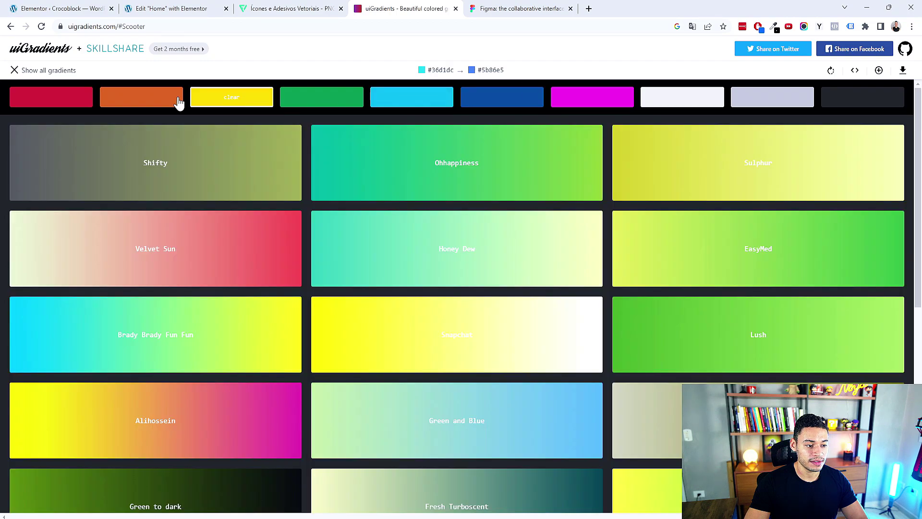
pyautogui.click(361, 101)
pyautogui.click(78, 109)
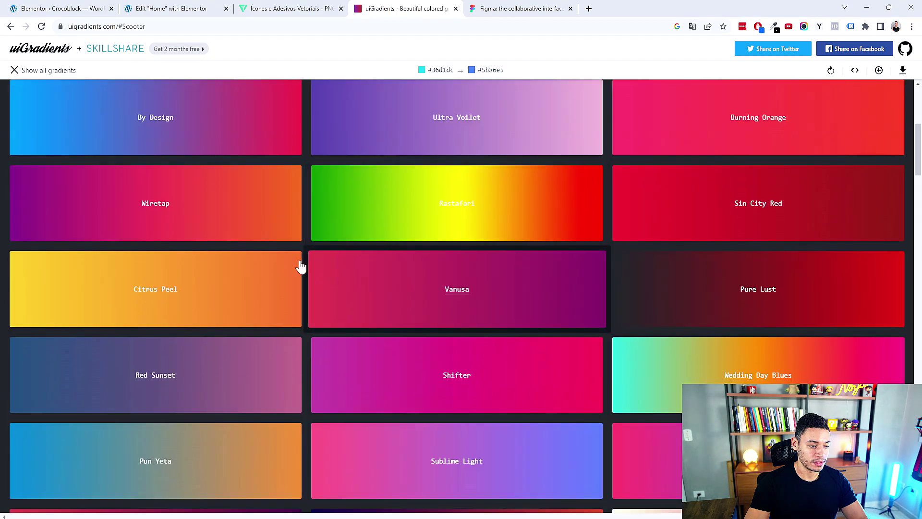
# Step: Open the Wiretap gradient, copy its first colour #8a2387, and return to Figma
pyautogui.click(199, 226)
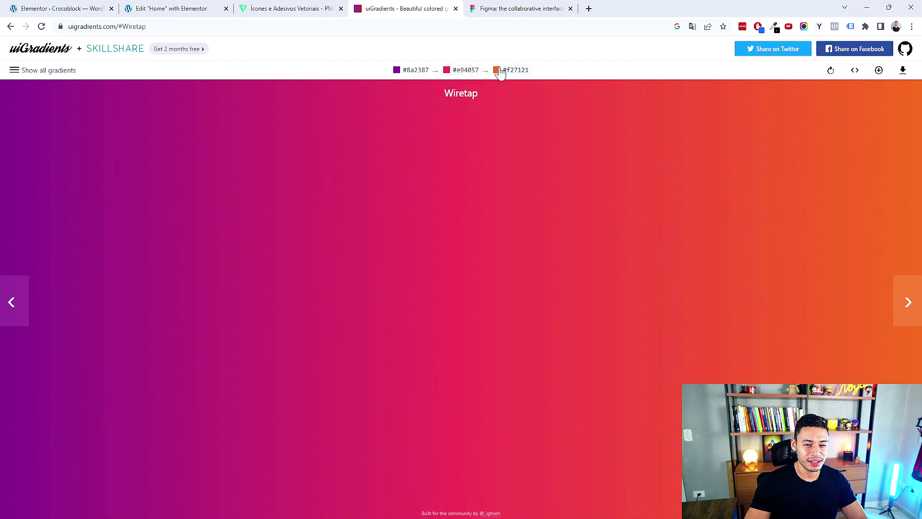
pyautogui.click(414, 73)
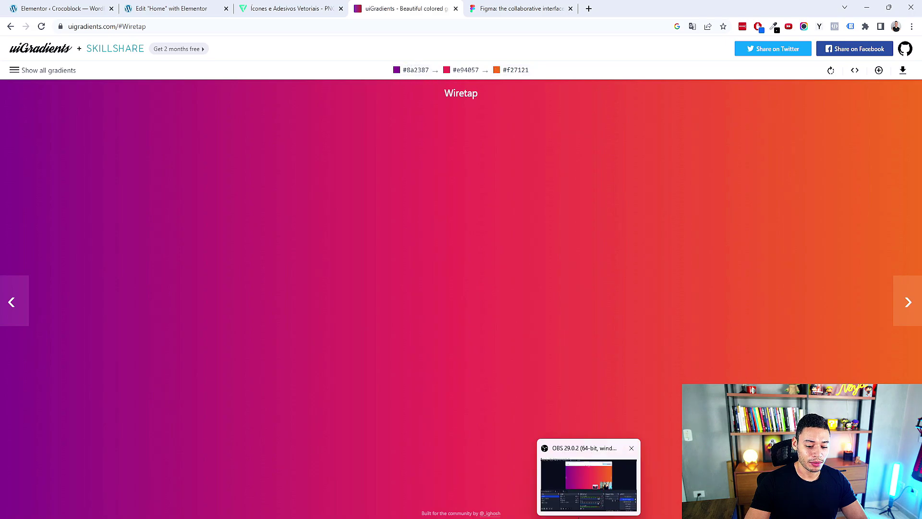
pyautogui.click(591, 480)
pyautogui.click(514, 360)
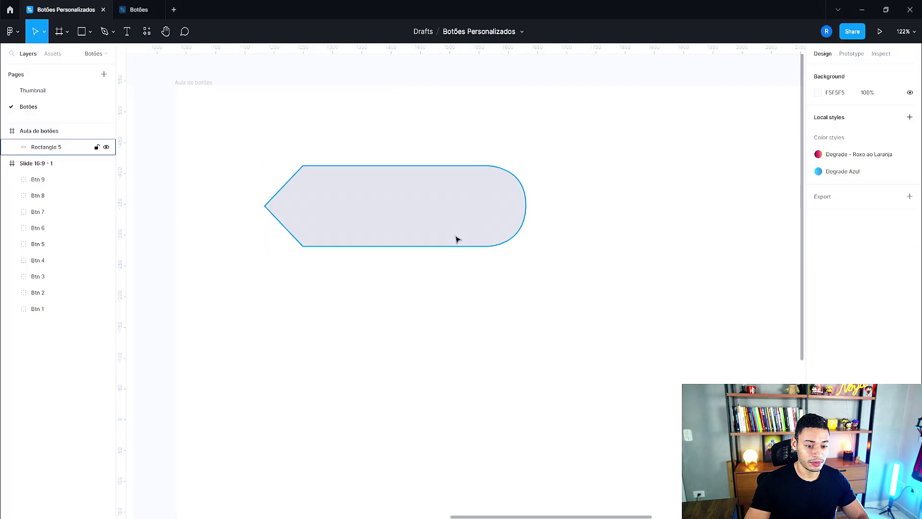
# Step: Make Rectangle 5's fill a linear gradient starting at #8a2387, with an added middle stop
pyautogui.click(456, 237)
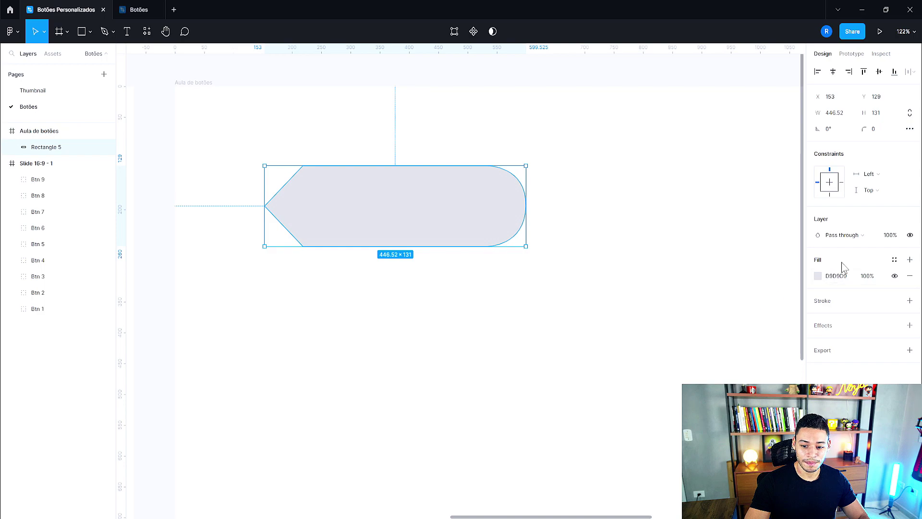
pyautogui.click(818, 277)
pyautogui.click(708, 259)
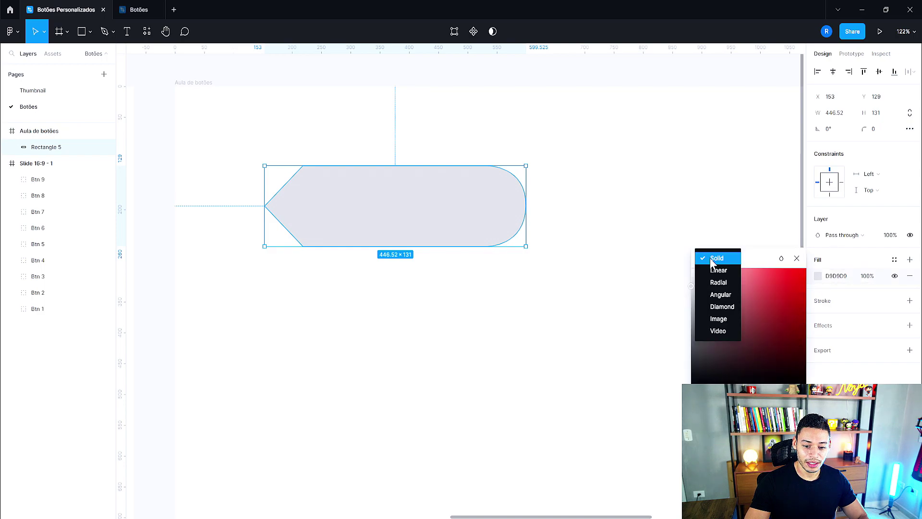
pyautogui.click(712, 263)
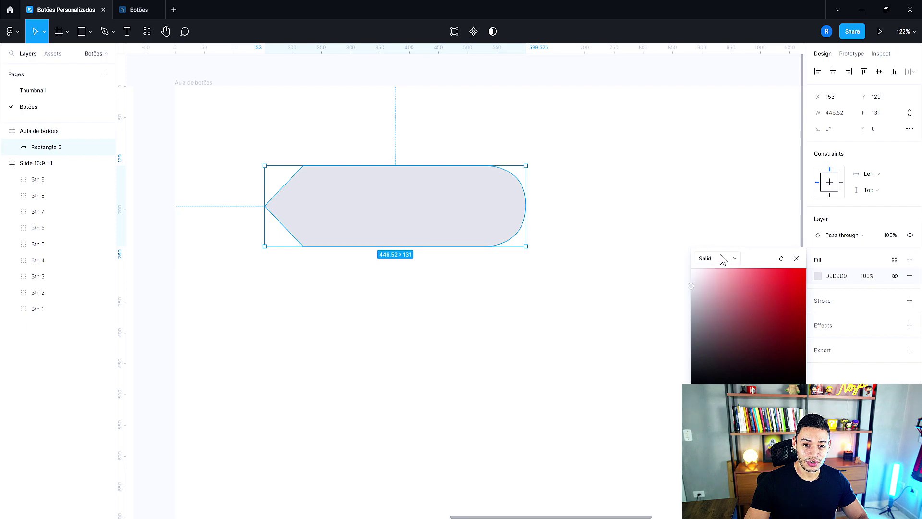
pyautogui.click(723, 260)
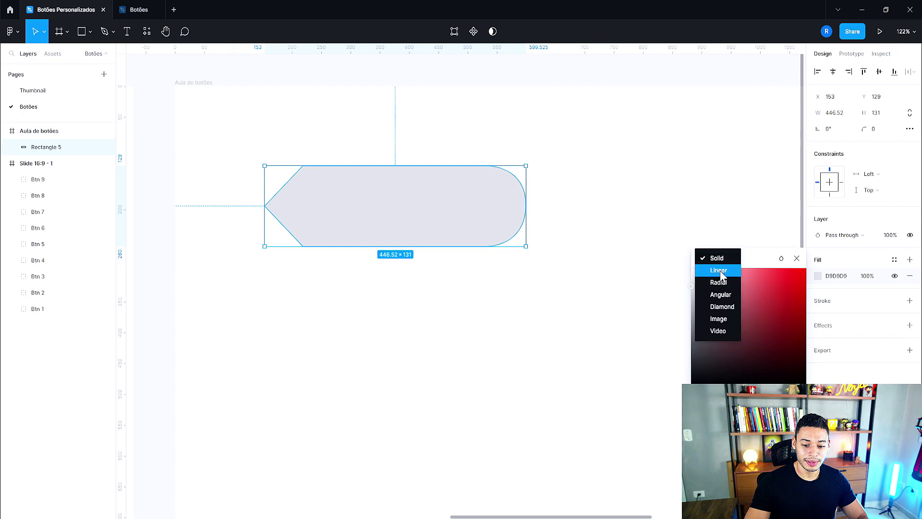
pyautogui.click(719, 271)
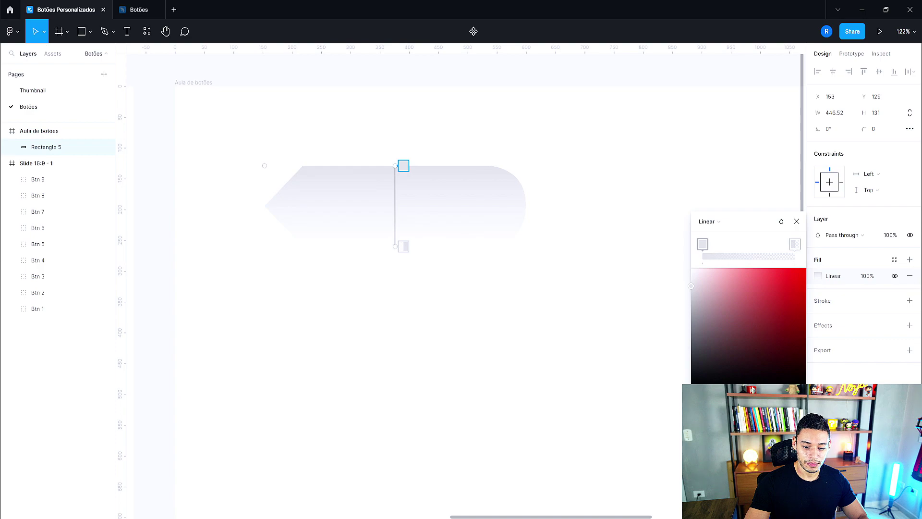
pyautogui.press('Return')
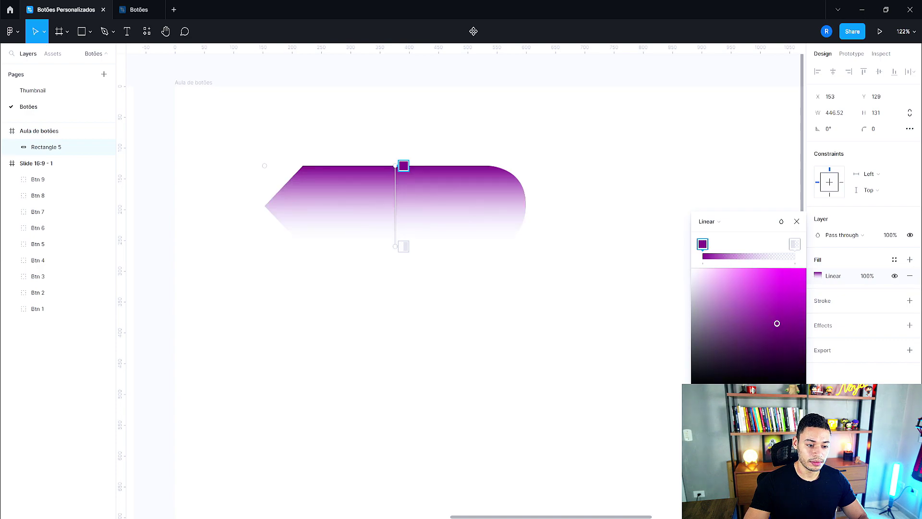
pyautogui.click(751, 257)
pyautogui.moveTo(751, 242); pyautogui.dragTo(747, 242)
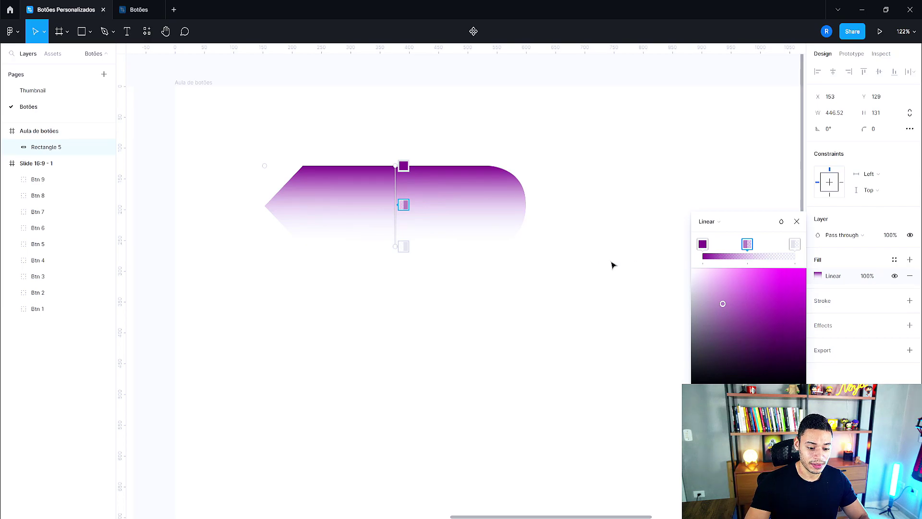
pyautogui.click(475, 485)
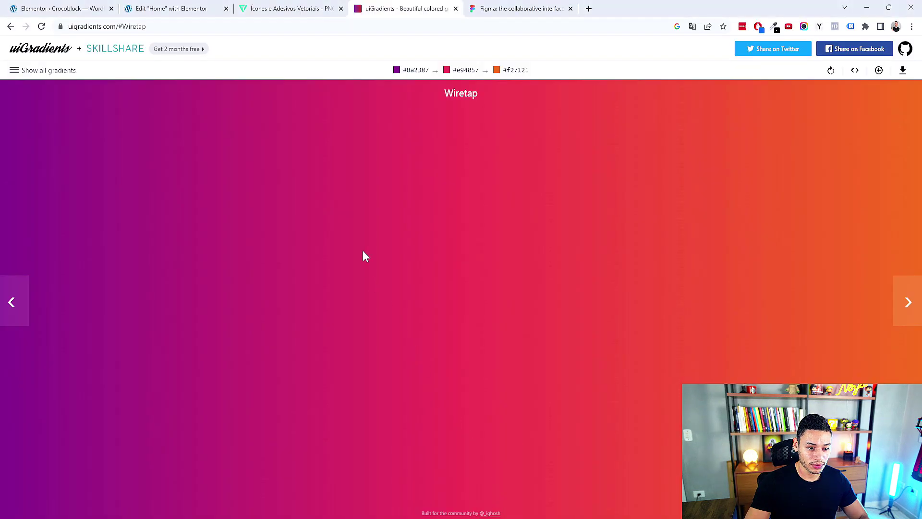
# Step: Set the middle gradient stop to Wiretap pink-red #E94057 at 100% opacity
pyautogui.click(458, 72)
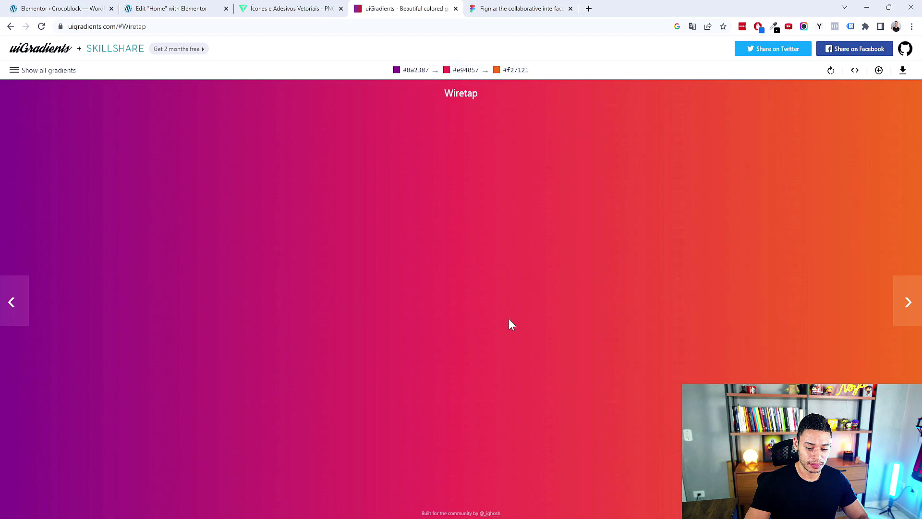
pyautogui.click(562, 473)
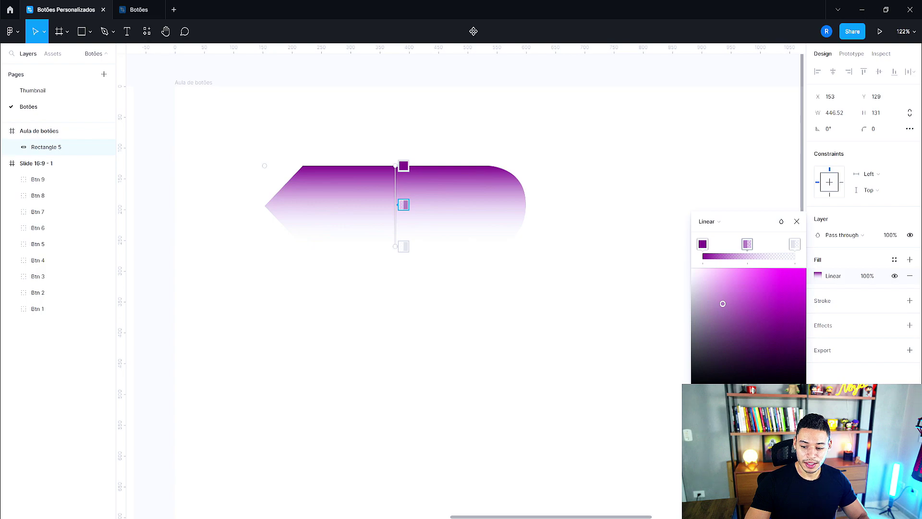
pyautogui.hotkey('ctrl', 'v')
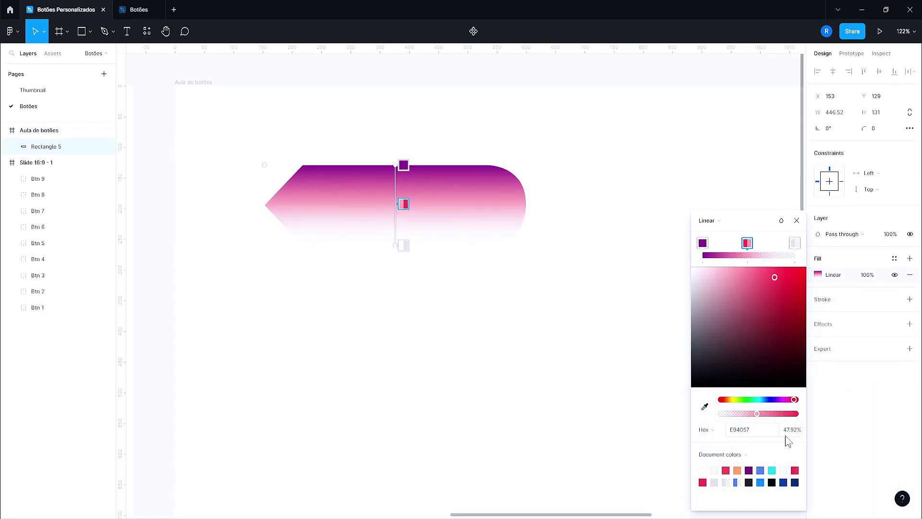
pyautogui.click(786, 432)
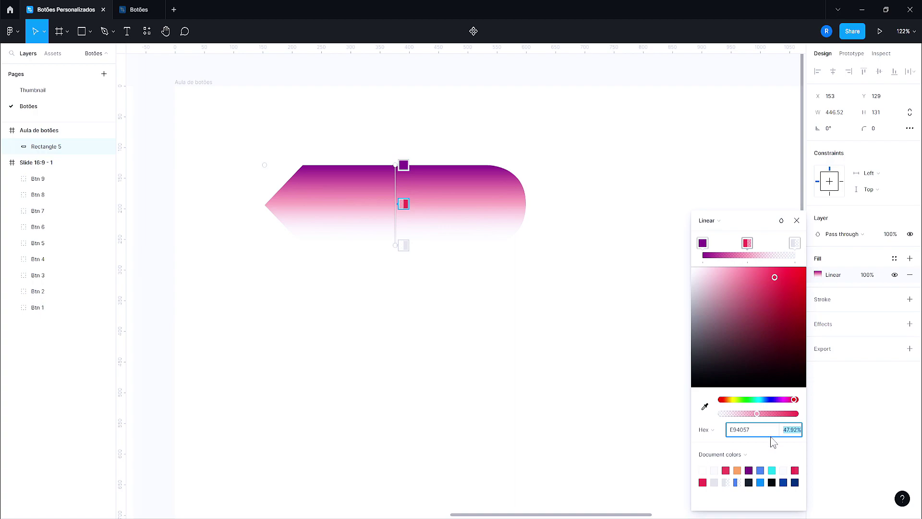
pyautogui.write('100')
pyautogui.press('Return')
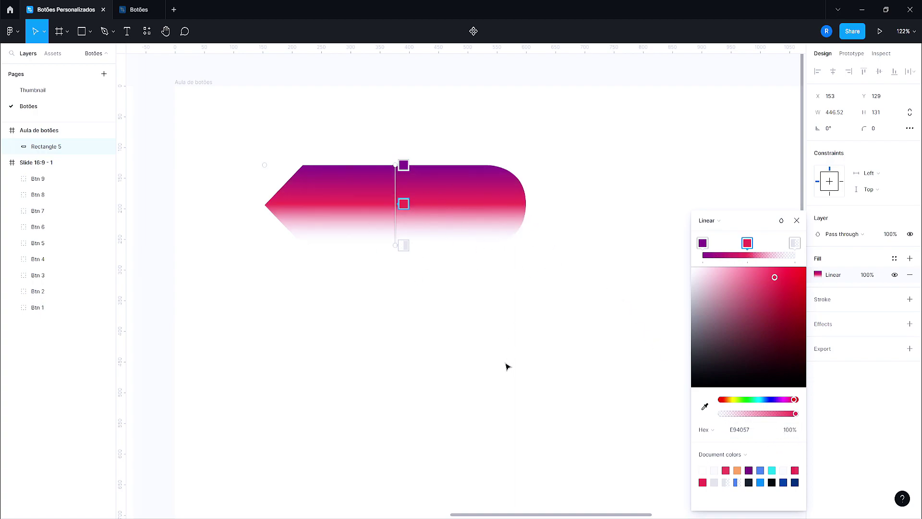
# Step: Set the last gradient stop to Wiretap orange #F27121 at 100% opacity
pyautogui.click(478, 483)
pyautogui.click(513, 72)
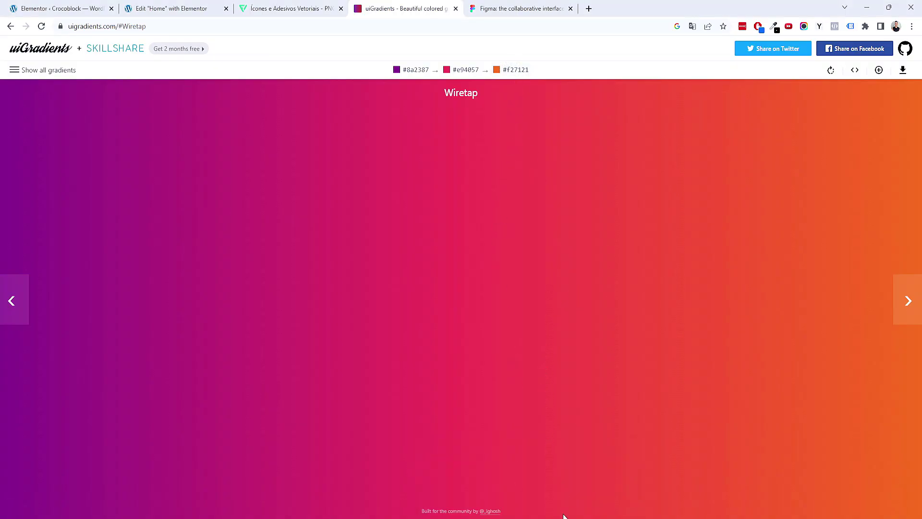
pyautogui.click(564, 514)
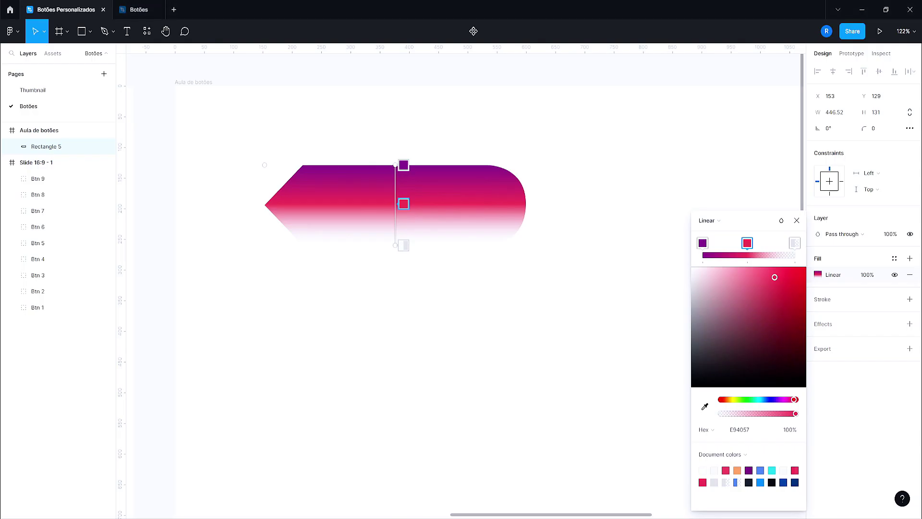
pyautogui.click(796, 246)
pyautogui.click(753, 432)
pyautogui.press('Return')
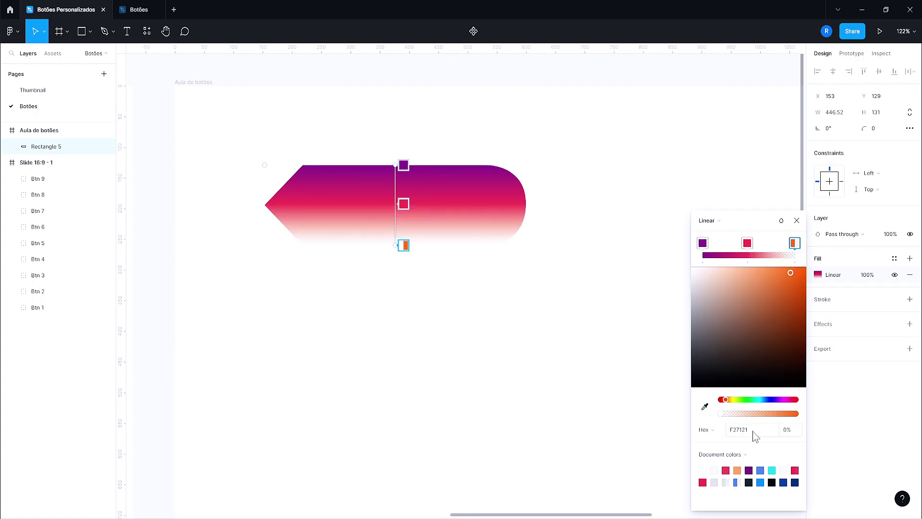
pyautogui.click(792, 430)
pyautogui.write('100')
pyautogui.press('Return')
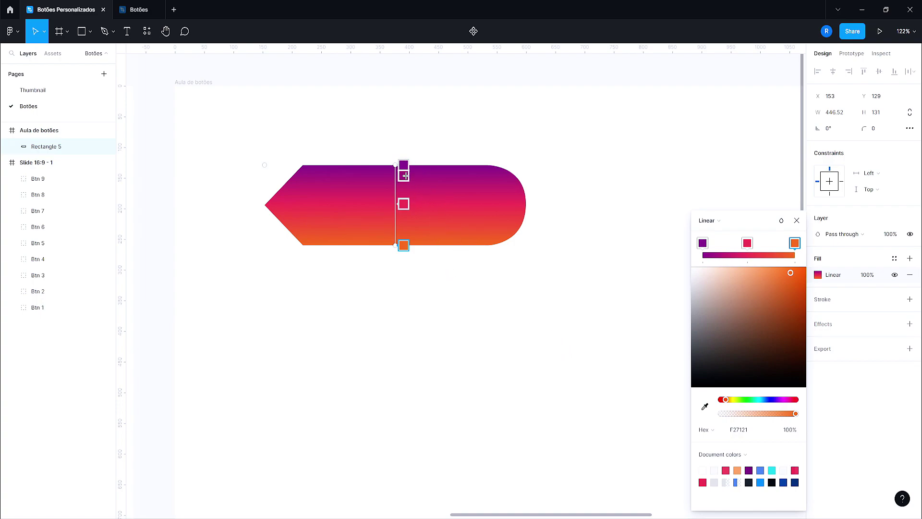
pyautogui.click(403, 165)
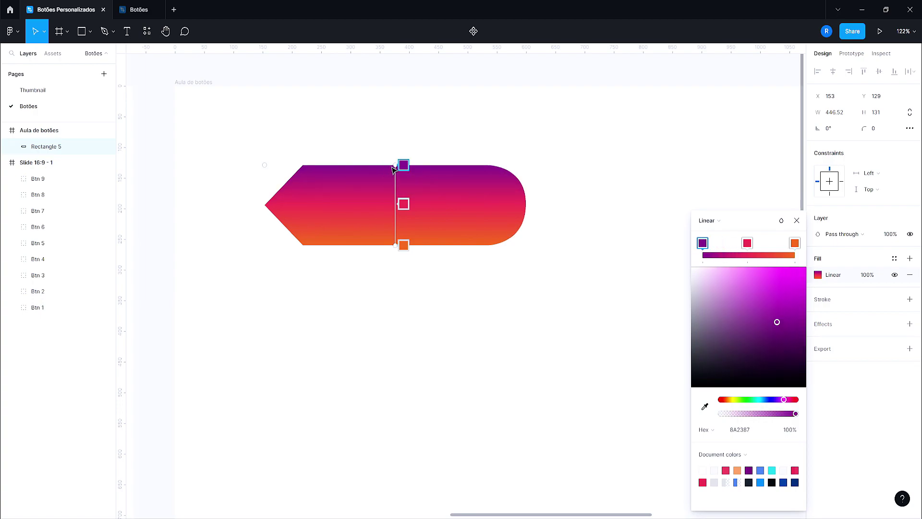
# Step: Run the gradient horizontally, purple at the pointed left tip to orange at the rounded right
pyautogui.moveTo(393, 164); pyautogui.dragTo(268, 205)
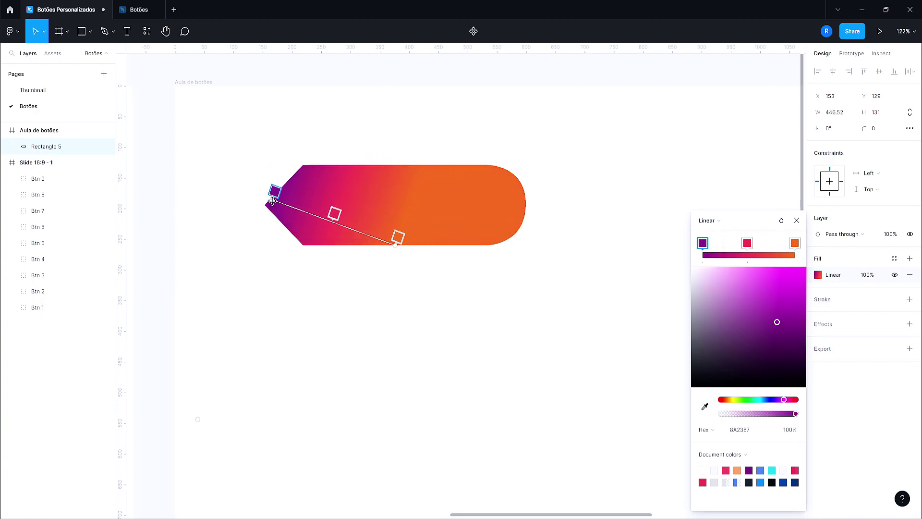
pyautogui.moveTo(332, 216)
pyautogui.mouseDown()
pyautogui.moveTo(358, 223)
pyautogui.moveTo(335, 217)
pyautogui.mouseUp()
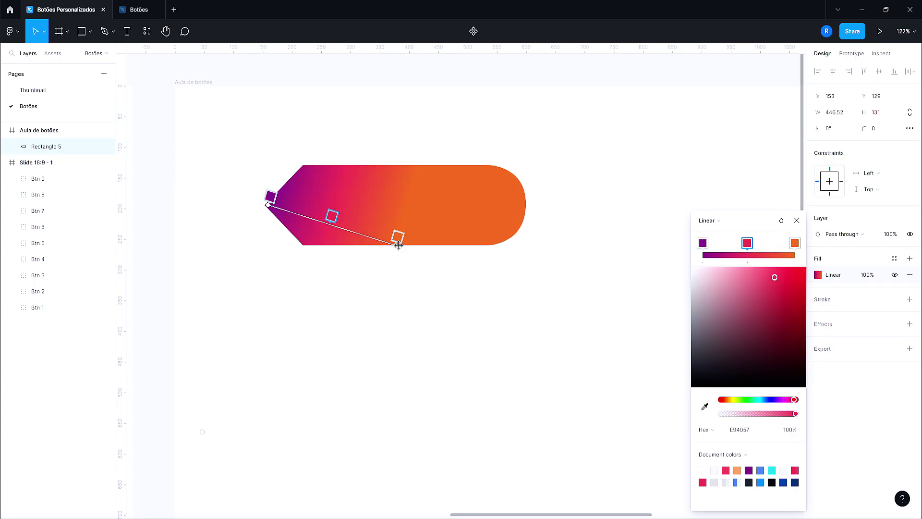
pyautogui.moveTo(395, 245); pyautogui.dragTo(525, 200)
pyautogui.moveTo(392, 196); pyautogui.dragTo(409, 198)
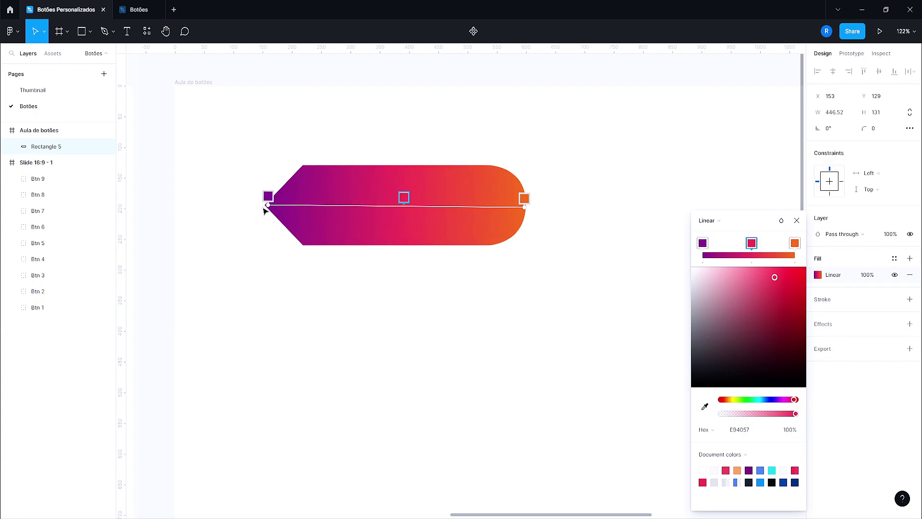
pyautogui.moveTo(269, 207); pyautogui.dragTo(267, 207)
pyautogui.moveTo(524, 212)
pyautogui.mouseDown()
pyautogui.moveTo(638, 177)
pyautogui.moveTo(525, 205)
pyautogui.moveTo(592, 197)
pyautogui.mouseUp()
pyautogui.moveTo(270, 206); pyautogui.dragTo(240, 212)
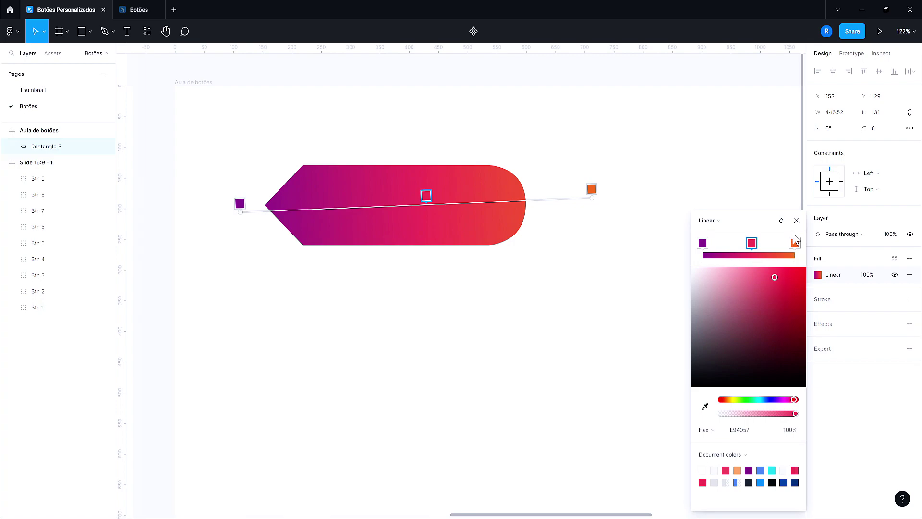
pyautogui.click(856, 393)
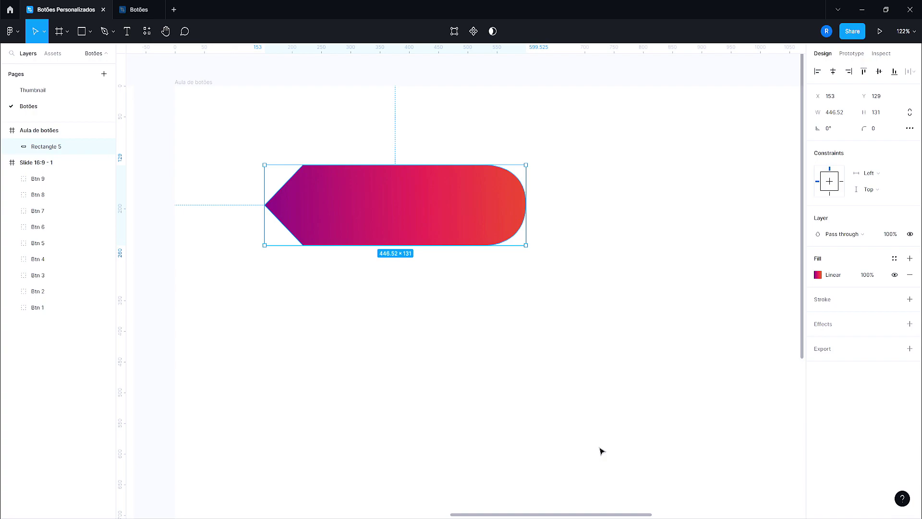
# Step: Save the fill gradient as a new colour style named 'Degrade Laranja - Aula'
pyautogui.click(896, 261)
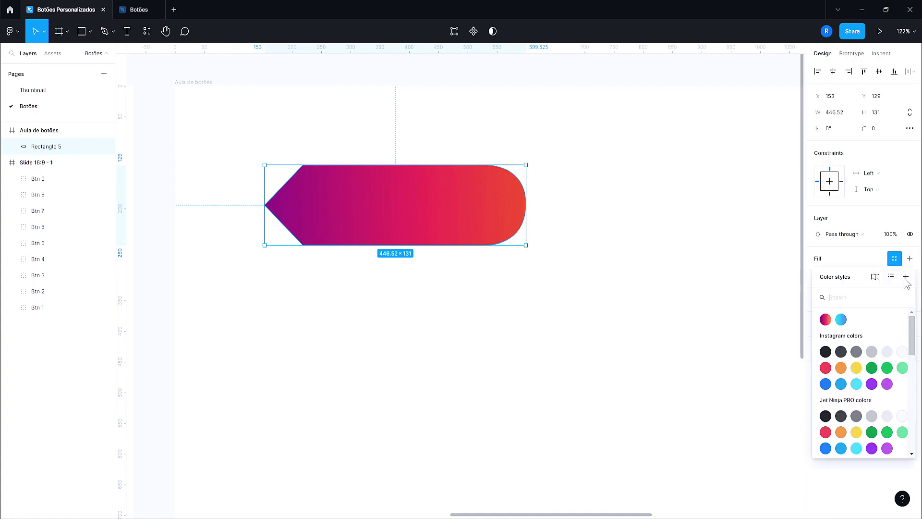
pyautogui.click(906, 277)
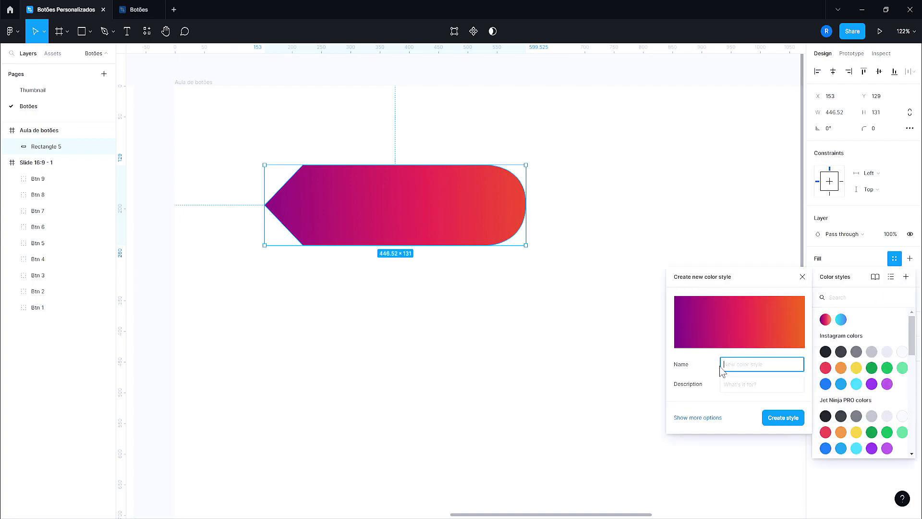
pyautogui.write('Deb')
pyautogui.write('ade Laranja ')
pyautogui.write('la')
pyautogui.click(783, 418)
pyautogui.click(515, 357)
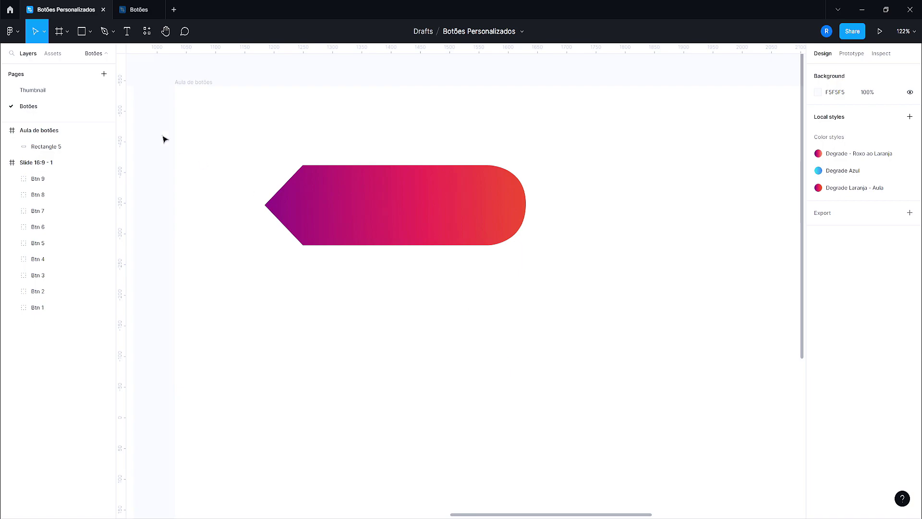
pyautogui.click(80, 33)
pyautogui.moveTo(231, 276); pyautogui.dragTo(471, 333)
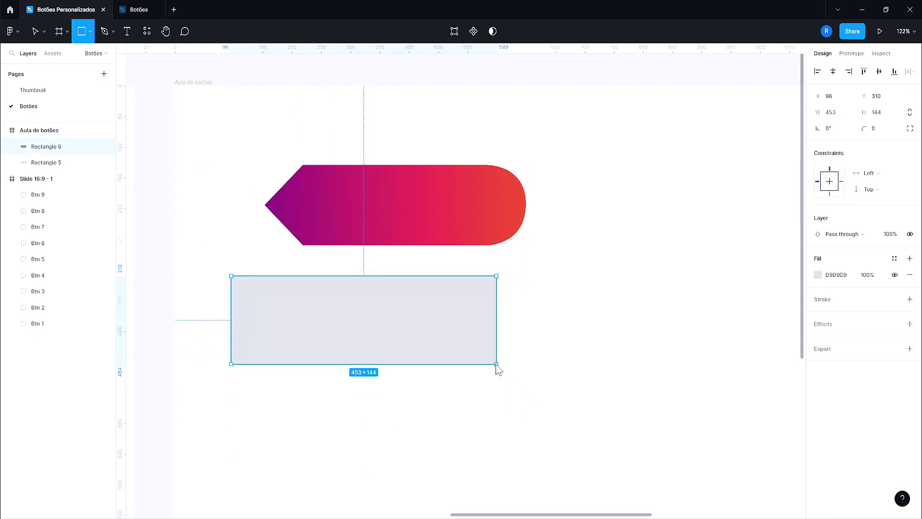
pyautogui.click(502, 440)
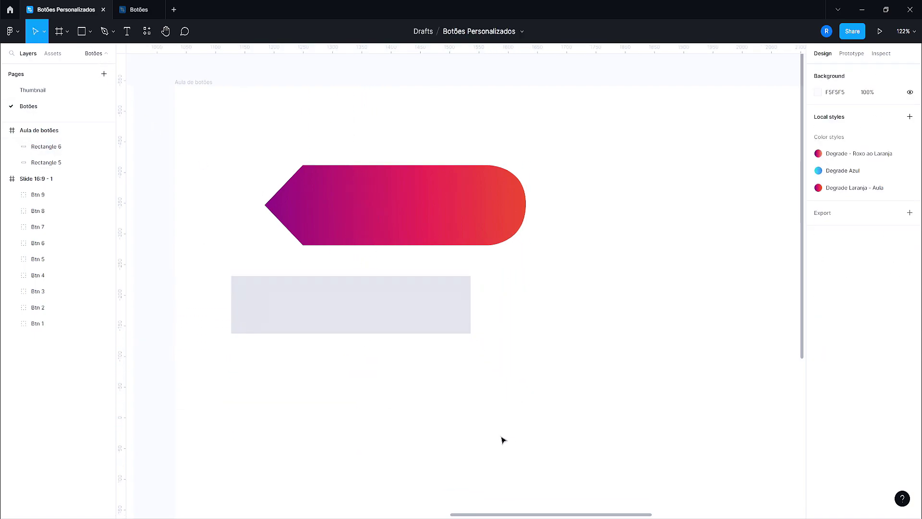
pyautogui.click(410, 321)
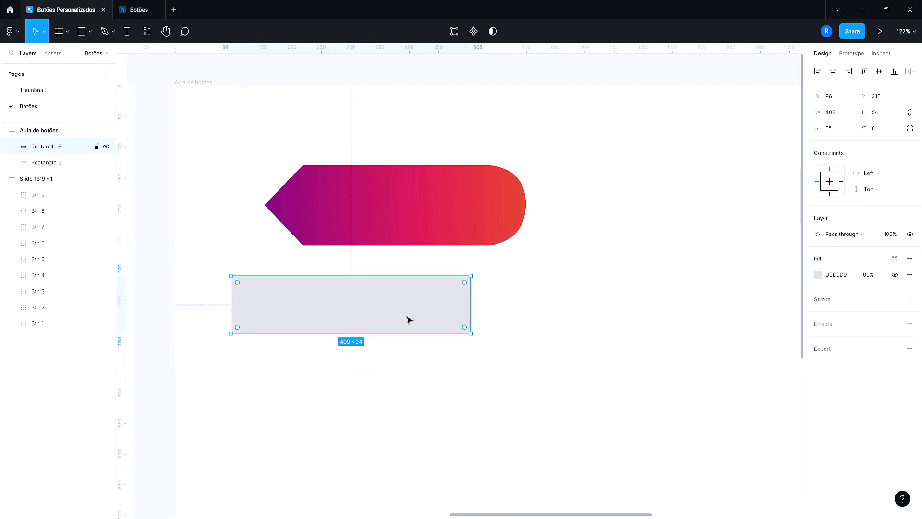
pyautogui.click(894, 259)
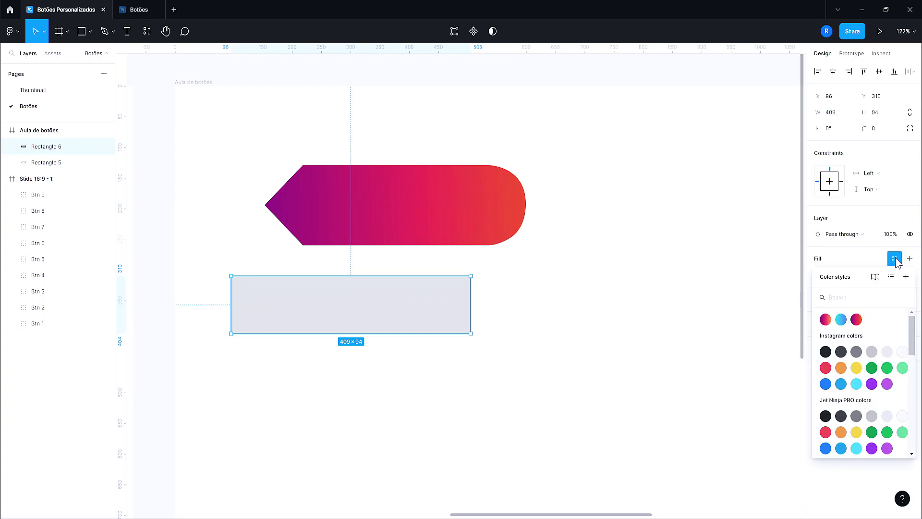
pyautogui.click(825, 319)
pyautogui.click(461, 402)
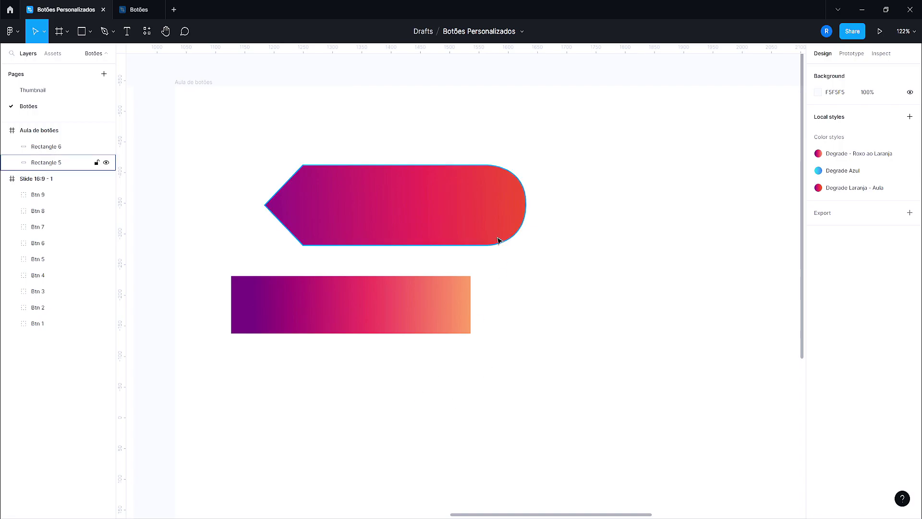
pyautogui.click(439, 302)
pyautogui.press('Delete')
pyautogui.scroll(-3, 439, 301)
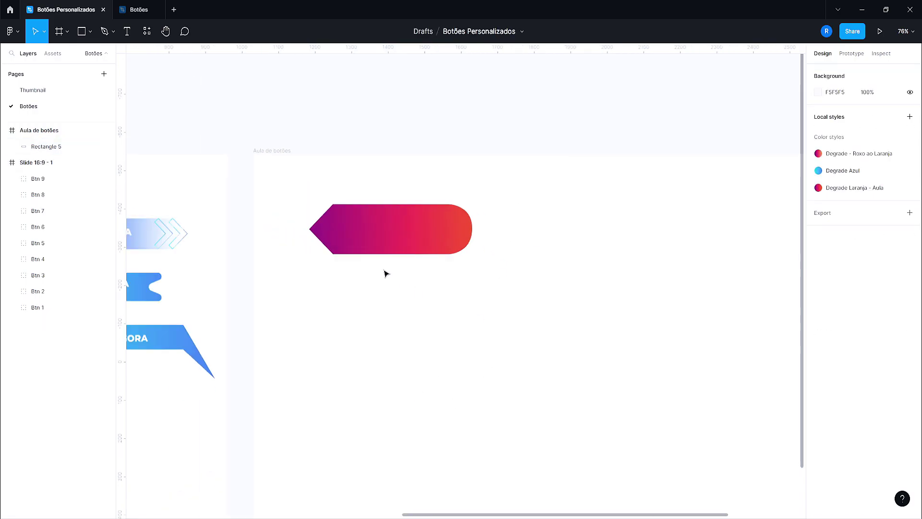
pyautogui.hscroll(-10, 494, 243)
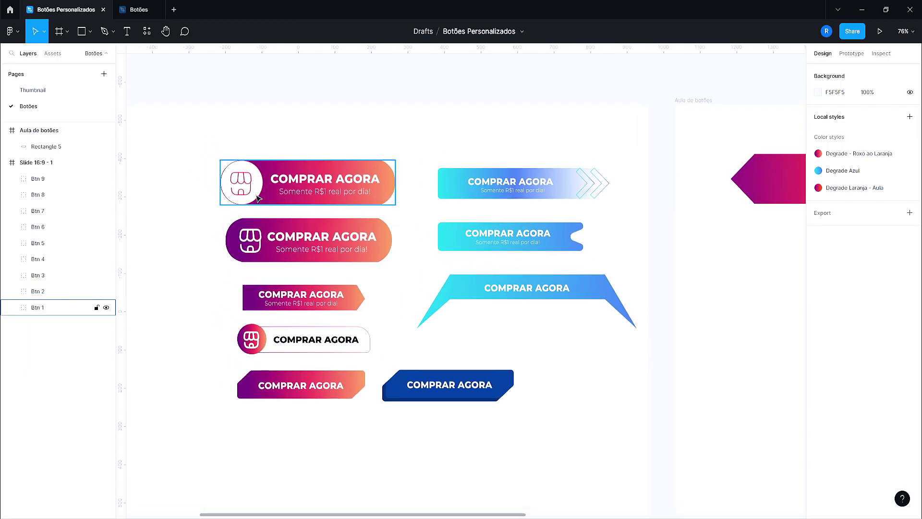
pyautogui.moveTo(658, 207); pyautogui.dragTo(408, 251)
pyautogui.scroll(2, 505, 256)
pyautogui.scroll(3, 471, 305)
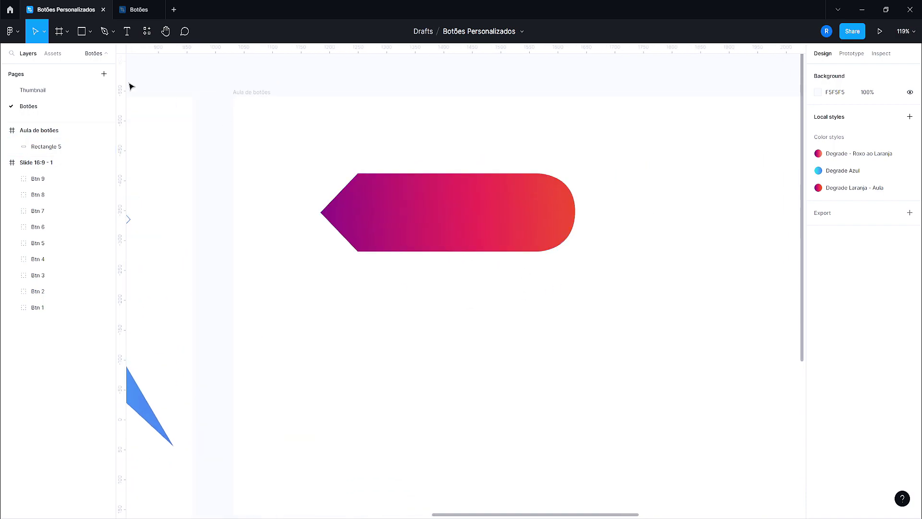
pyautogui.click(91, 32)
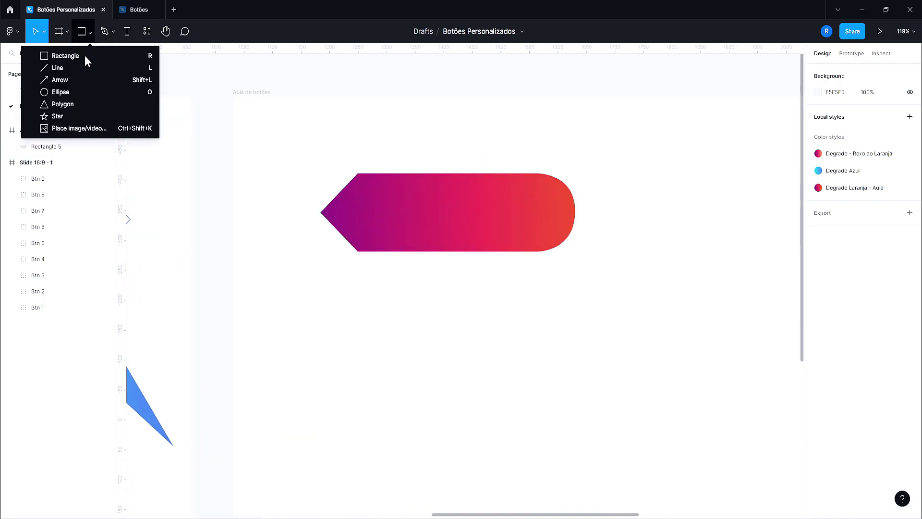
# Step: Draw a 134 × 134 circle over the pill button's left end
pyautogui.click(61, 92)
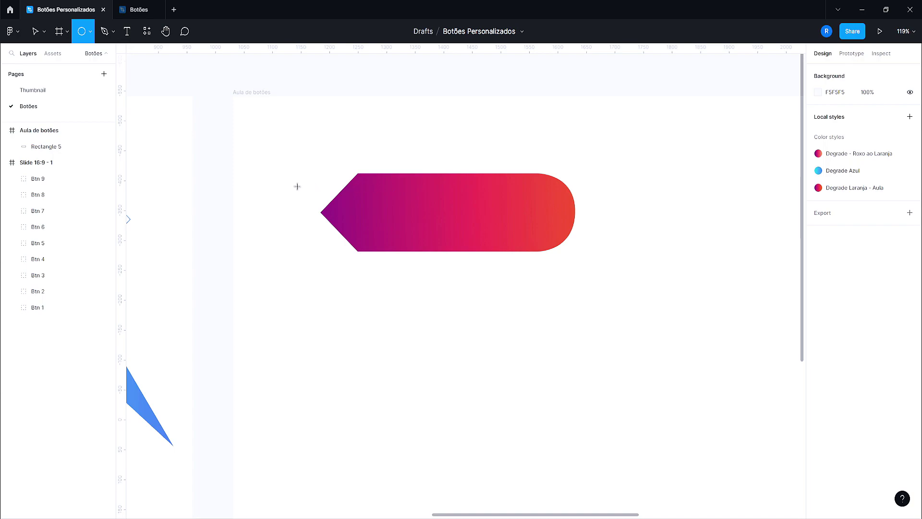
pyautogui.moveTo(297, 186); pyautogui.dragTo(380, 241)
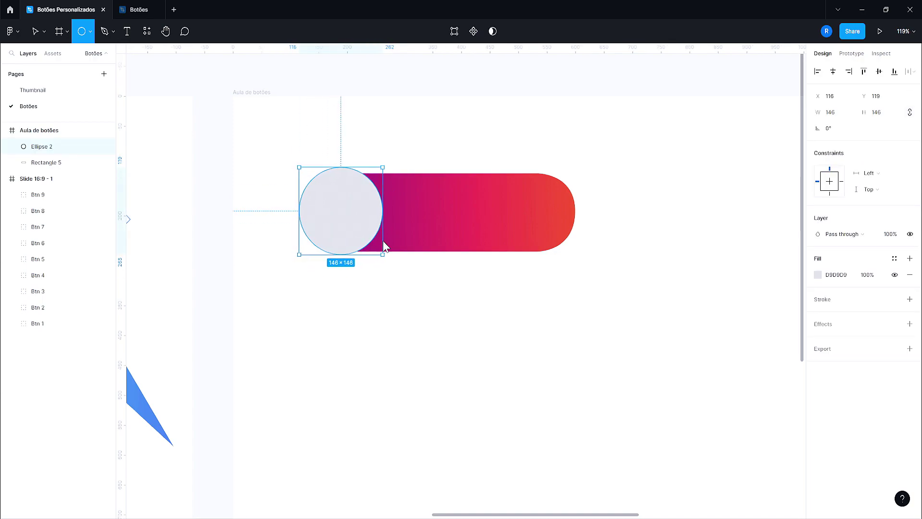
pyautogui.moveTo(379, 241); pyautogui.dragTo(389, 242)
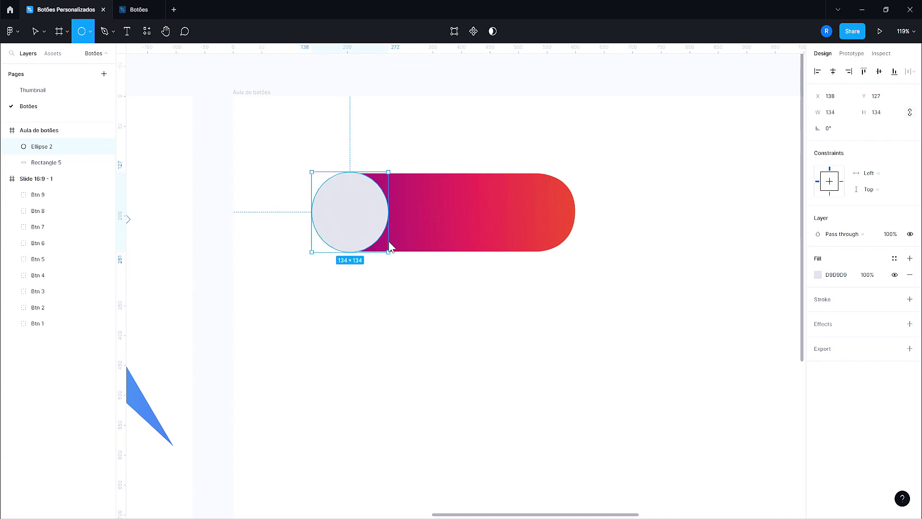
pyautogui.moveTo(388, 241); pyautogui.dragTo(392, 241)
pyautogui.click(445, 282)
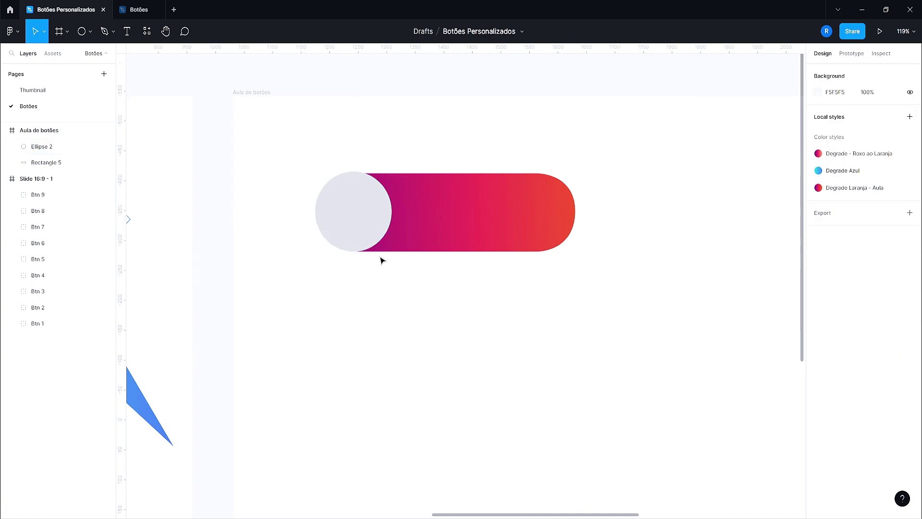
pyautogui.click(363, 223)
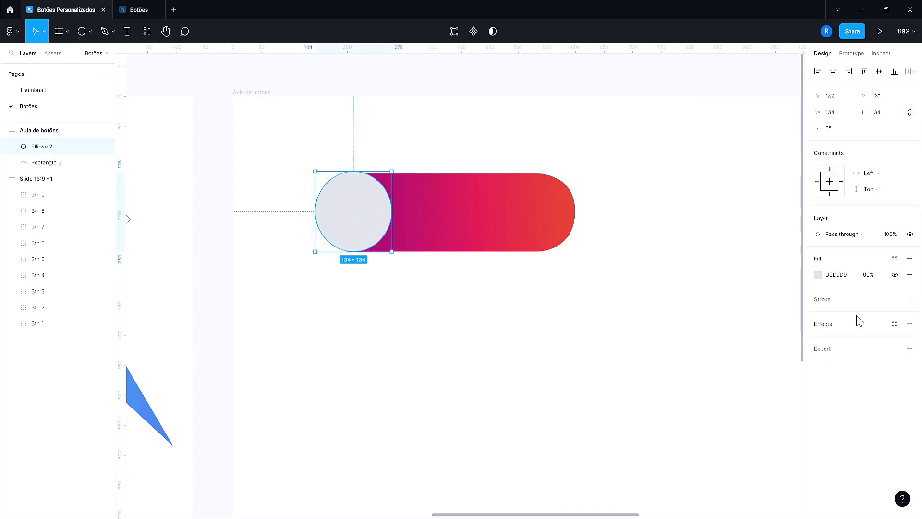
# Step: Fill the circle white (FFFFFF) and give it a 'Degrade - Roxo ao Laranja' gradient stroke
pyautogui.click(818, 275)
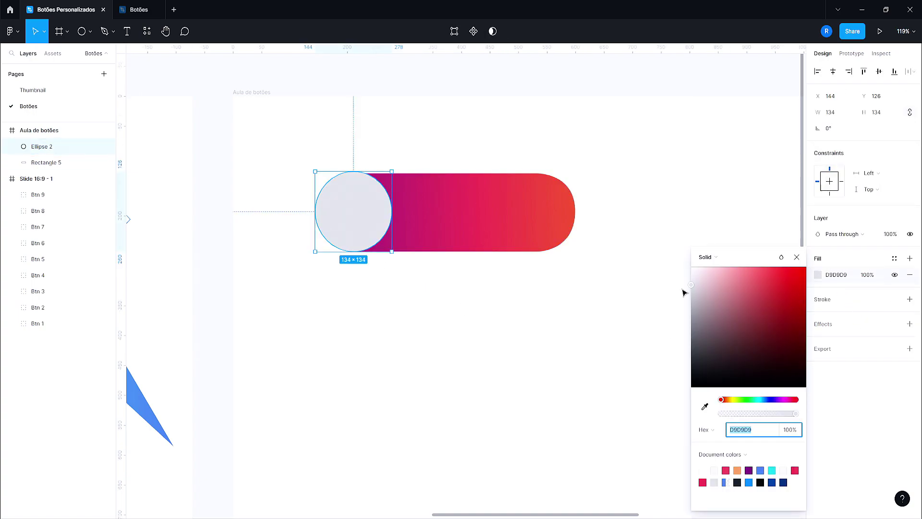
pyautogui.click(692, 270)
pyautogui.moveTo(692, 270); pyautogui.dragTo(689, 271)
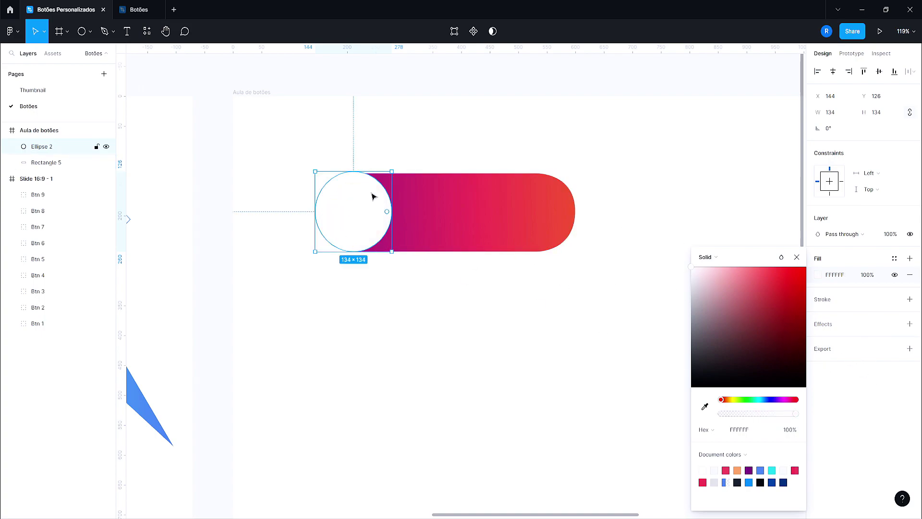
pyautogui.click(909, 299)
pyautogui.click(894, 299)
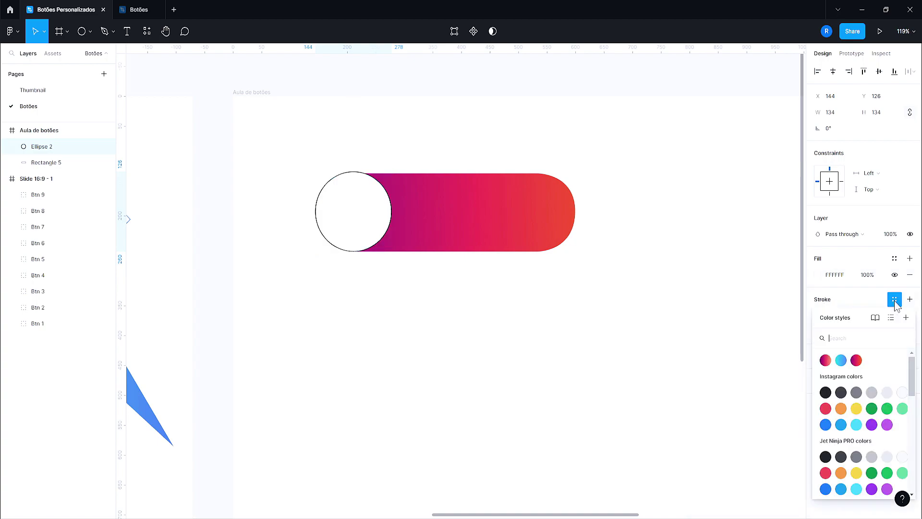
pyautogui.click(825, 360)
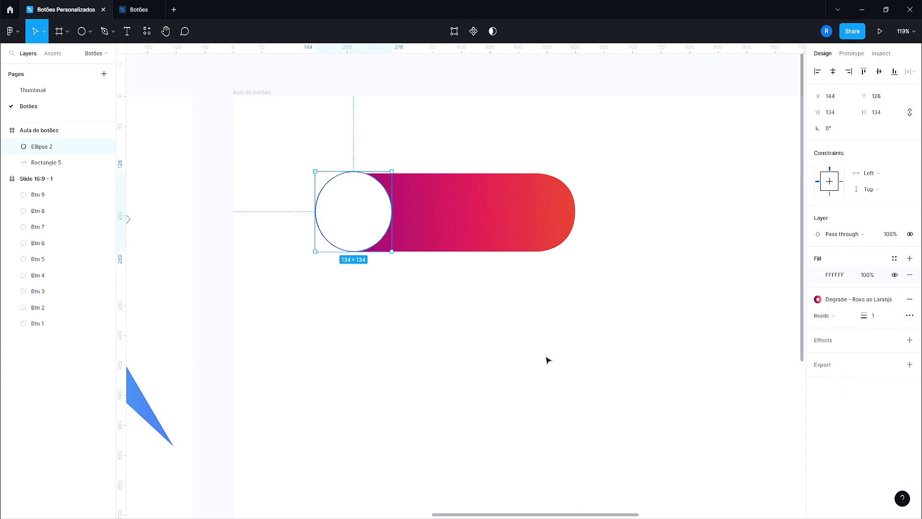
pyautogui.click(363, 293)
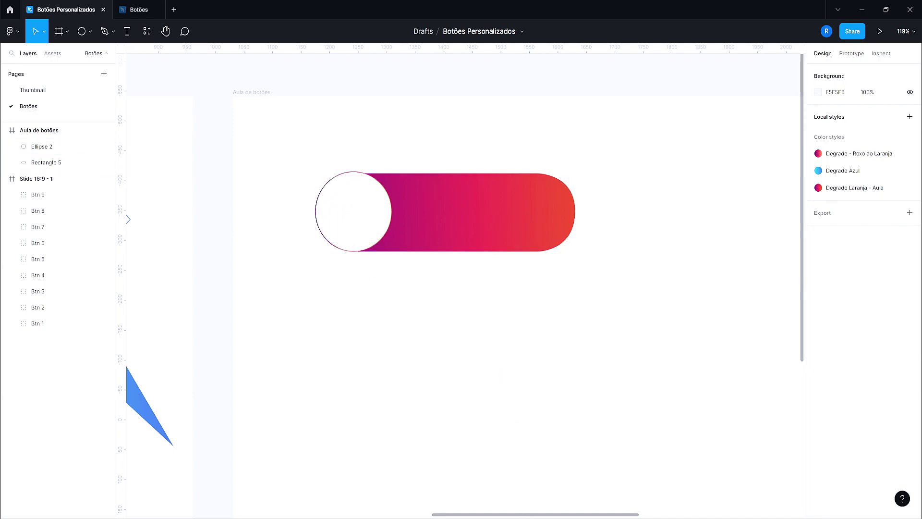
pyautogui.click(473, 483)
pyautogui.click(297, 13)
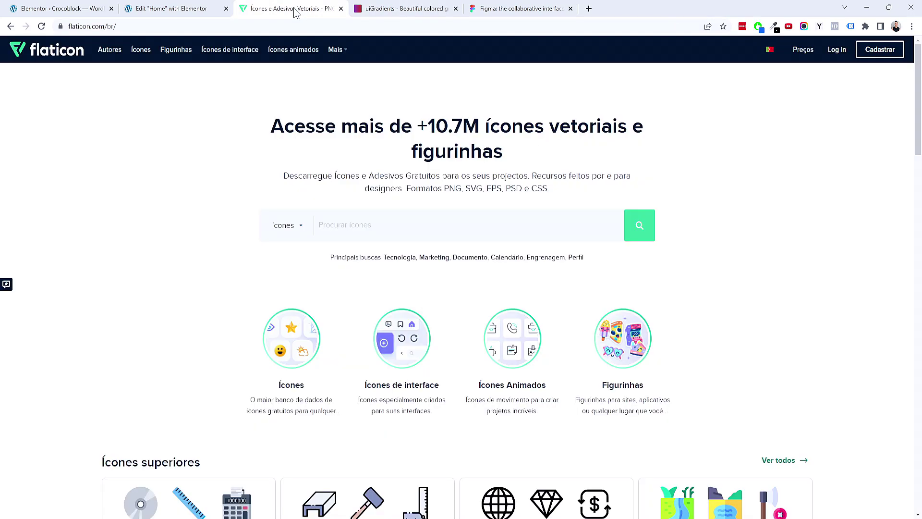
pyautogui.click(224, 5)
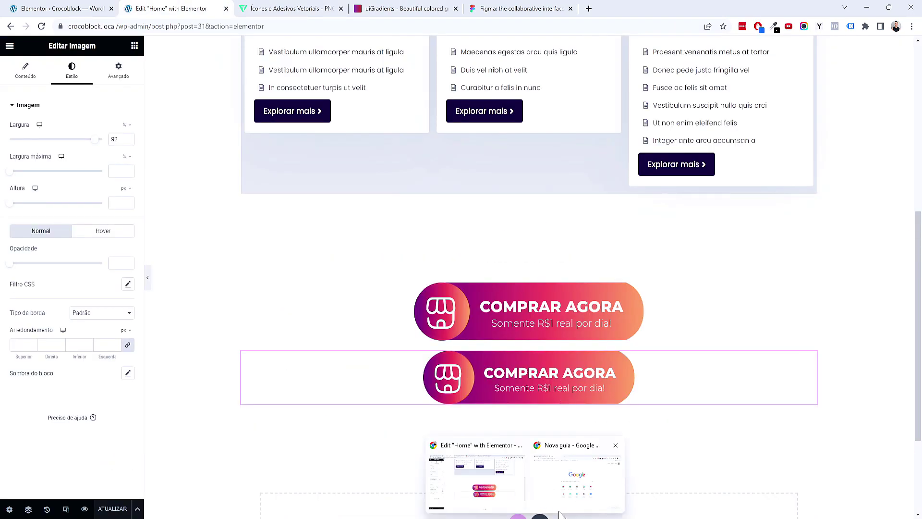
pyautogui.click(560, 514)
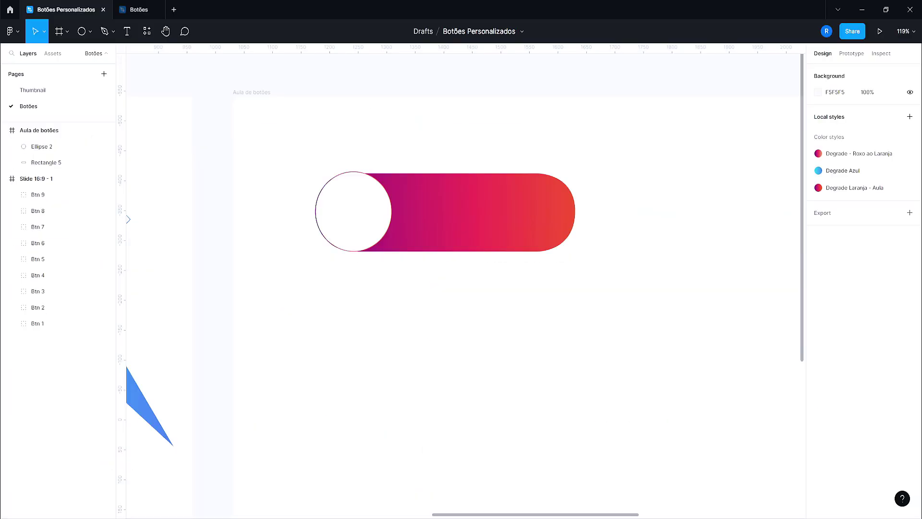
pyautogui.click(150, 28)
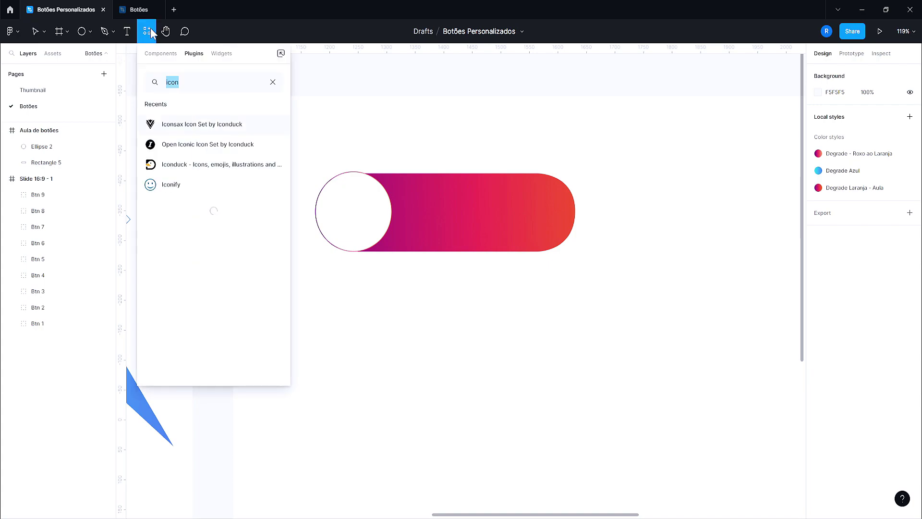
pyautogui.click(272, 82)
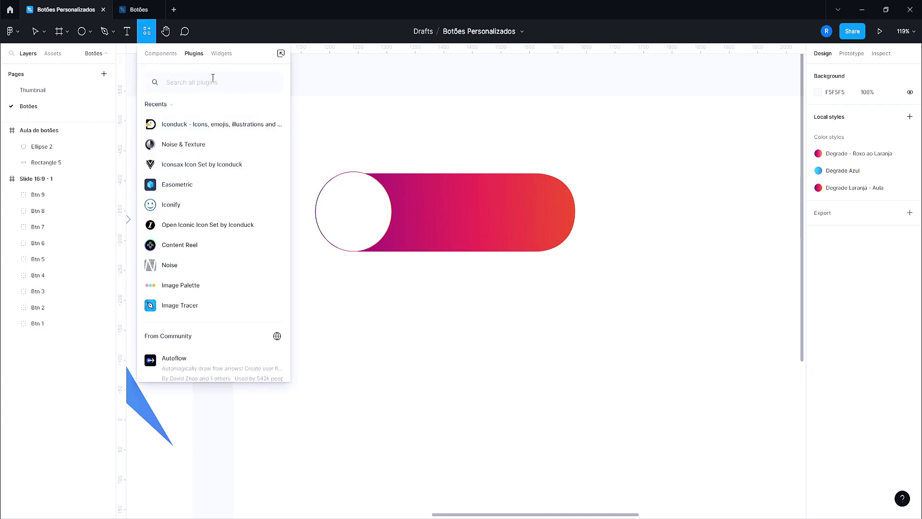
pyautogui.scroll(-3, 203, 179)
pyautogui.scroll(3, 192, 175)
pyautogui.write('icon')
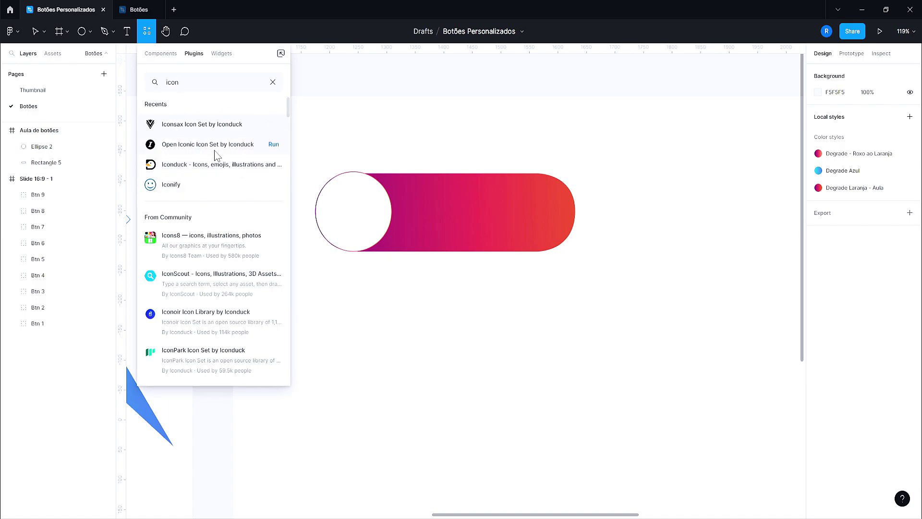
pyautogui.scroll(-3, 211, 173)
pyautogui.scroll(-3, 197, 144)
pyautogui.scroll(-5, 192, 220)
pyautogui.scroll(-5, 188, 230)
pyautogui.scroll(-3, 180, 242)
pyautogui.scroll(5, 179, 243)
pyautogui.scroll(10, 189, 241)
pyautogui.moveTo(212, 283)
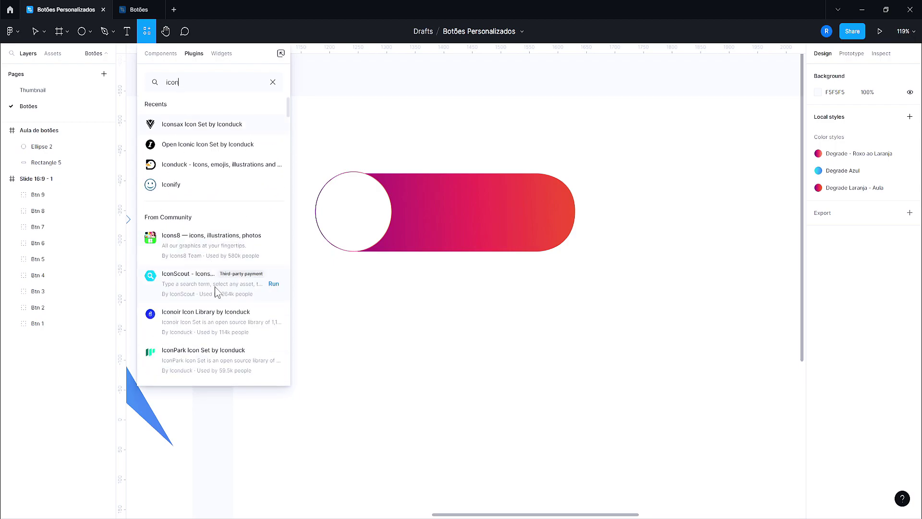
pyautogui.scroll(-2, 214, 290)
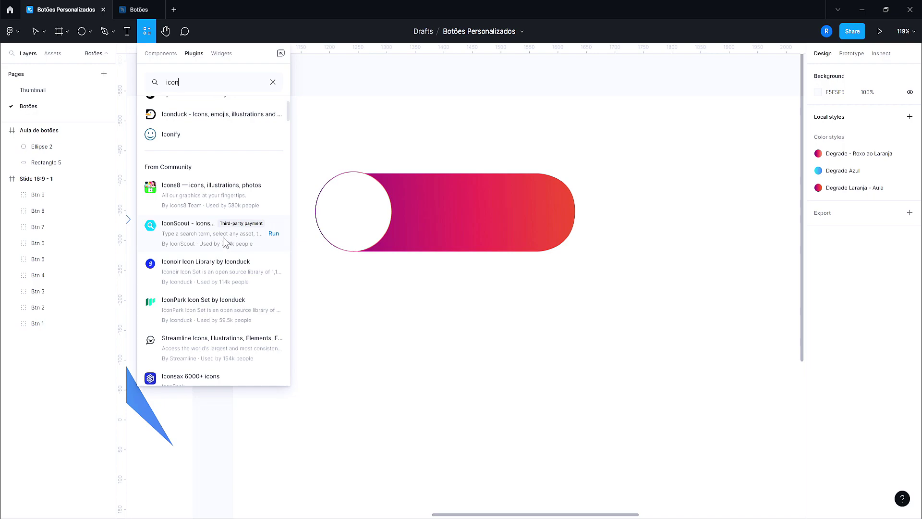
pyautogui.click(273, 195)
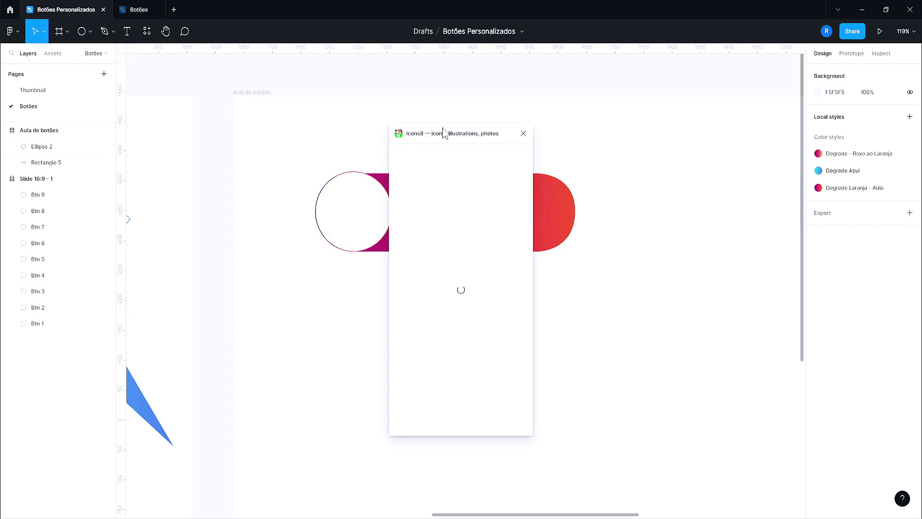
# Step: Search Icons8 for 'shop' and place the New Store icon onto the button's circle
pyautogui.moveTo(442, 133); pyautogui.dragTo(670, 126)
pyautogui.click(658, 168)
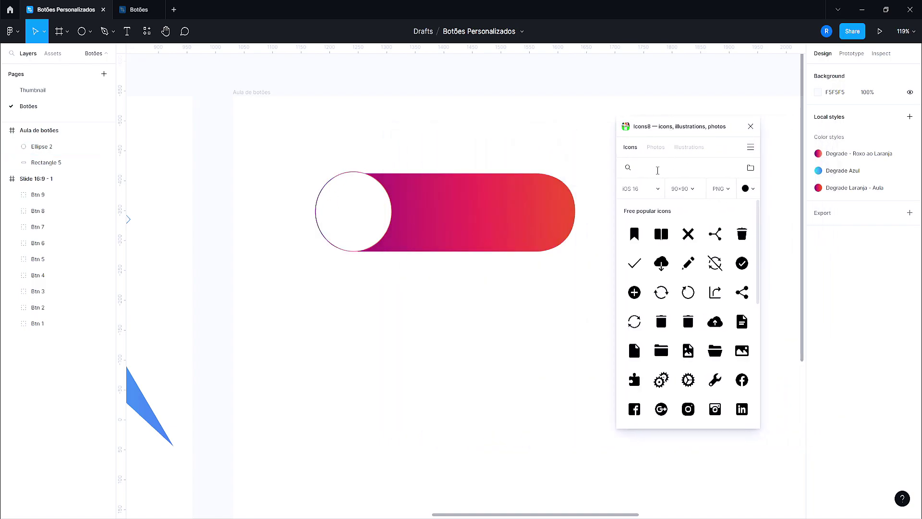
pyautogui.write('shop')
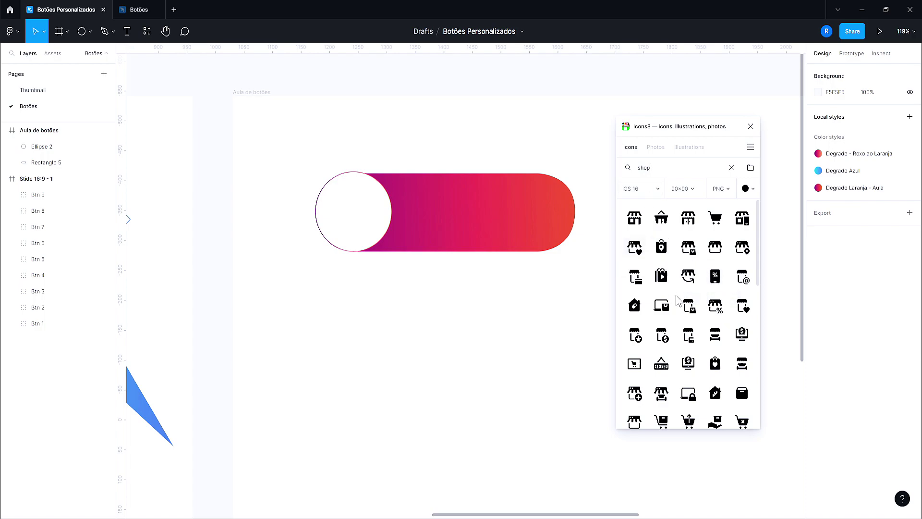
pyautogui.scroll(-2, 726, 363)
pyautogui.scroll(-2, 727, 363)
pyautogui.scroll(-1, 730, 361)
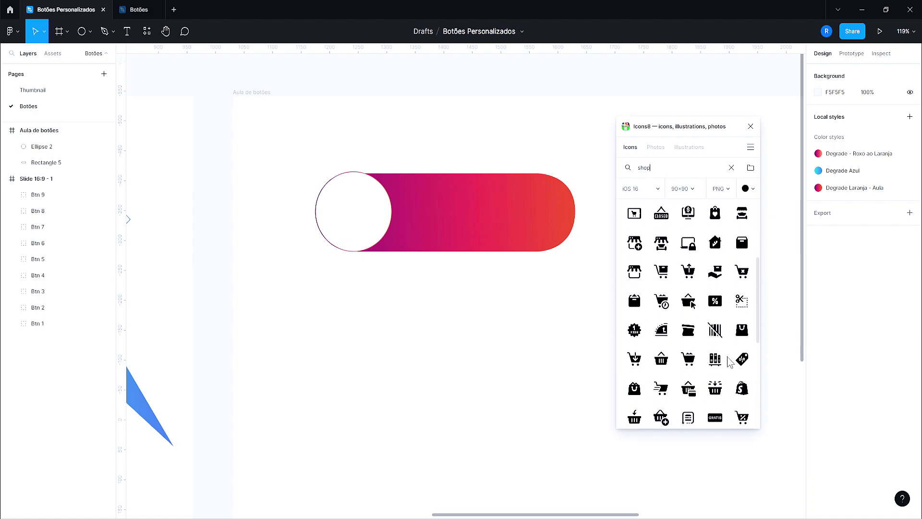
pyautogui.scroll(2, 729, 362)
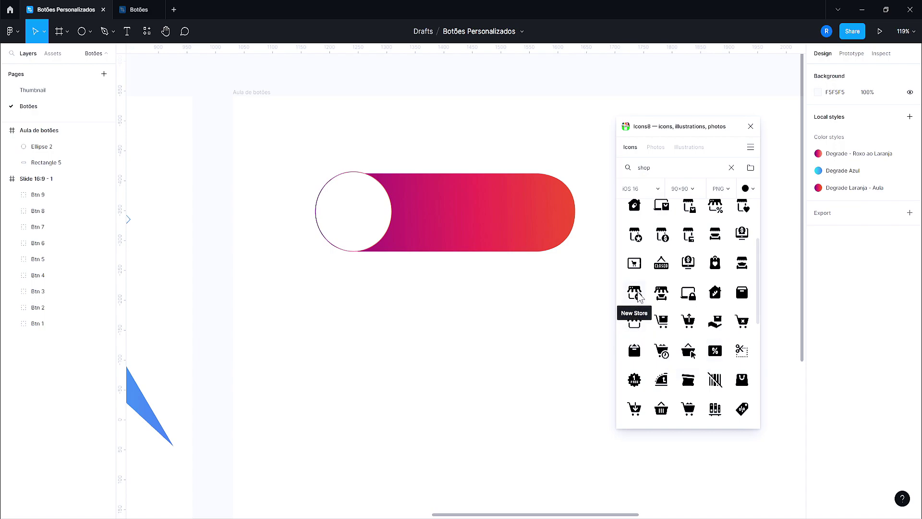
pyautogui.moveTo(638, 298)
pyautogui.mouseDown()
pyautogui.moveTo(414, 254)
pyautogui.moveTo(374, 228)
pyautogui.mouseUp()
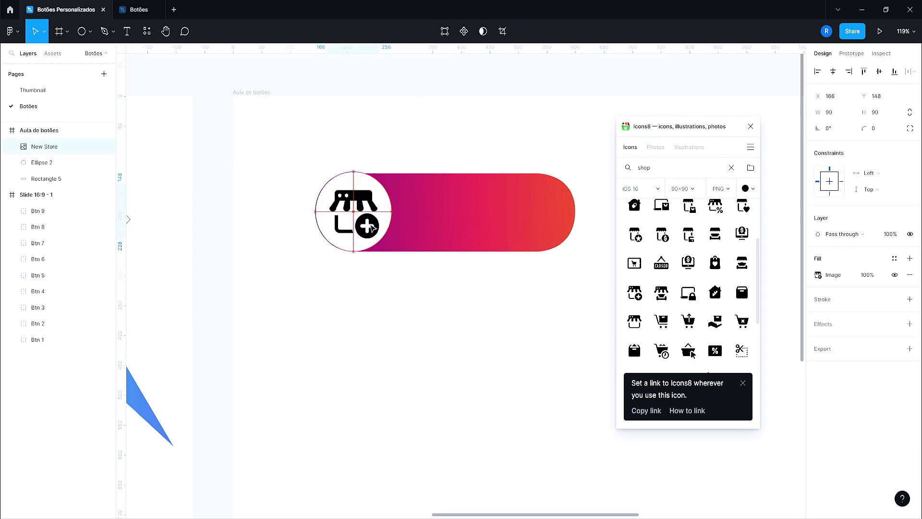
# Step: Close Icons8 and inspect the placed 90 × 90 New Store icon's image settings
pyautogui.click(751, 126)
pyautogui.click(494, 325)
pyautogui.click(373, 230)
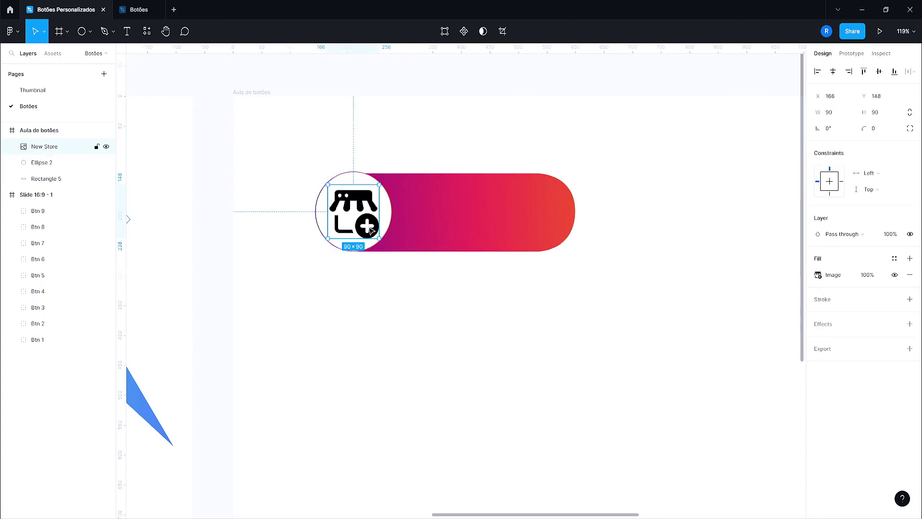
pyautogui.doubleClick(369, 229)
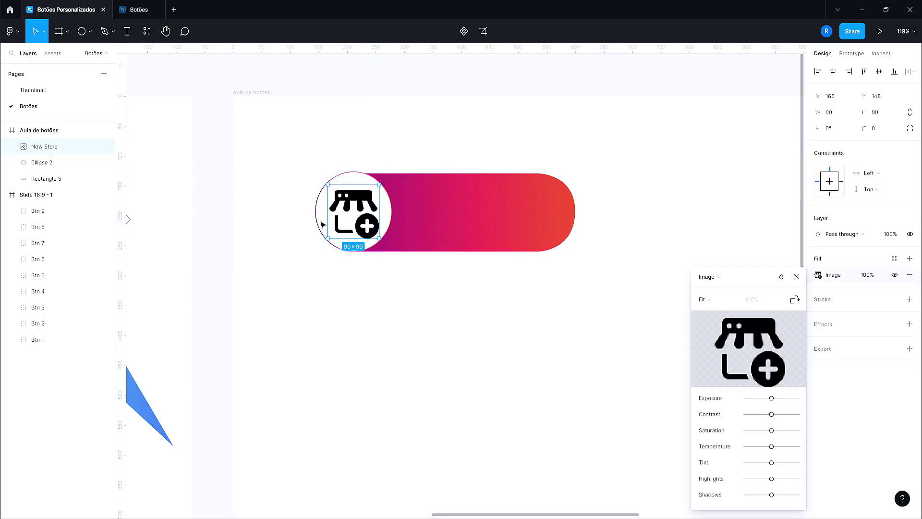
pyautogui.click(369, 244)
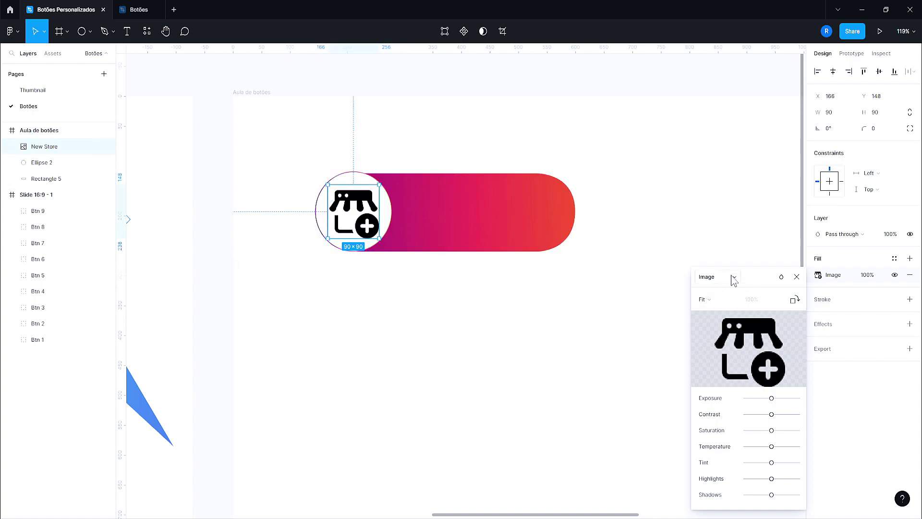
pyautogui.click(292, 142)
pyautogui.click(147, 32)
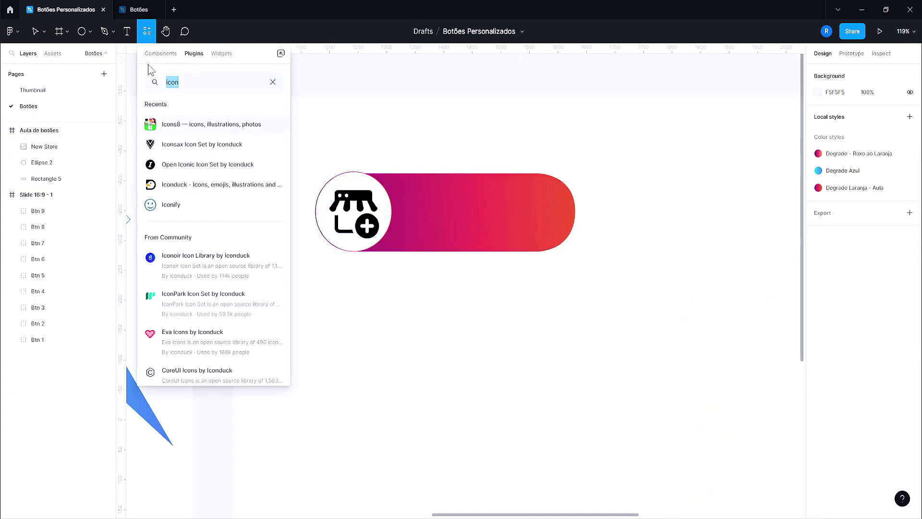
# Step: Run the Iconduck plugin, search 'shop' and drop an outlined shopping-cart icon onto the canvas
pyautogui.click(275, 82)
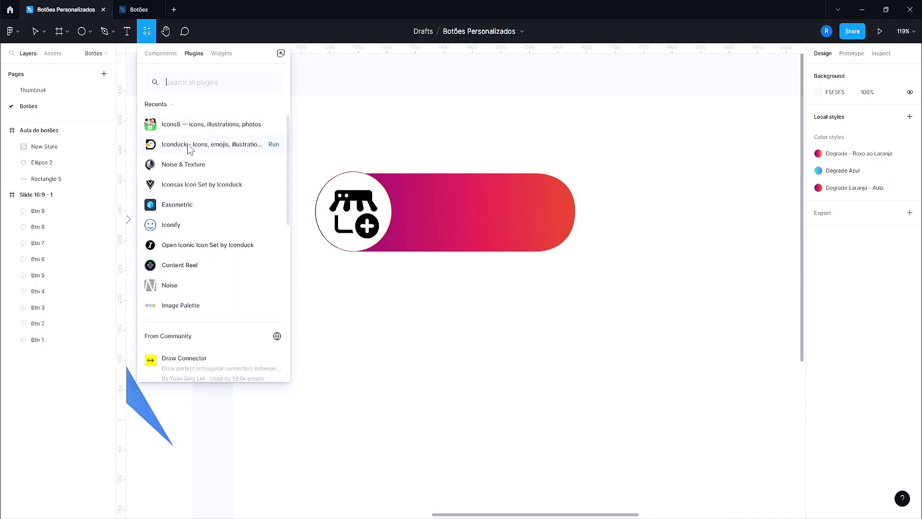
pyautogui.click(272, 145)
pyautogui.moveTo(661, 73); pyautogui.dragTo(564, 105)
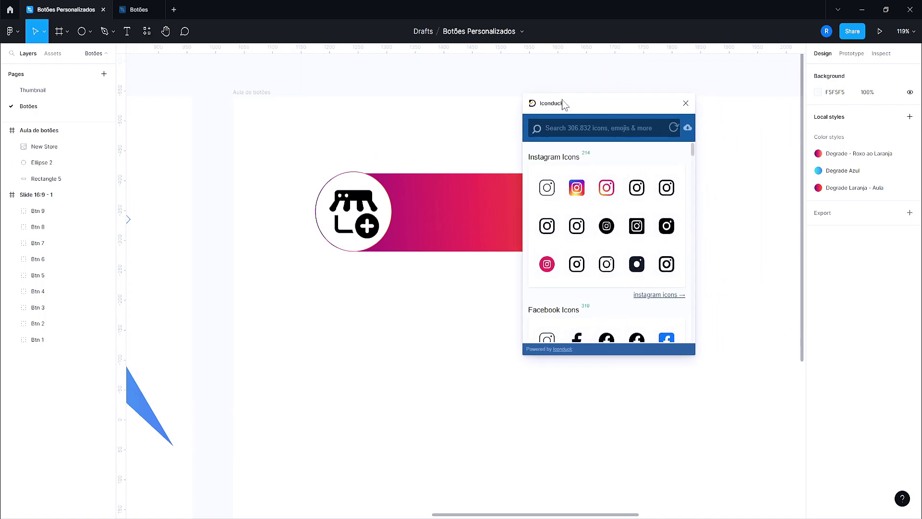
pyautogui.write('shop')
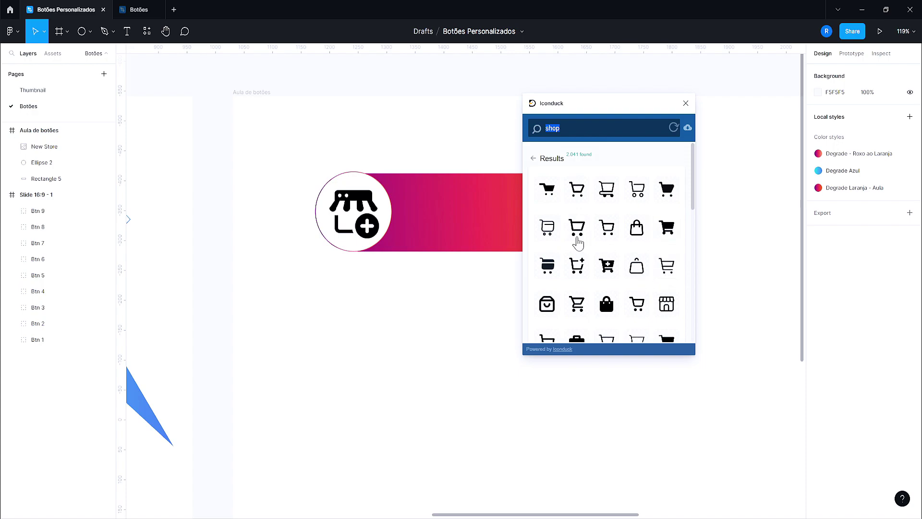
pyautogui.moveTo(547, 227)
pyautogui.mouseDown()
pyautogui.moveTo(396, 311)
pyautogui.moveTo(414, 323)
pyautogui.mouseUp()
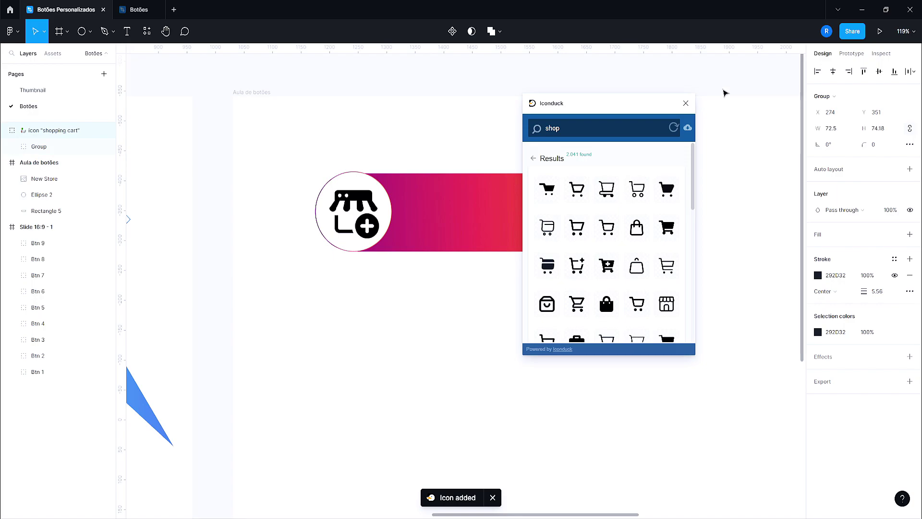
# Step: Move the 72.5 × 74.18 cart icon into the Aula de botões frame below the button
pyautogui.click(686, 104)
pyautogui.click(665, 273)
pyautogui.keyDown('ctrl'); pyautogui.scroll(-3, 674, 267); pyautogui.keyUp('ctrl')
pyautogui.keyDown('ctrl'); pyautogui.scroll(-2, 439, 177); pyautogui.keyUp('ctrl')
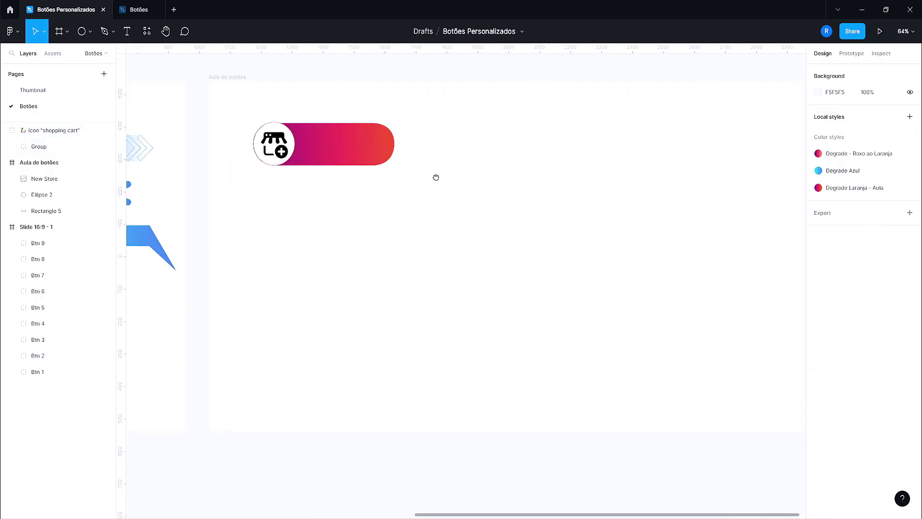
pyautogui.keyDown('ctrl'); pyautogui.scroll(-3, 492, 239); pyautogui.keyUp('ctrl')
pyautogui.keyDown('ctrl'); pyautogui.scroll(-1, 441, 284); pyautogui.keyUp('ctrl')
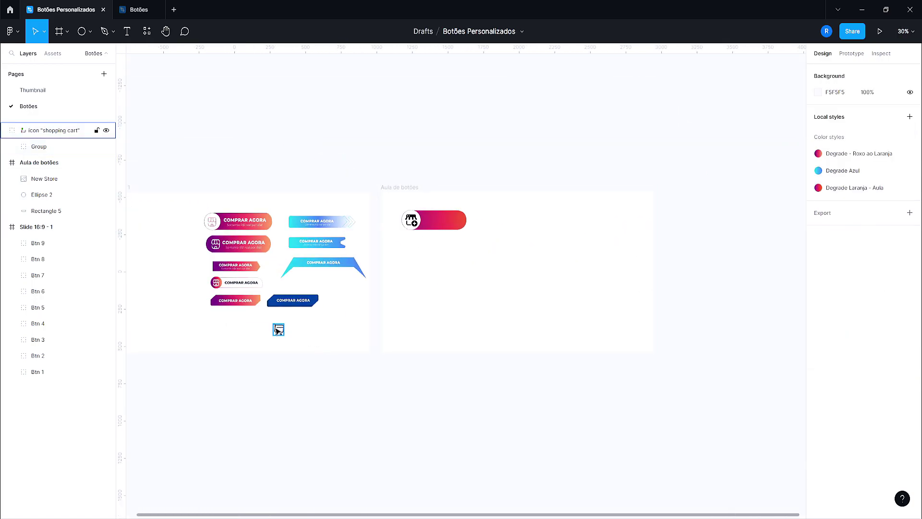
pyautogui.moveTo(279, 329); pyautogui.dragTo(421, 246)
pyautogui.click(430, 218)
pyautogui.keyDown('ctrl'); pyautogui.scroll(2, 430, 218); pyautogui.keyUp('ctrl')
pyautogui.keyDown('ctrl'); pyautogui.scroll(2, 477, 366); pyautogui.keyUp('ctrl')
pyautogui.keyDown('ctrl'); pyautogui.scroll(1, 436, 312); pyautogui.keyUp('ctrl')
pyautogui.click(407, 295)
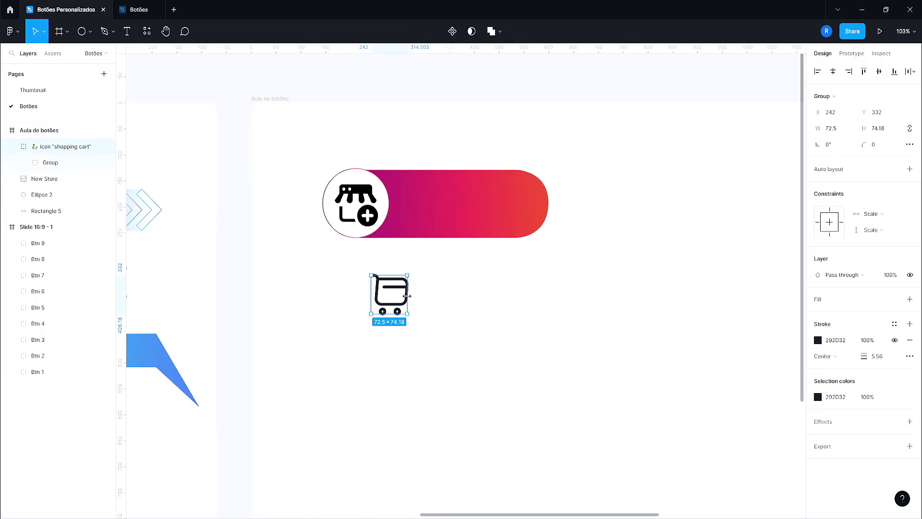
pyautogui.doubleClick(403, 308)
pyautogui.scroll(2, 403, 301)
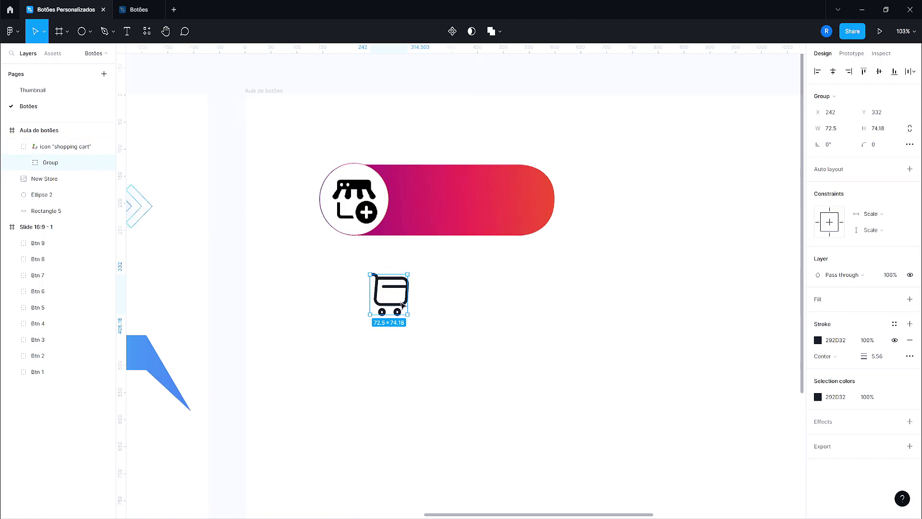
pyautogui.scroll(3, 384, 312)
pyautogui.scroll(3, 370, 327)
pyautogui.doubleClick(366, 330)
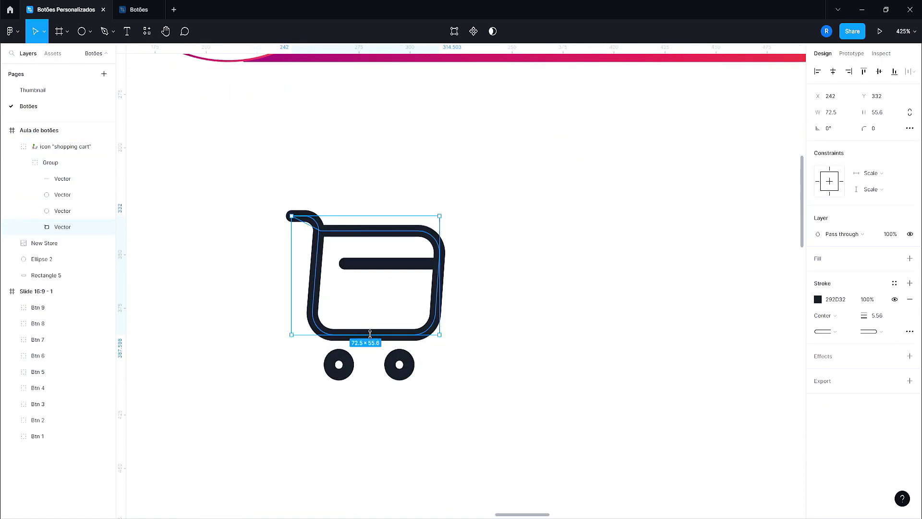
pyautogui.doubleClick(353, 337)
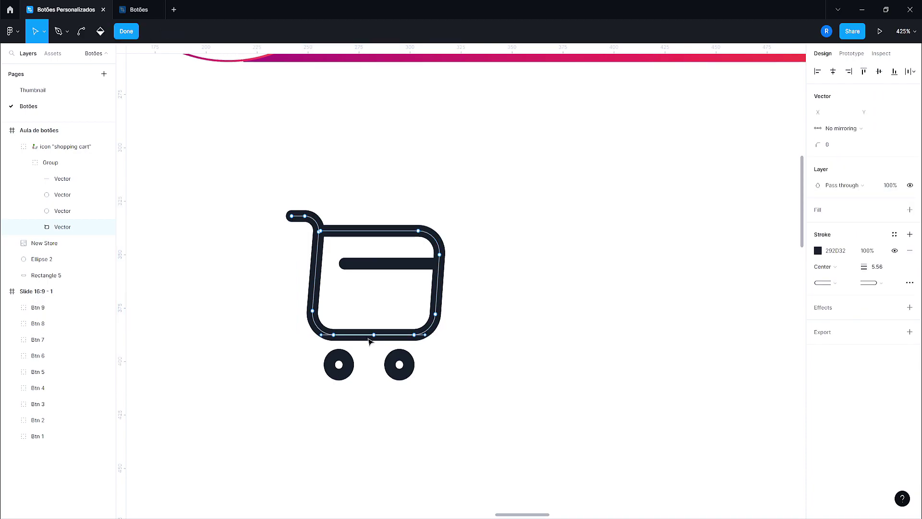
pyautogui.moveTo(374, 334)
pyautogui.mouseDown()
pyautogui.moveTo(378, 289)
pyautogui.moveTo(377, 334)
pyautogui.mouseUp()
pyautogui.press('Delete')
pyautogui.click(481, 355)
pyautogui.press('Escape')
pyautogui.click(535, 304)
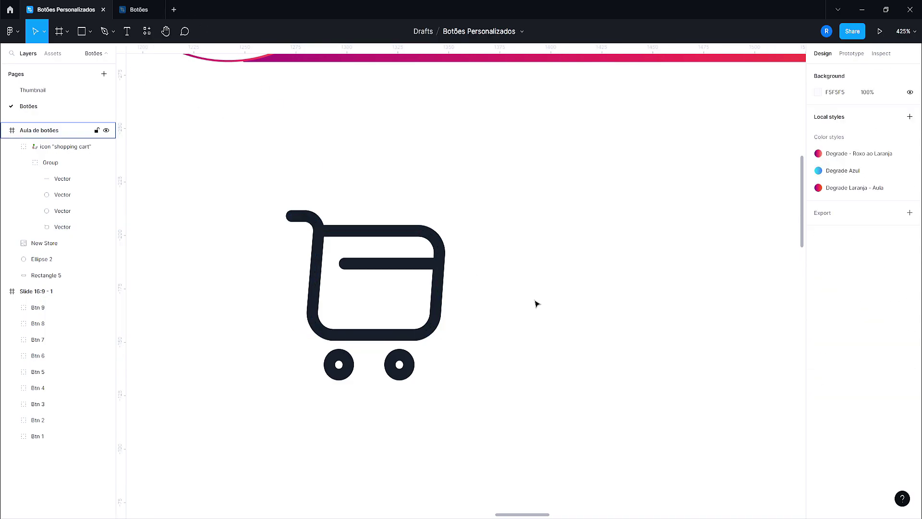
pyautogui.scroll(-2, 535, 304)
pyautogui.scroll(3, 523, 359)
pyautogui.scroll(-3, 523, 358)
pyautogui.click(377, 274)
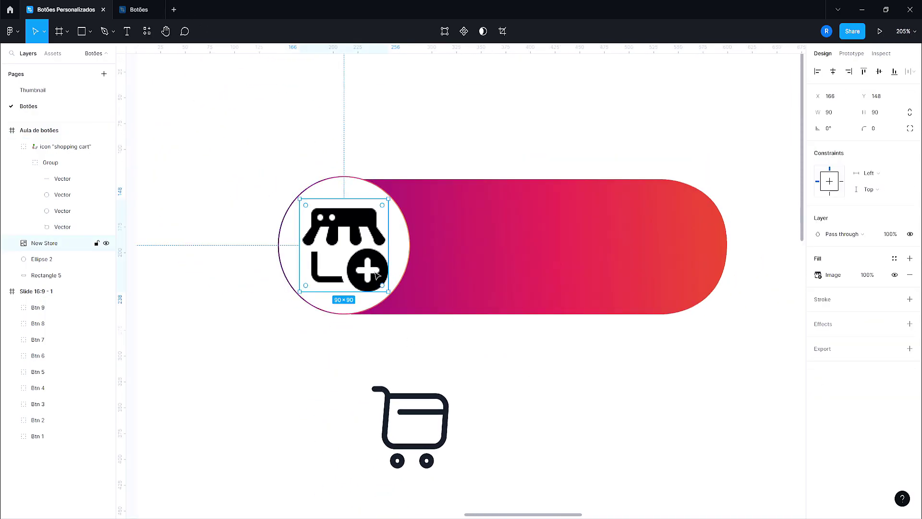
# Step: Delete the New Store icon and move the shopping cart into the white circle
pyautogui.press('Delete')
pyautogui.click(437, 422)
pyautogui.moveTo(438, 421)
pyautogui.mouseDown()
pyautogui.moveTo(385, 345)
pyautogui.moveTo(378, 264)
pyautogui.mouseUp()
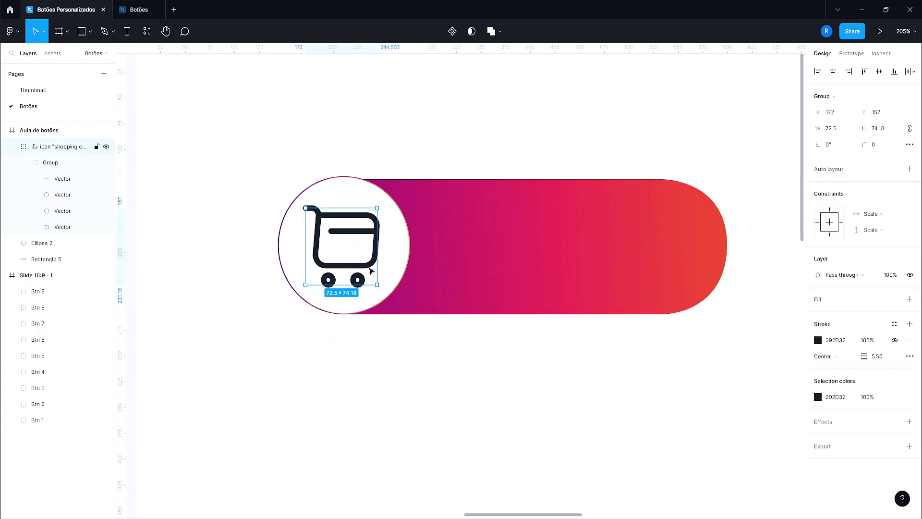
# Step: Shrink the cart to about 50 × 51.16 and nudge it up to centre it in the circle
pyautogui.moveTo(371, 275)
pyautogui.mouseDown()
pyautogui.moveTo(348, 247)
pyautogui.moveTo(358, 259)
pyautogui.mouseUp()
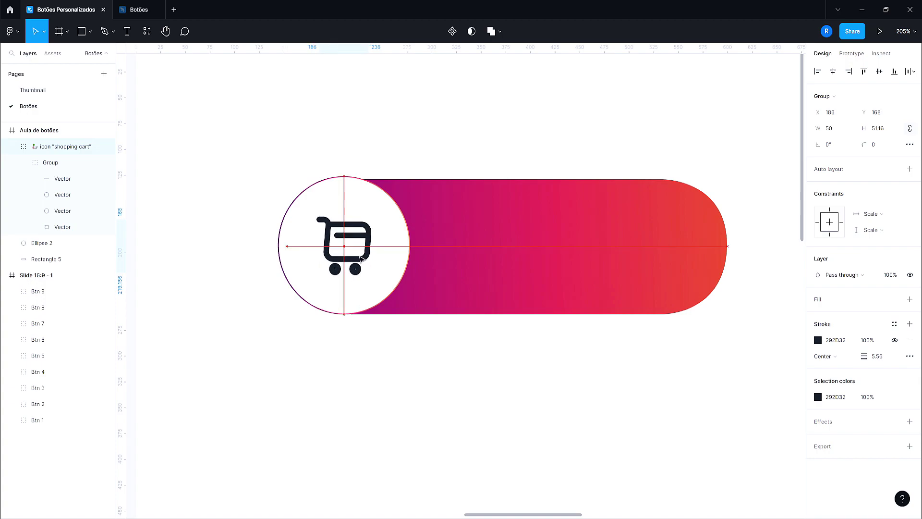
pyautogui.moveTo(358, 259); pyautogui.dragTo(362, 265)
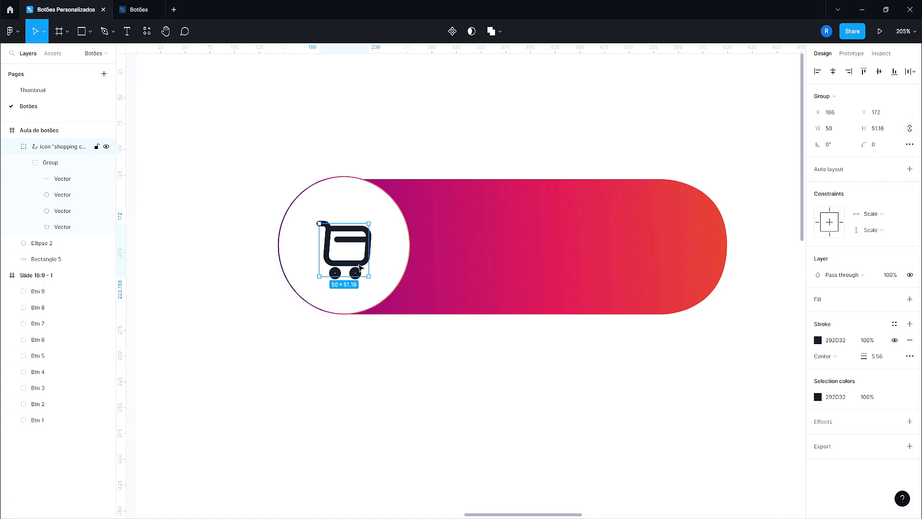
pyautogui.press('alt')
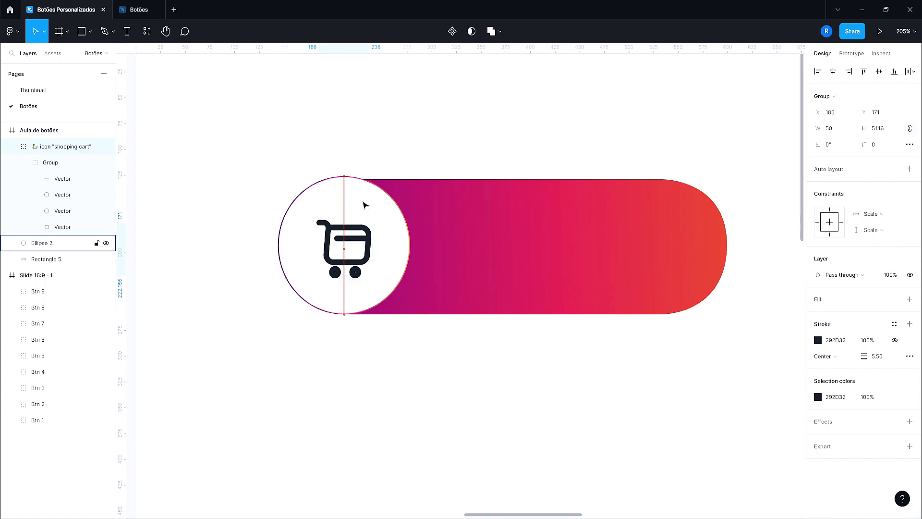
pyautogui.press('Up')
pyautogui.press('Up')
pyautogui.press('Up')
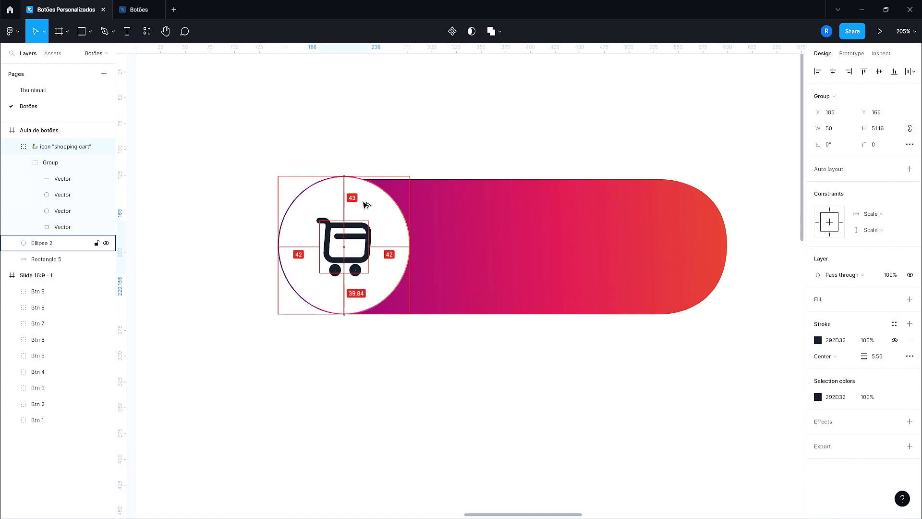
pyautogui.press('Up')
pyautogui.press('Up')
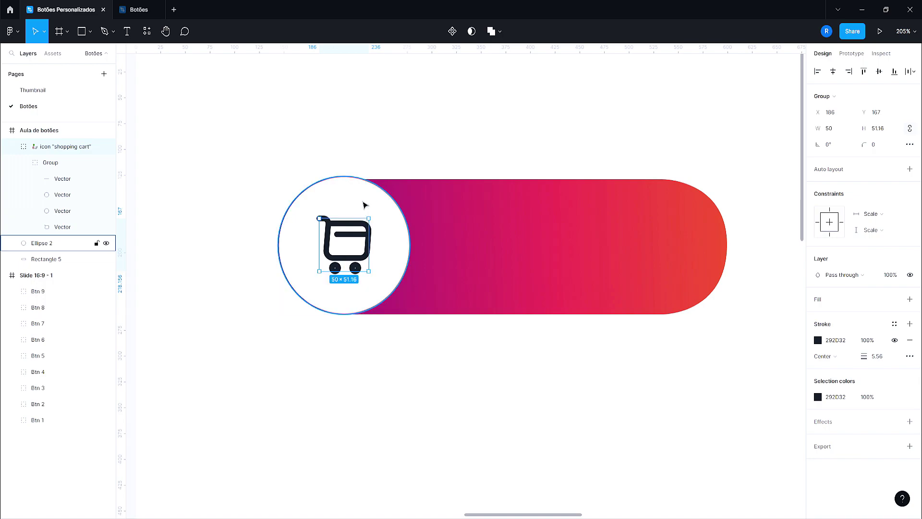
pyautogui.click(319, 434)
pyautogui.scroll(-3, 372, 399)
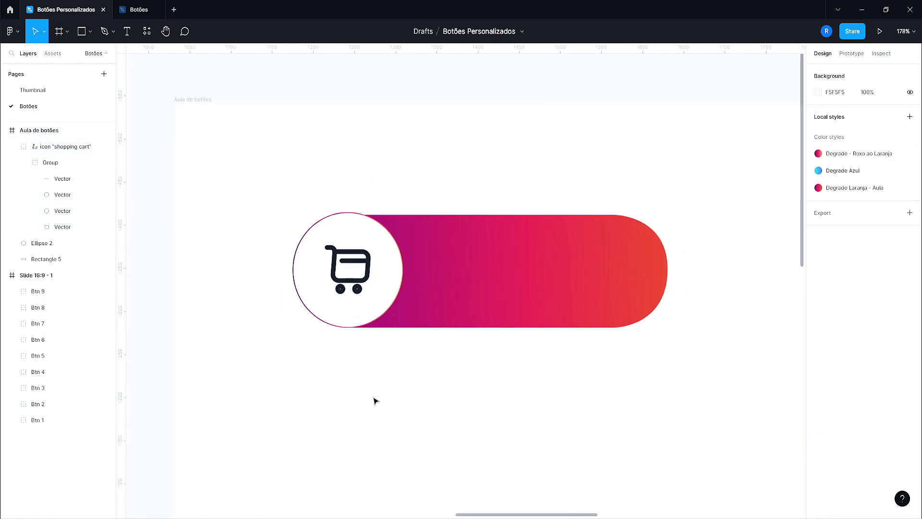
# Step: Try gradient and stroke changes on the cart outline, then undo back to the original gradient
pyautogui.click(366, 292)
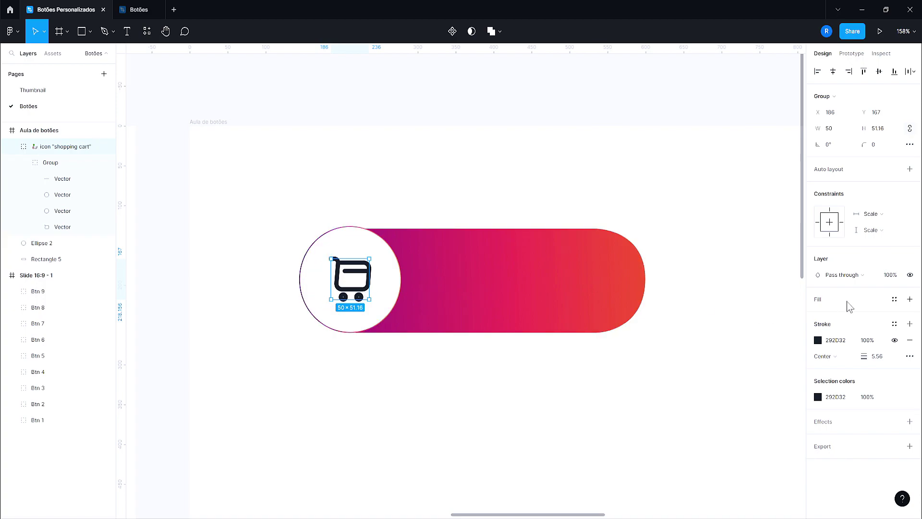
pyautogui.click(896, 325)
pyautogui.click(826, 380)
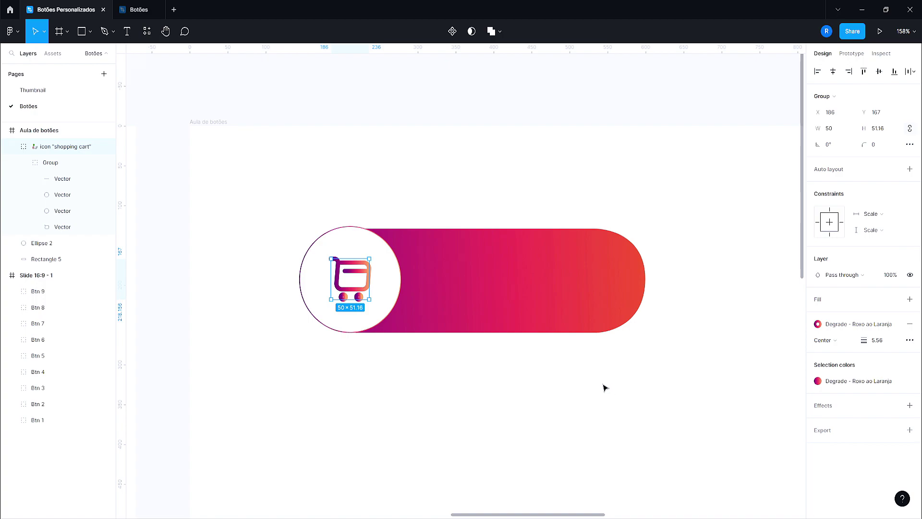
pyautogui.moveTo(857, 298)
pyautogui.click(895, 324)
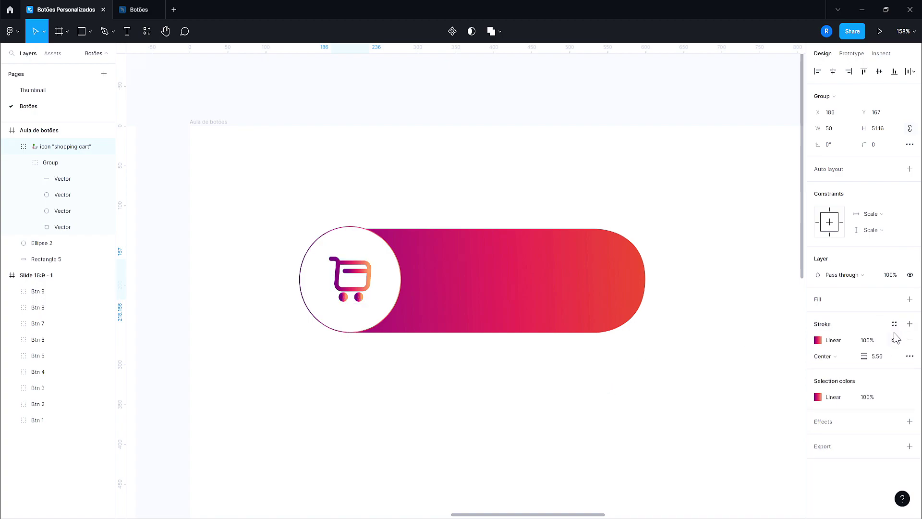
pyautogui.click(818, 340)
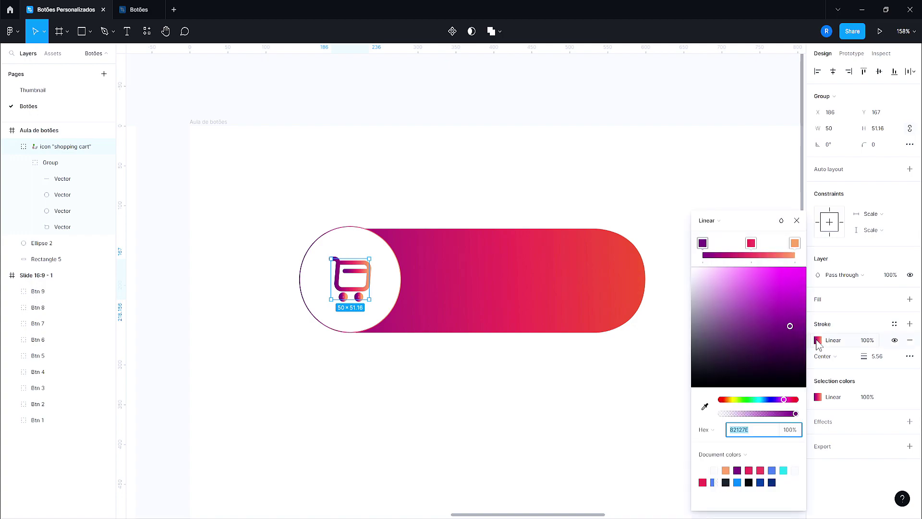
pyautogui.moveTo(751, 243)
pyautogui.mouseDown()
pyautogui.moveTo(777, 244)
pyautogui.moveTo(752, 244)
pyautogui.mouseUp()
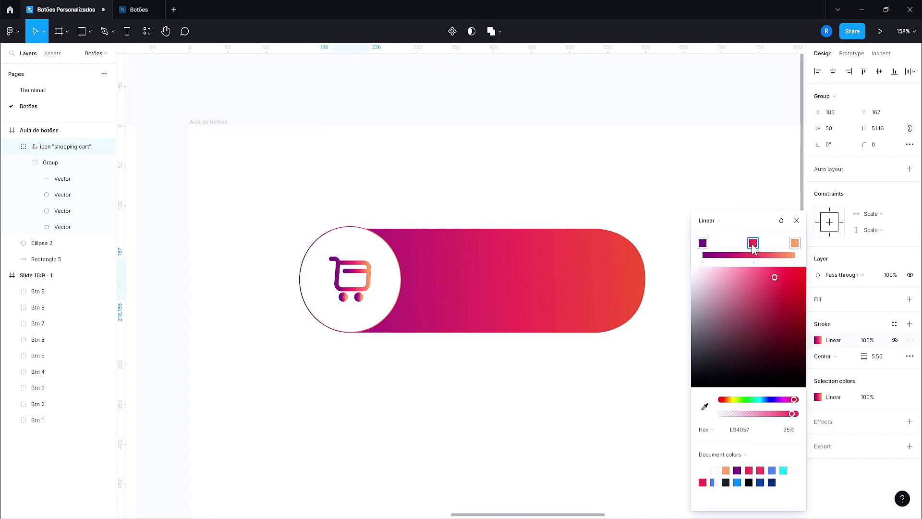
pyautogui.click(794, 243)
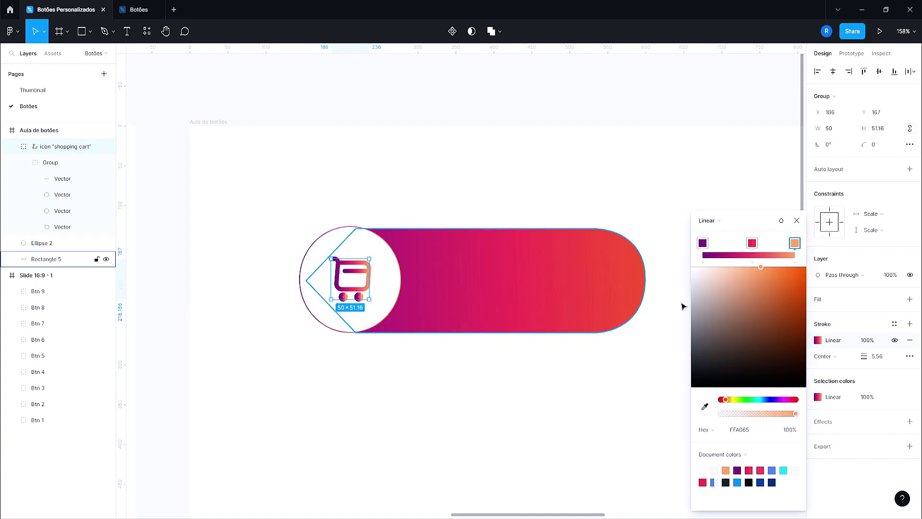
pyautogui.click(909, 341)
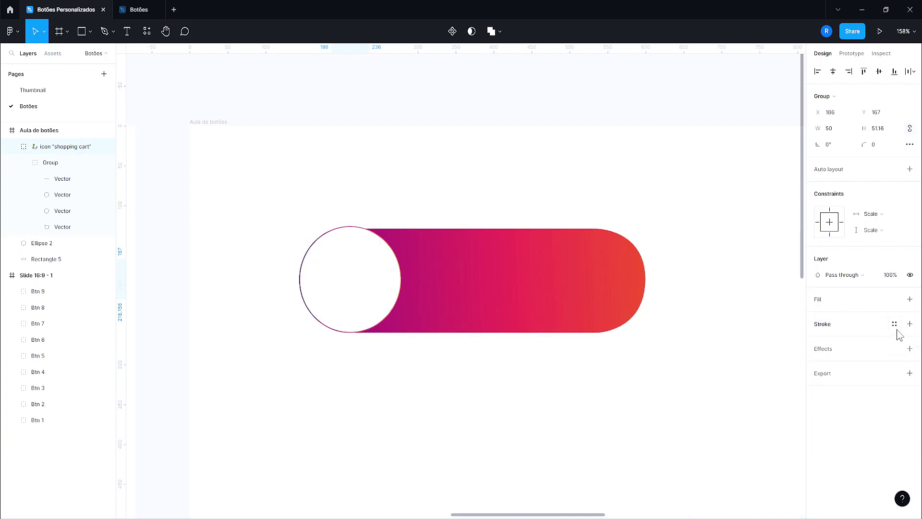
pyautogui.click(910, 323)
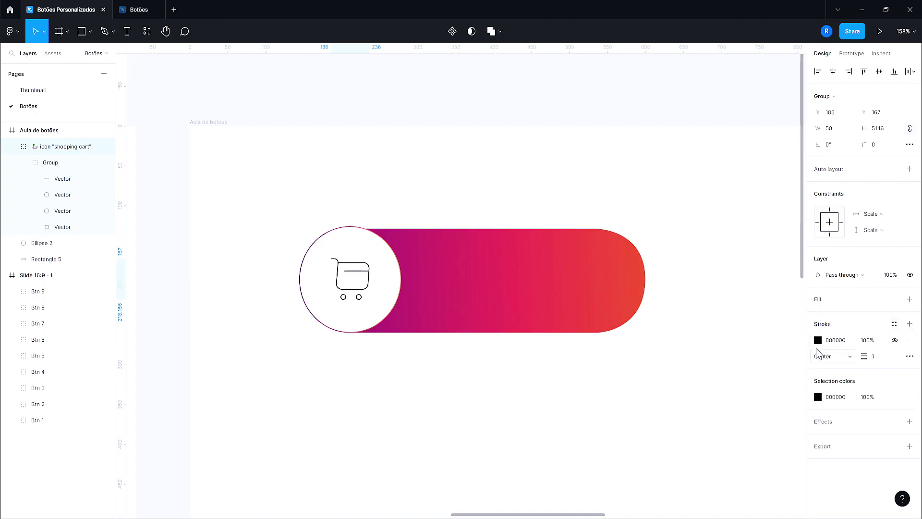
pyautogui.click(817, 340)
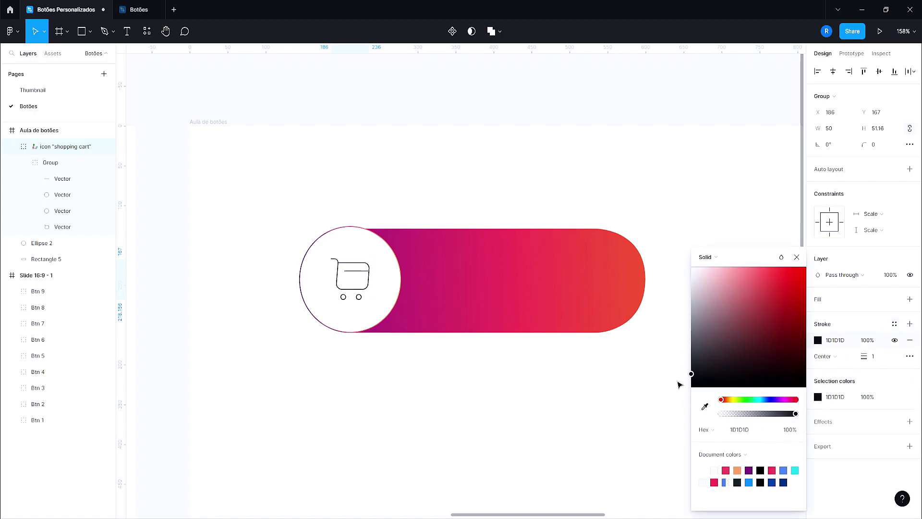
pyautogui.click(496, 426)
pyautogui.hotkey('ctrl', 'z')
pyautogui.hotkey('ctrl', 'z')
pyautogui.hotkey('ctrl', 'z')
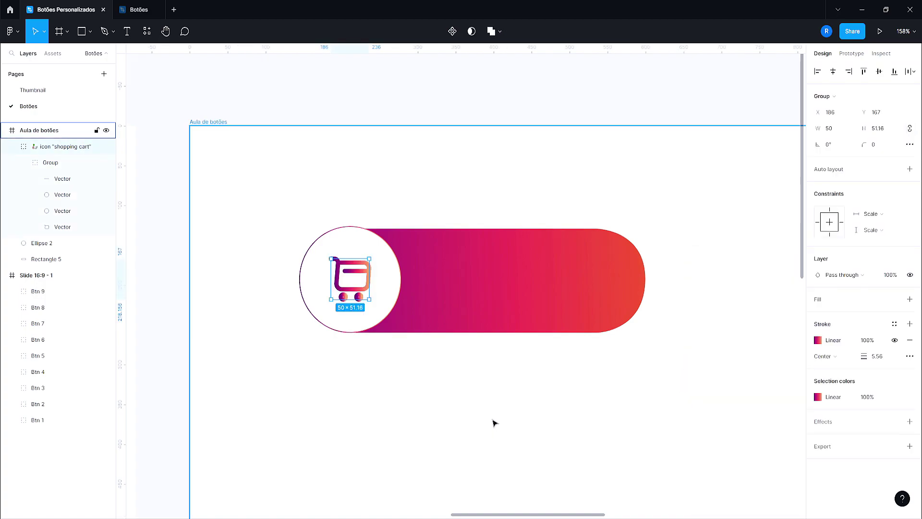
# Step: Give the cart icon a solid, opaque dark navy #292E49 outline
pyautogui.click(909, 323)
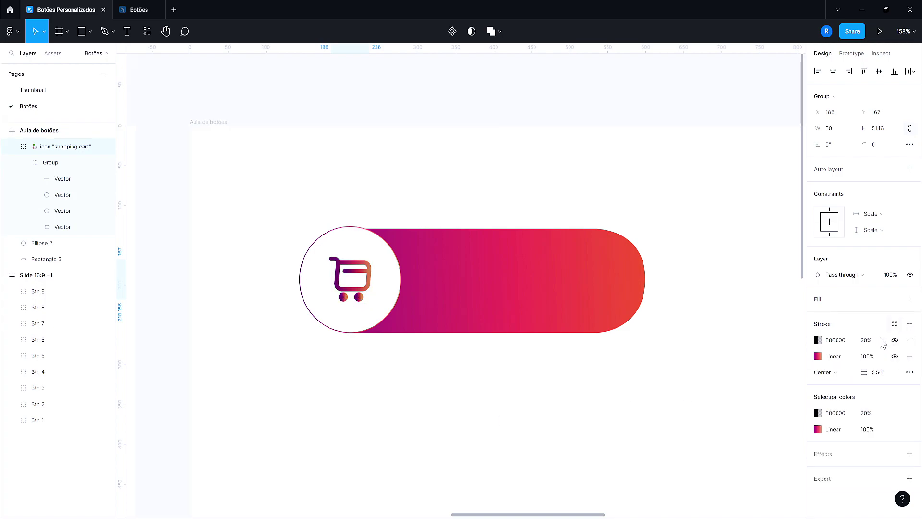
pyautogui.click(817, 340)
pyautogui.click(729, 372)
pyautogui.moveTo(764, 399); pyautogui.dragTo(797, 413)
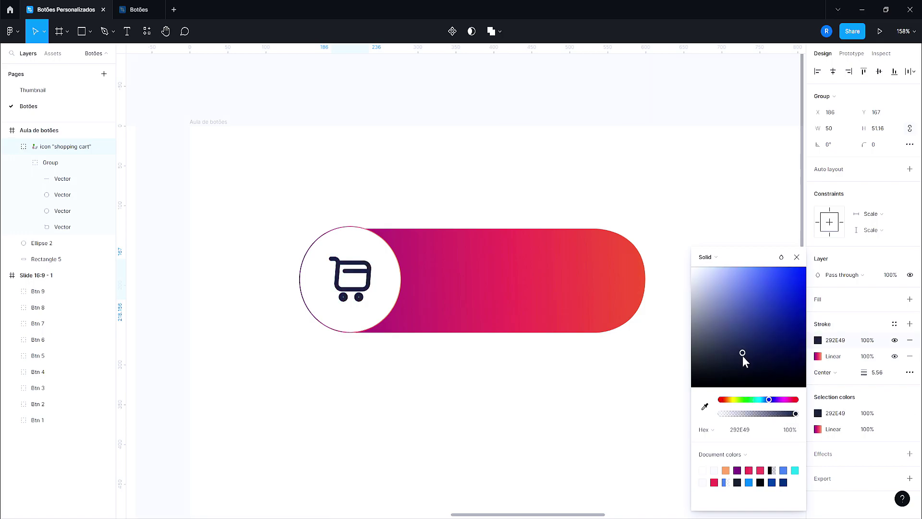
pyautogui.click(770, 384)
pyautogui.click(68, 146)
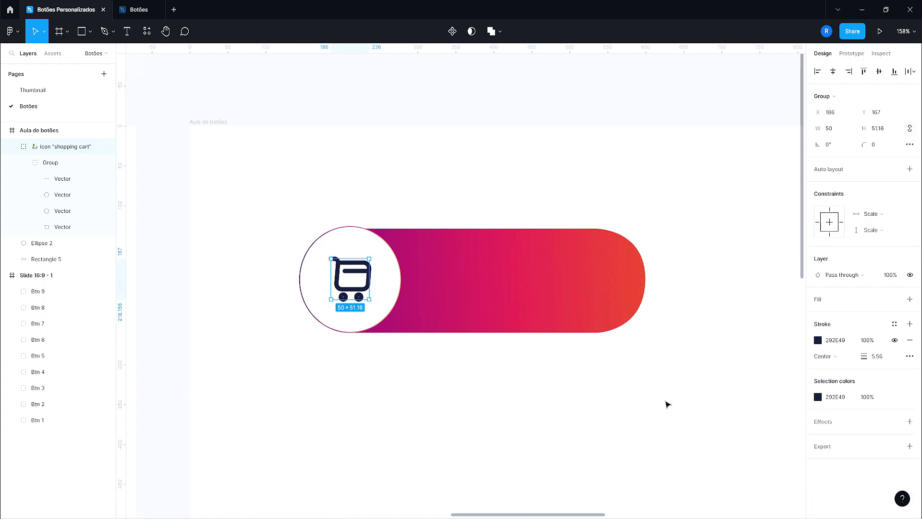
pyautogui.click(631, 405)
pyautogui.scroll(-3, 632, 406)
pyautogui.moveTo(576, 384); pyautogui.dragTo(487, 369)
# Step: Add a placeholder text box 'dasdads' on the pill's upper half
pyautogui.click(349, 311)
pyautogui.click(349, 311)
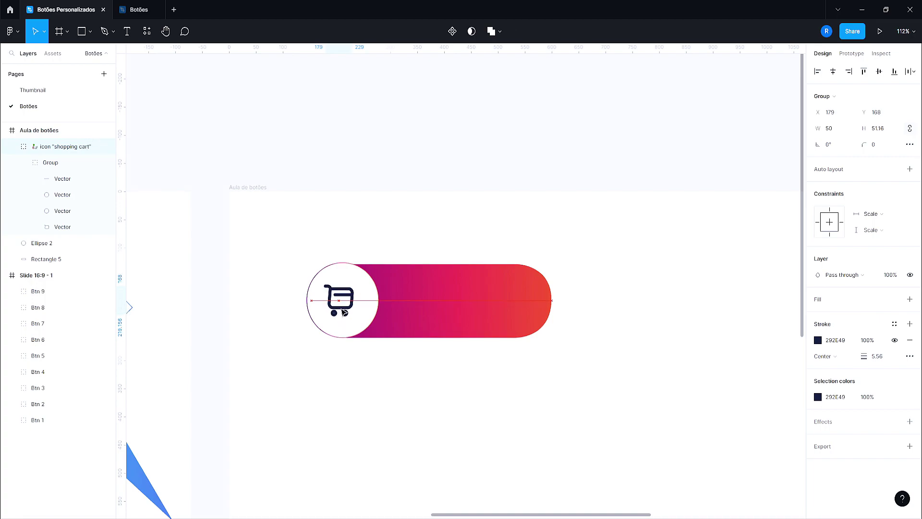
pyautogui.click(478, 398)
pyautogui.scroll(2, 521, 375)
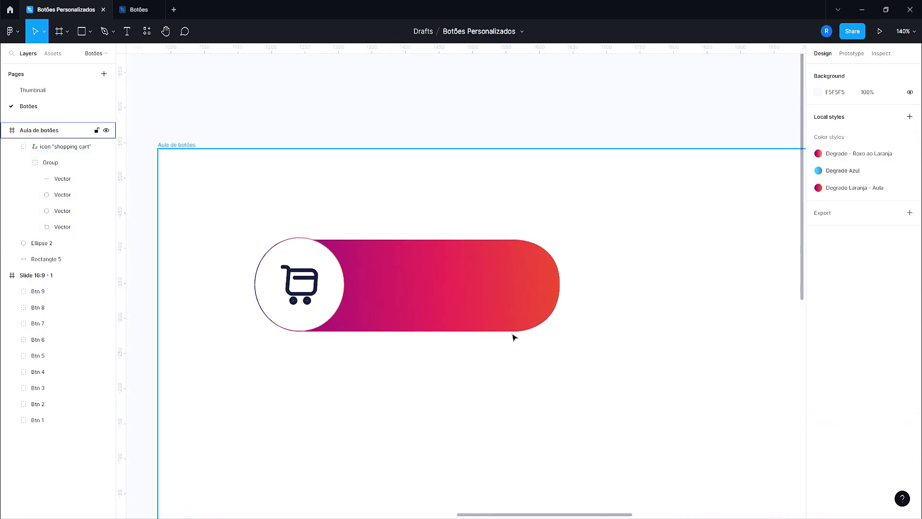
pyautogui.scroll(1, 513, 338)
pyautogui.scroll(1, 381, 268)
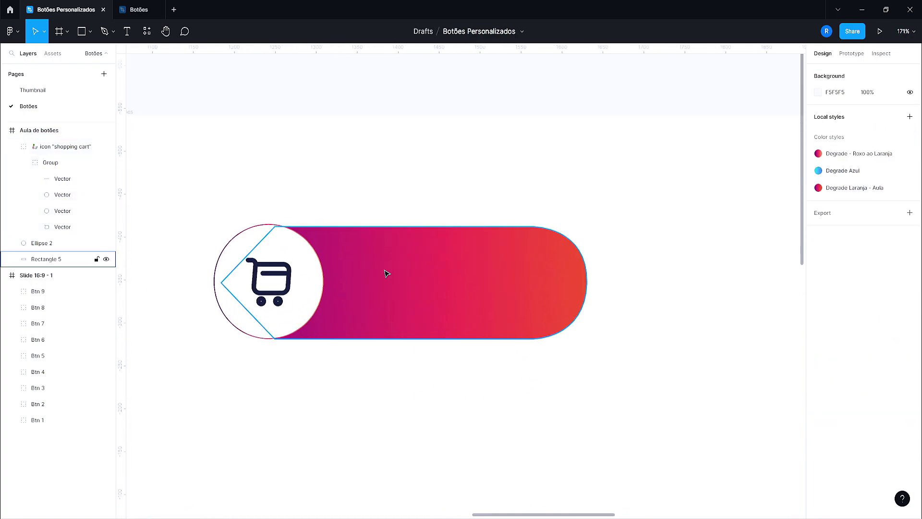
pyautogui.press('t')
pyautogui.click(370, 273)
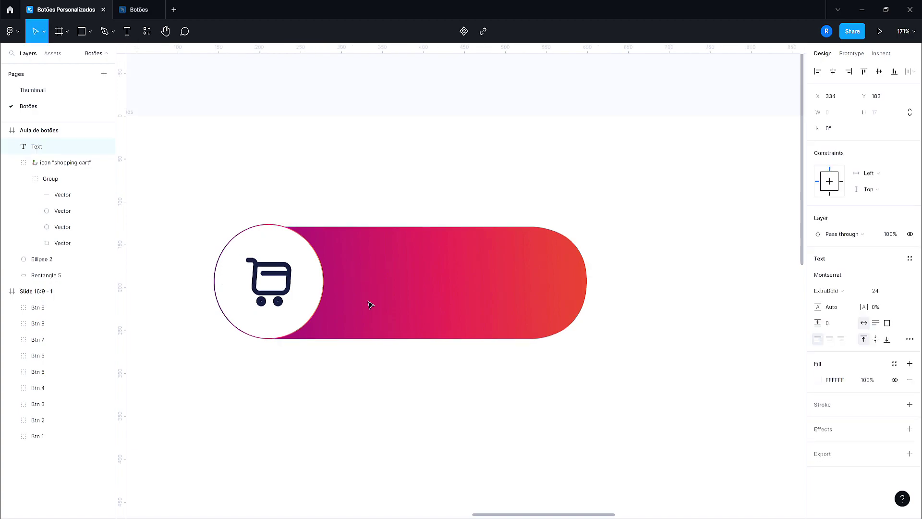
pyautogui.click(470, 403)
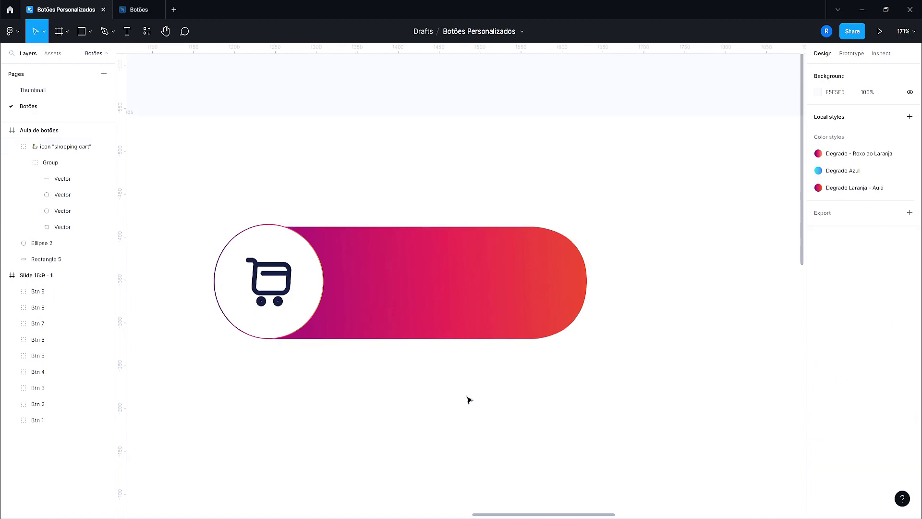
pyautogui.click(127, 34)
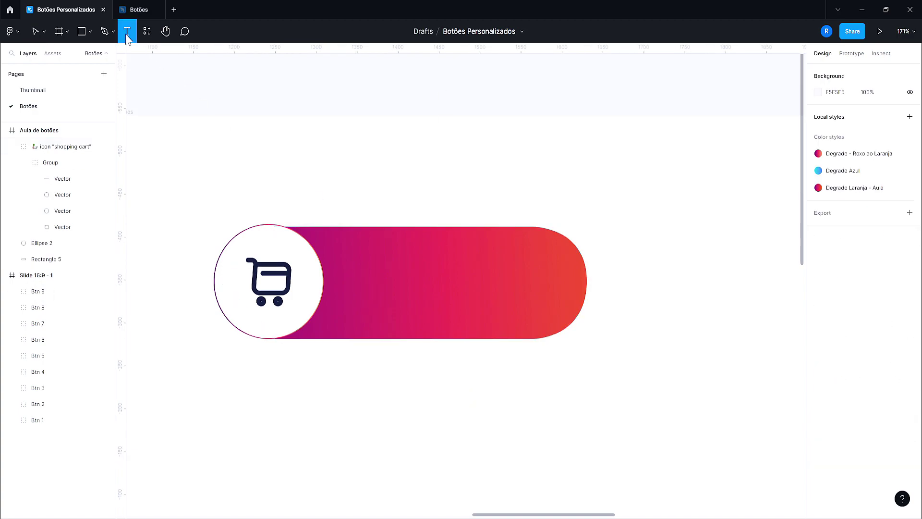
pyautogui.click(378, 260)
pyautogui.write('dasda')
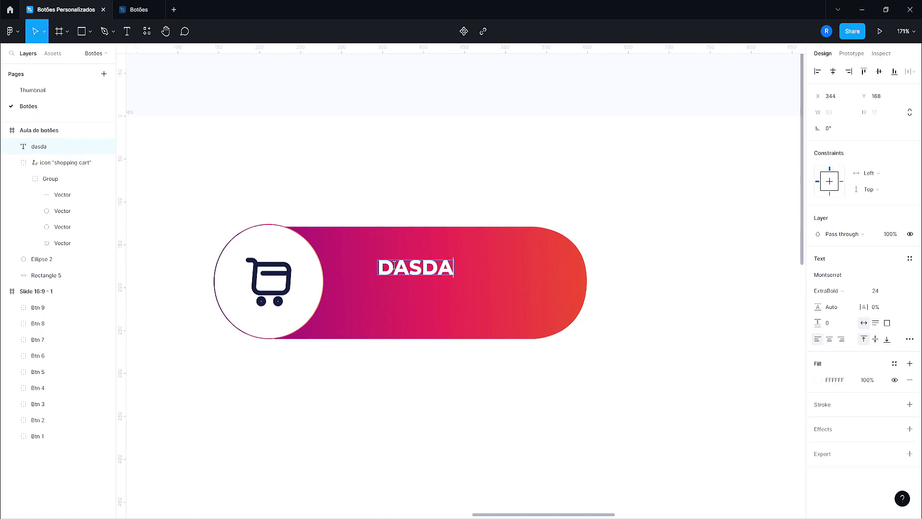
pyautogui.write('ds')
pyautogui.press('Escape')
pyautogui.press('Escape')
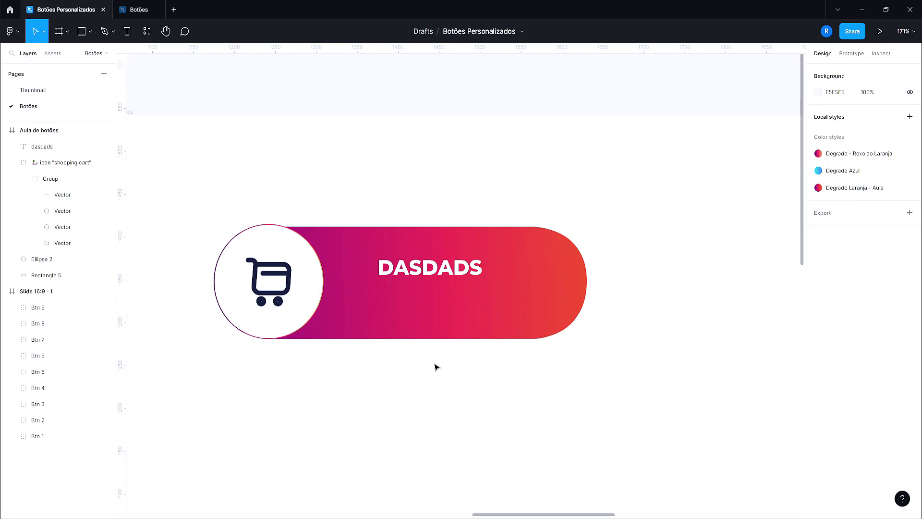
# Step: Add a second placeholder text 'dasdas' below the first, then delete it
pyautogui.press('t')
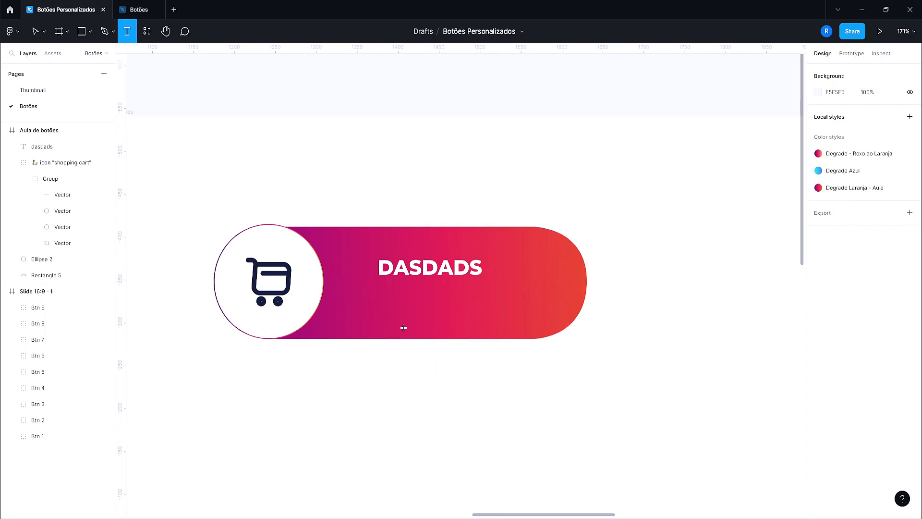
pyautogui.click(392, 299)
pyautogui.write('dasdas')
pyautogui.press('Escape')
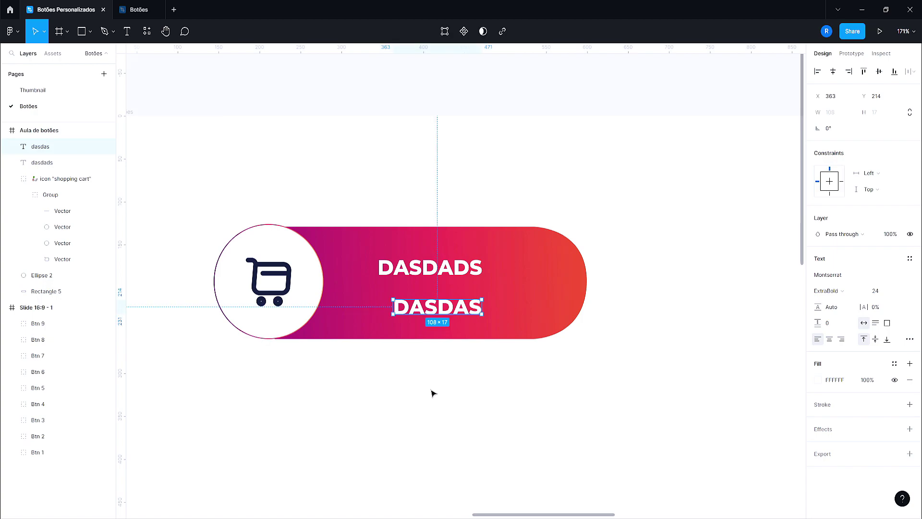
pyautogui.press('Escape')
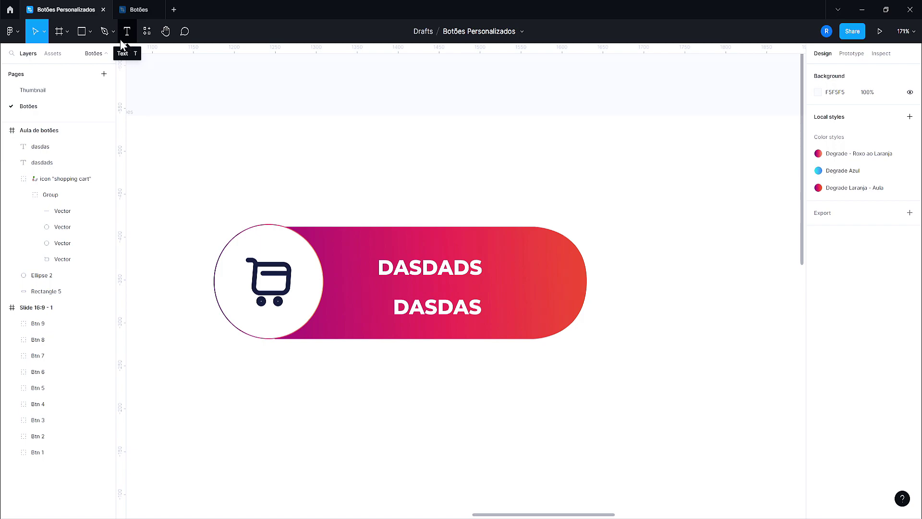
pyautogui.click(89, 30)
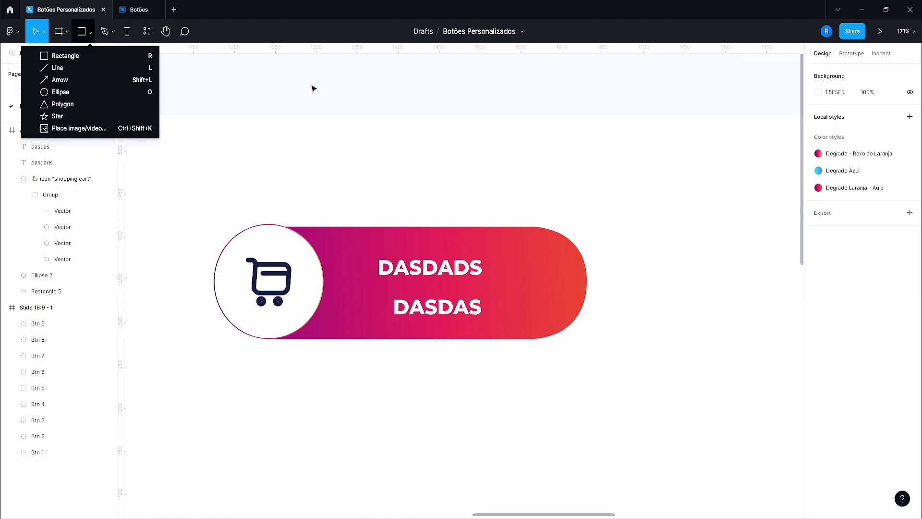
pyautogui.click(392, 95)
pyautogui.click(443, 278)
pyautogui.click(437, 308)
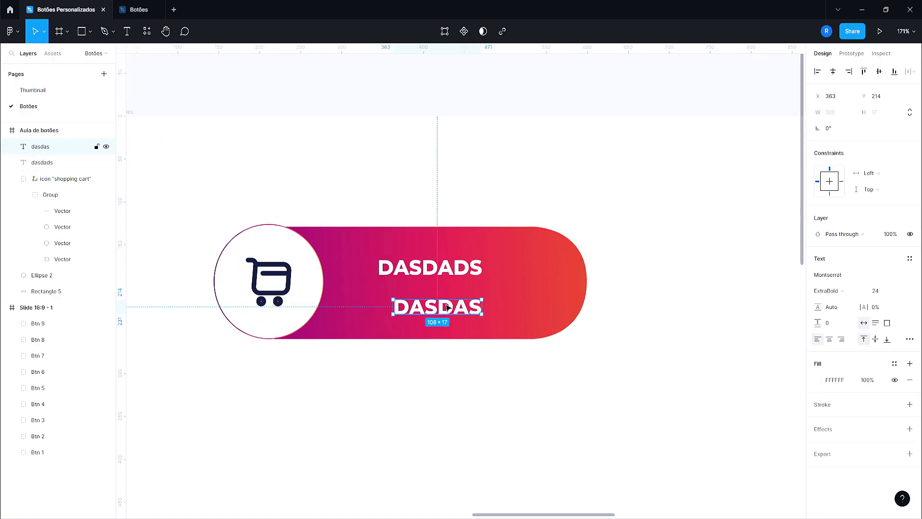
pyautogui.press('Delete')
# Step: Change the remaining placeholder to 'COMPRAR AGORA', fixing the misplaced space
pyautogui.doubleClick(439, 267)
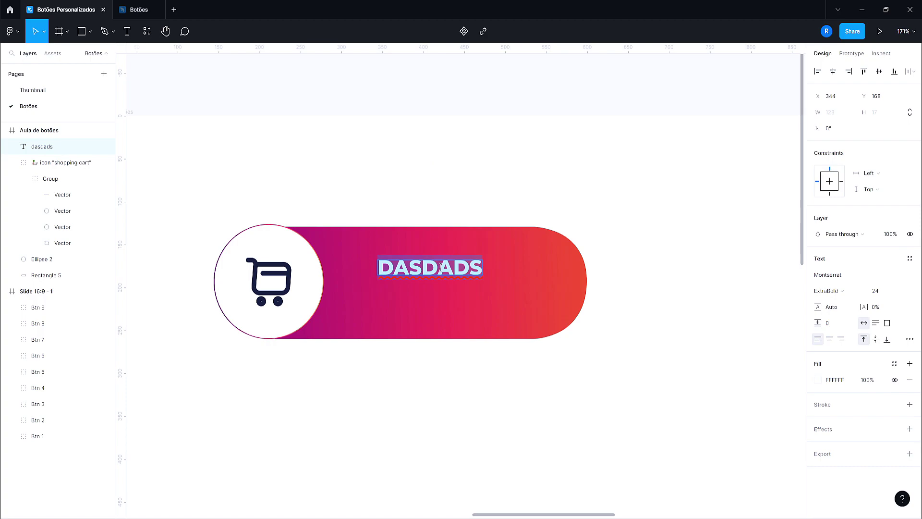
pyautogui.write('COMPRARA GORA')
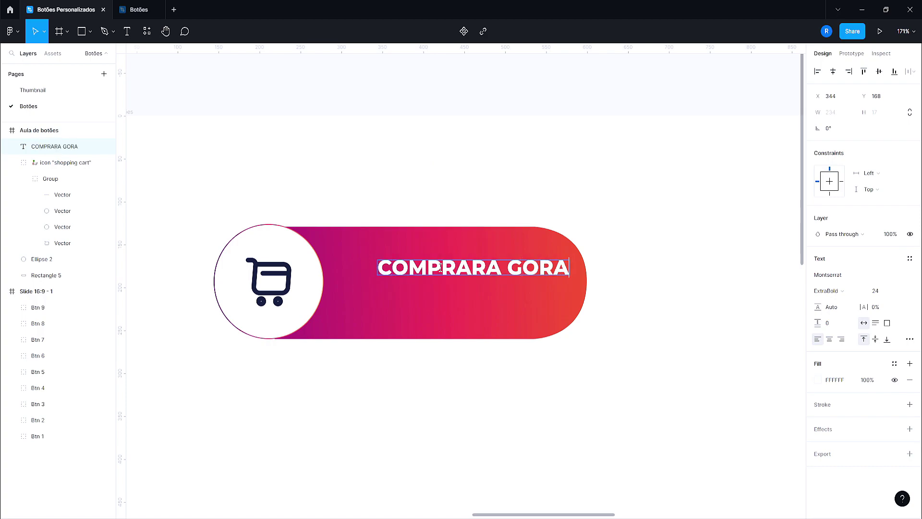
pyautogui.click(485, 265)
pyautogui.press('Delete')
pyautogui.press('Right')
pyautogui.write('A')
pyautogui.press('Escape')
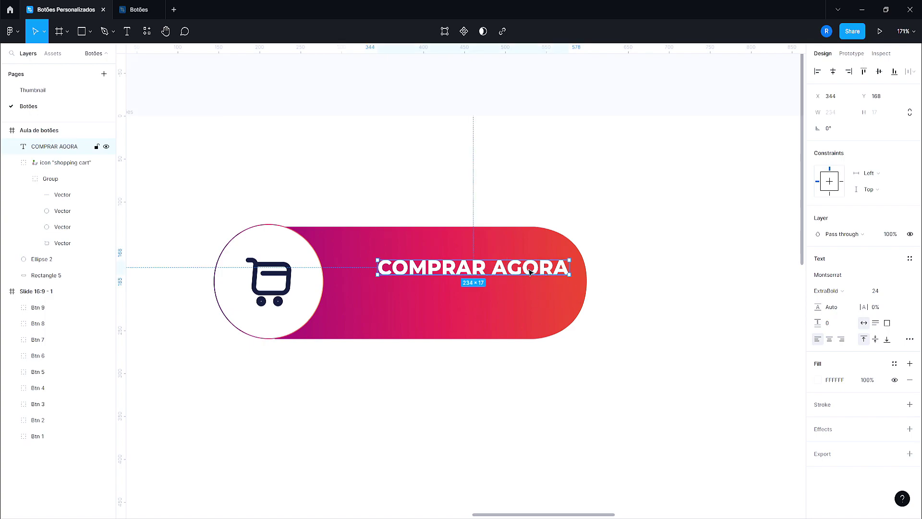
# Step: Centre COMPRAR AGORA beside the cart circle and place a duplicate just below it
pyautogui.moveTo(530, 272); pyautogui.dragTo(517, 279)
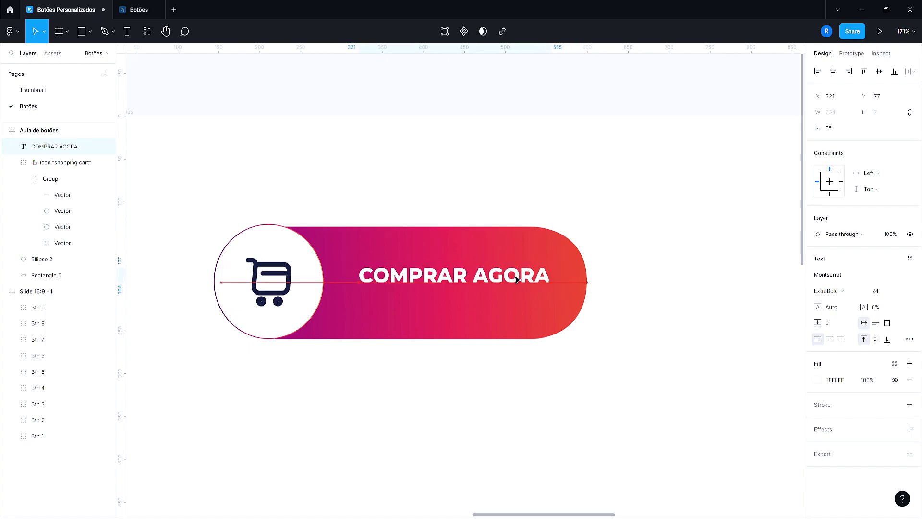
pyautogui.moveTo(517, 279); pyautogui.dragTo(515, 279)
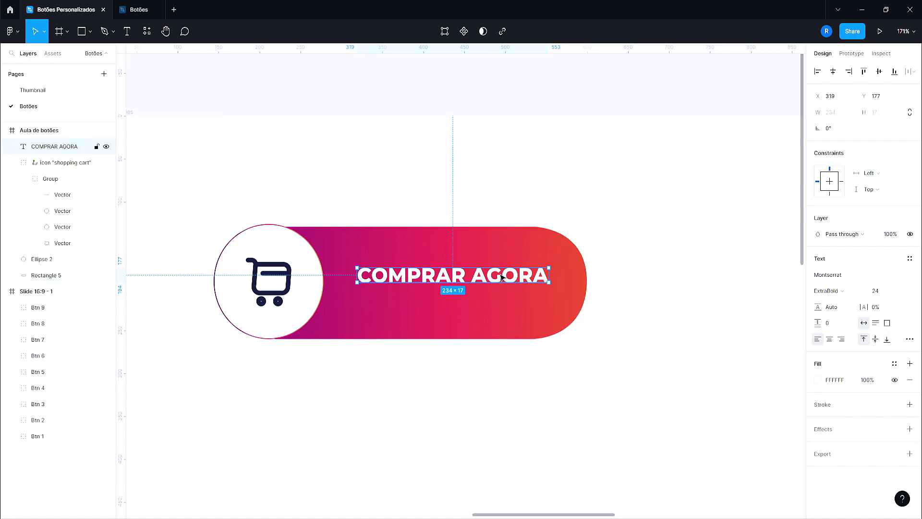
pyautogui.hotkey('ctrl', 'd')
pyautogui.moveTo(501, 277); pyautogui.dragTo(500, 306)
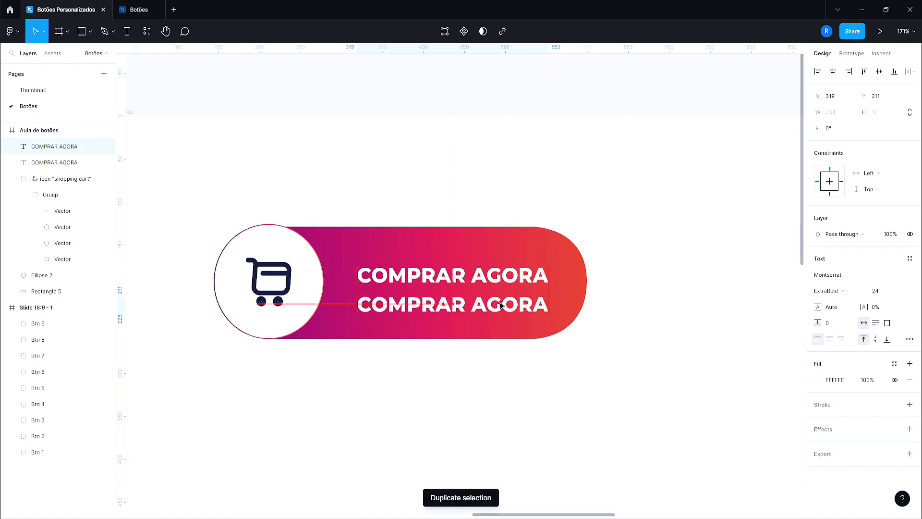
# Step: Change the duplicated label to 'MENOS DE R$1 POR DIA' and shift it left
pyautogui.doubleClick(491, 305)
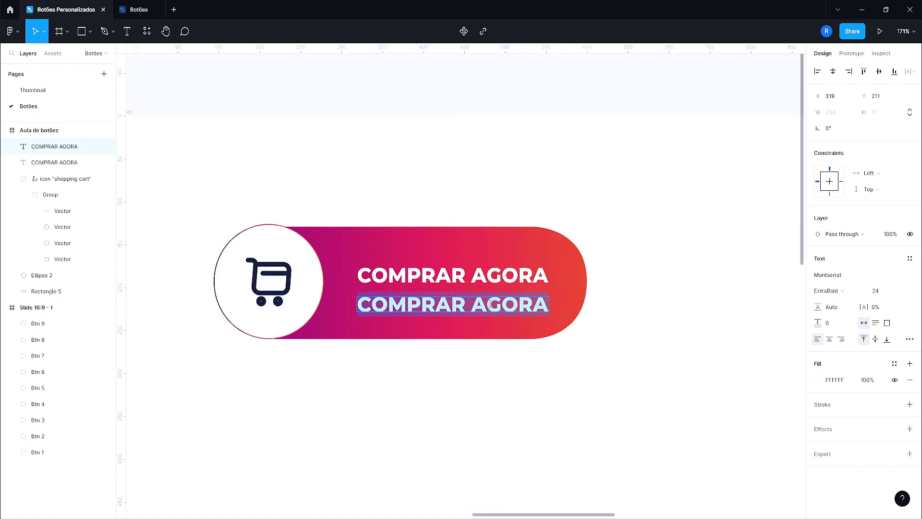
pyautogui.write('mENOS DE 1')
pyautogui.press('BackSpace')
pyautogui.write('r$1 POR DIA')
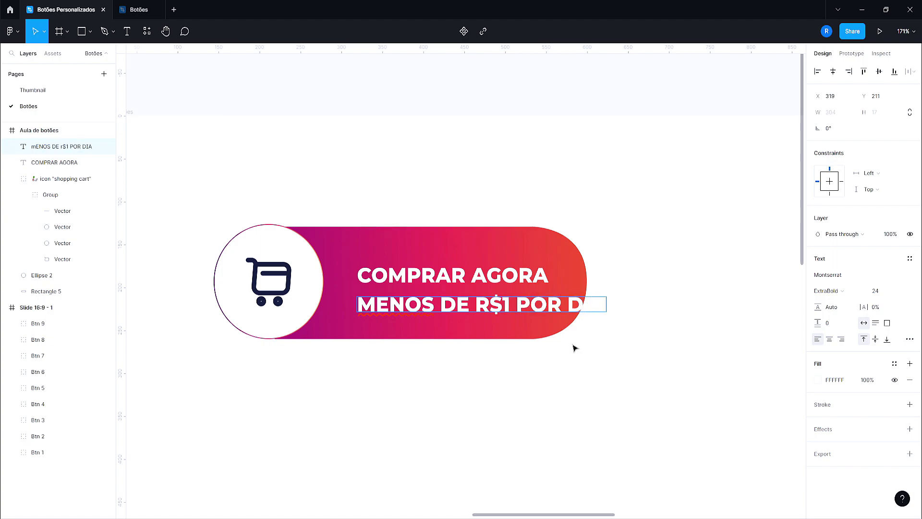
pyautogui.press('Escape')
pyautogui.moveTo(509, 305); pyautogui.dragTo(480, 306)
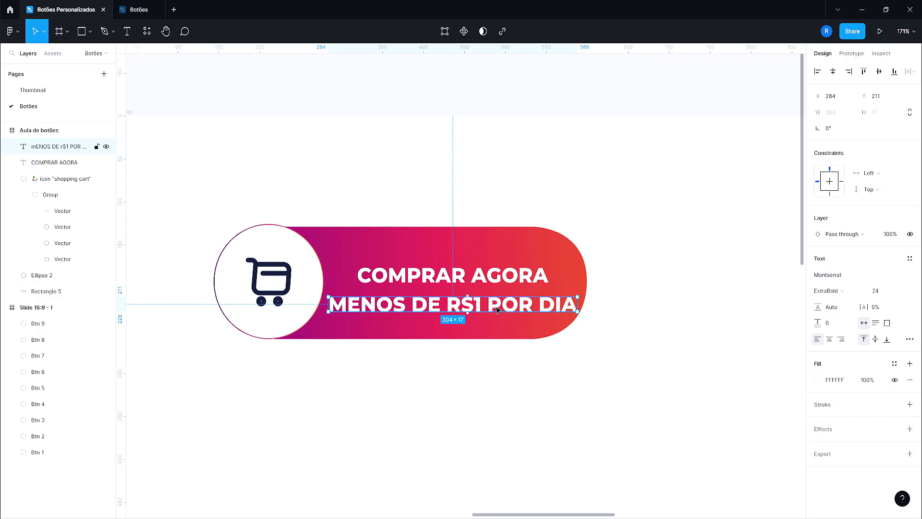
# Step: Set the subtitle font to Poppins Light
pyautogui.click(839, 273)
pyautogui.write('PoP')
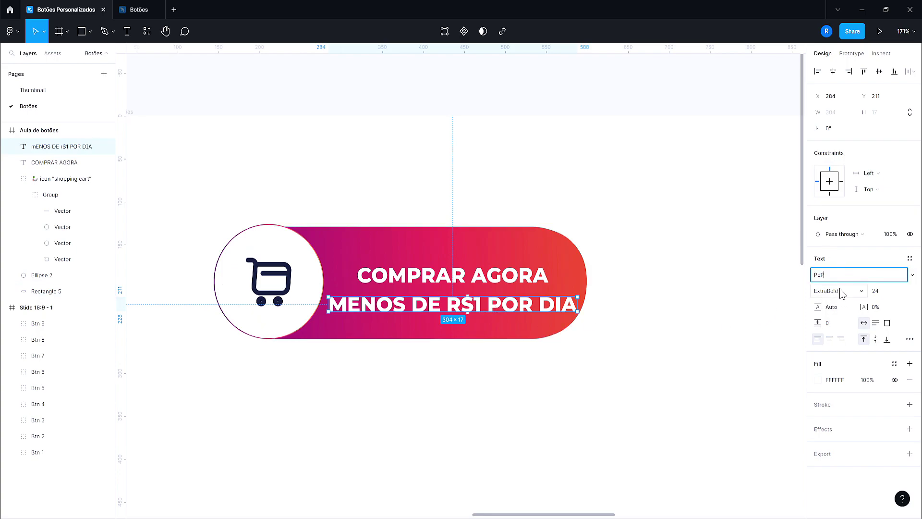
pyautogui.press('Return')
pyautogui.click(841, 291)
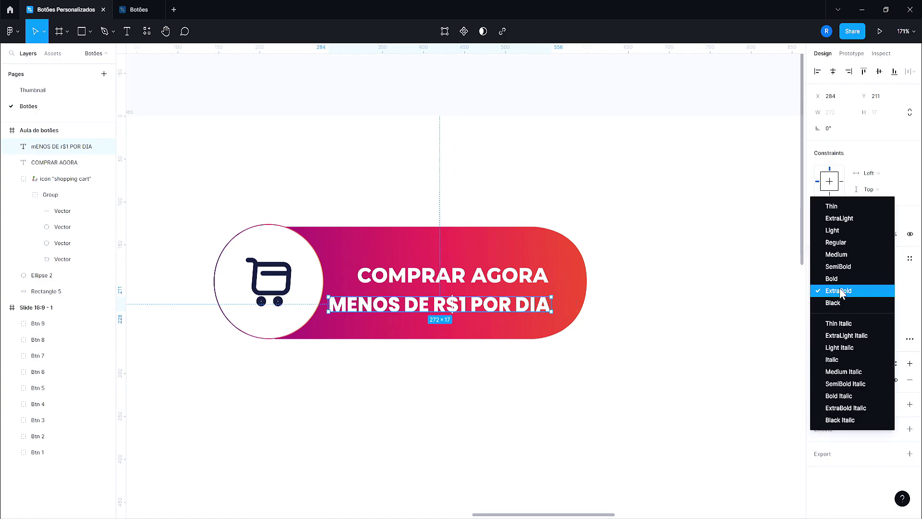
pyautogui.click(859, 234)
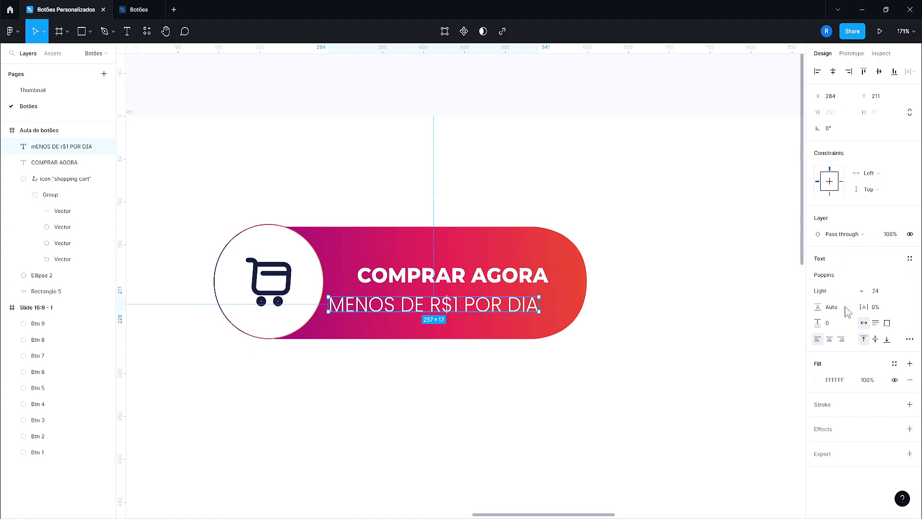
# Step: Switch the subtitle to Montserrat at size 16 and centre it under COMPRAR AGORA
pyautogui.click(841, 274)
pyautogui.write('MoN')
pyautogui.press('Return')
pyautogui.click(895, 292)
pyautogui.write('6')
pyautogui.press('Return')
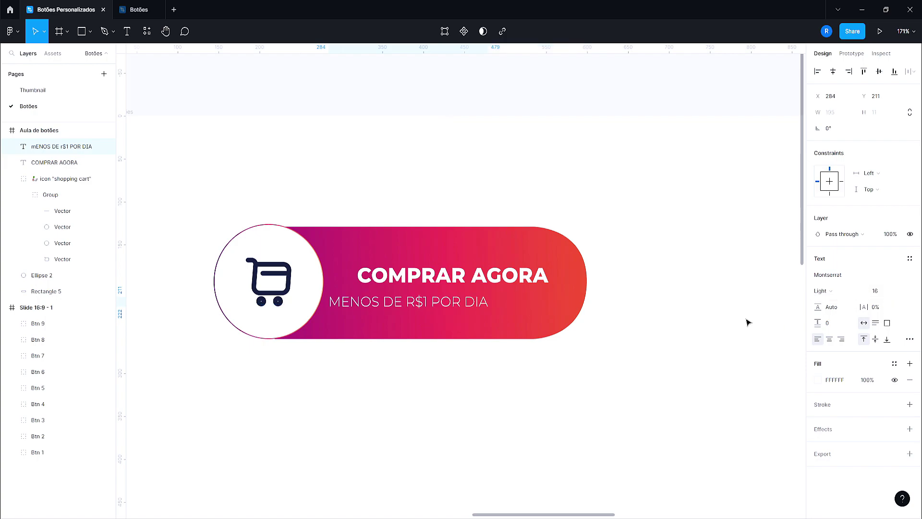
pyautogui.moveTo(464, 307)
pyautogui.mouseDown()
pyautogui.moveTo(518, 305)
pyautogui.moveTo(509, 305)
pyautogui.mouseUp()
pyautogui.click(536, 348)
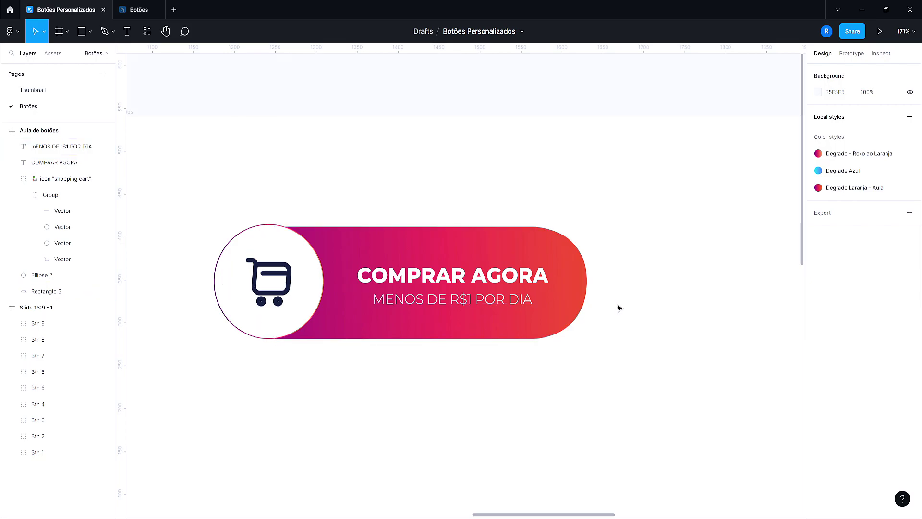
# Step: Set the gradient pill's height to 100 px
pyautogui.scroll(-2, 618, 307)
pyautogui.scroll(-2, 650, 335)
pyautogui.scroll(-1, 644, 352)
pyautogui.scroll(-2, 543, 344)
pyautogui.scroll(-2, 542, 347)
pyautogui.scroll(3, 506, 335)
pyautogui.click(412, 305)
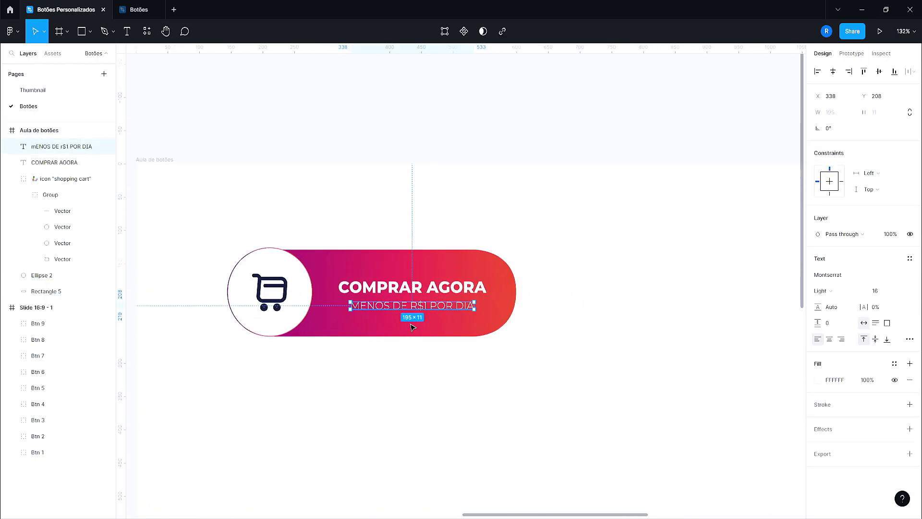
pyautogui.click(409, 331)
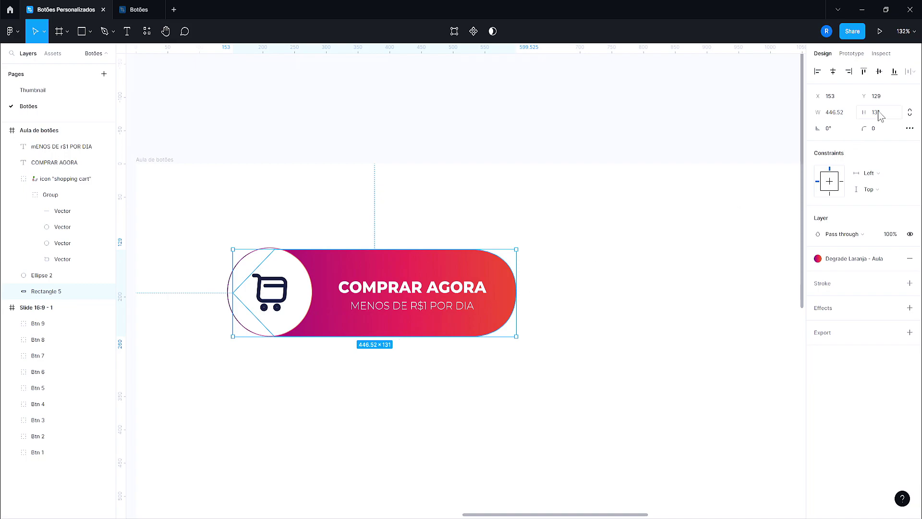
pyautogui.click(879, 112)
pyautogui.write('80')
pyautogui.press('Return')
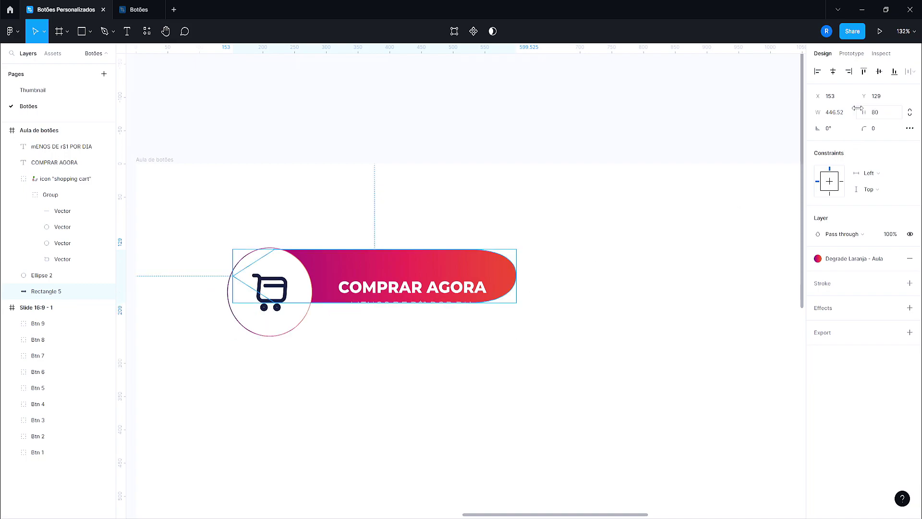
pyautogui.hotkey('ctrl', 'z')
pyautogui.click(875, 113)
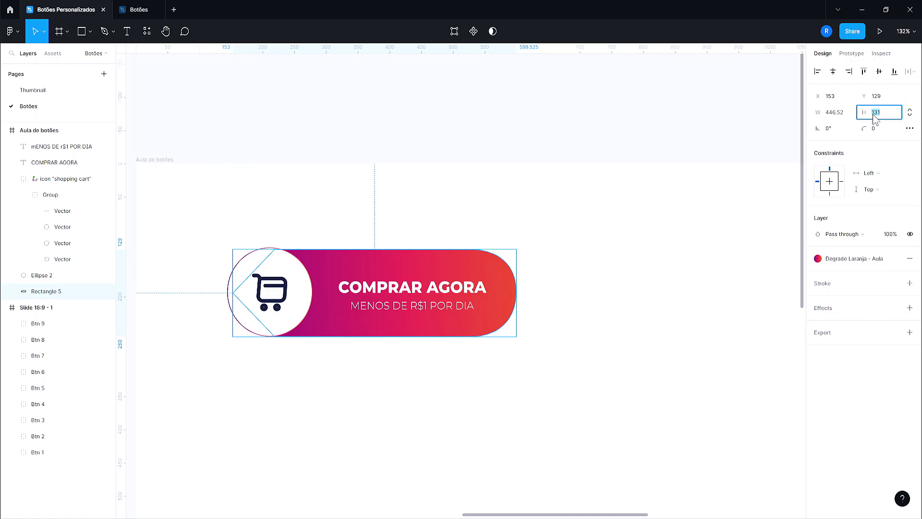
pyautogui.press('Return')
# Step: Move COMPRAR AGORA and the subtitle up together to centre them in the pill
pyautogui.click(459, 305)
pyautogui.keyDown('shift'); pyautogui.click(54, 163); pyautogui.keyUp('shift')
pyautogui.moveTo(469, 305); pyautogui.dragTo(467, 291)
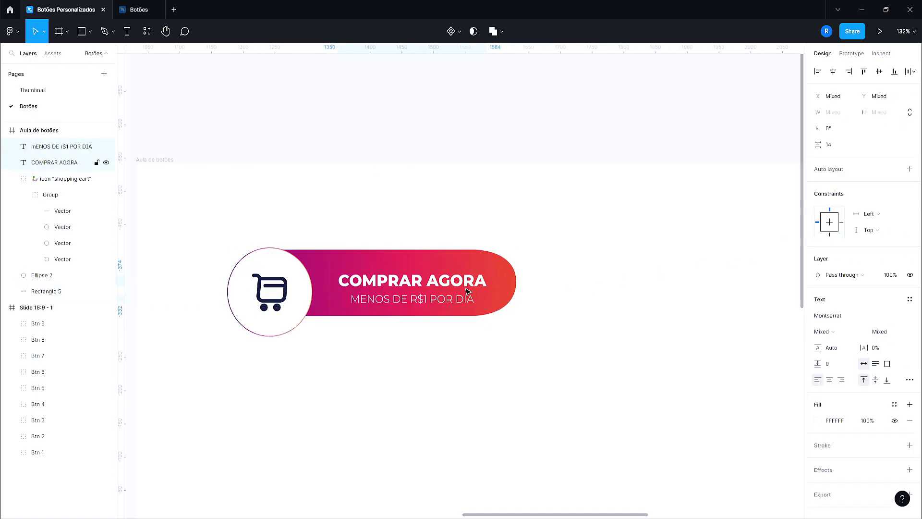
pyautogui.moveTo(467, 292); pyautogui.dragTo(464, 294)
pyautogui.click(304, 473)
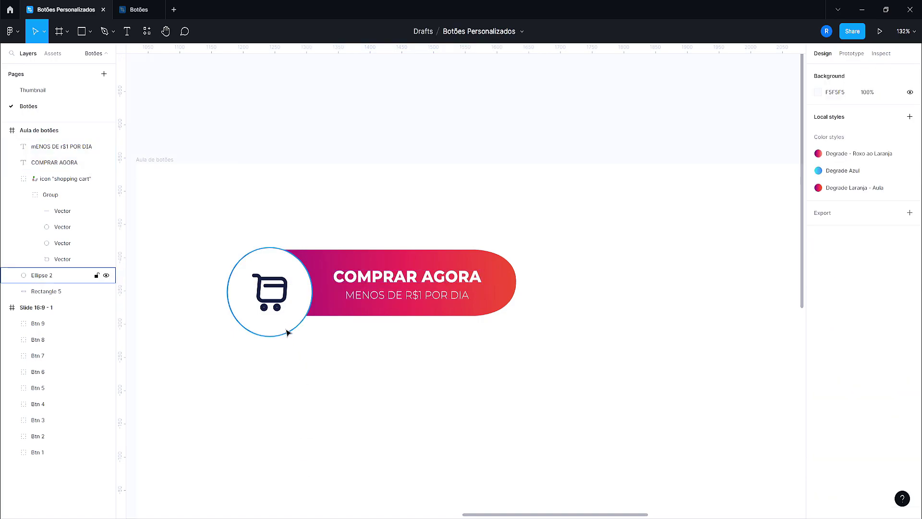
# Step: Shrink the white circle and cart icon, trim the pill's left end, and nudge the circle right
pyautogui.click(287, 329)
pyautogui.keyDown('shift'); pyautogui.click(279, 308); pyautogui.keyUp('shift')
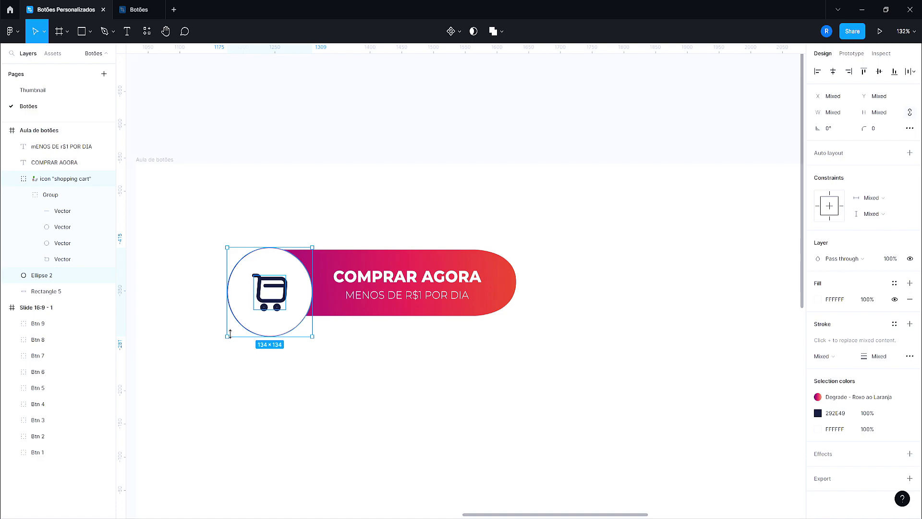
pyautogui.moveTo(226, 336)
pyautogui.mouseDown()
pyautogui.moveTo(245, 315)
pyautogui.moveTo(297, 304)
pyautogui.mouseUp()
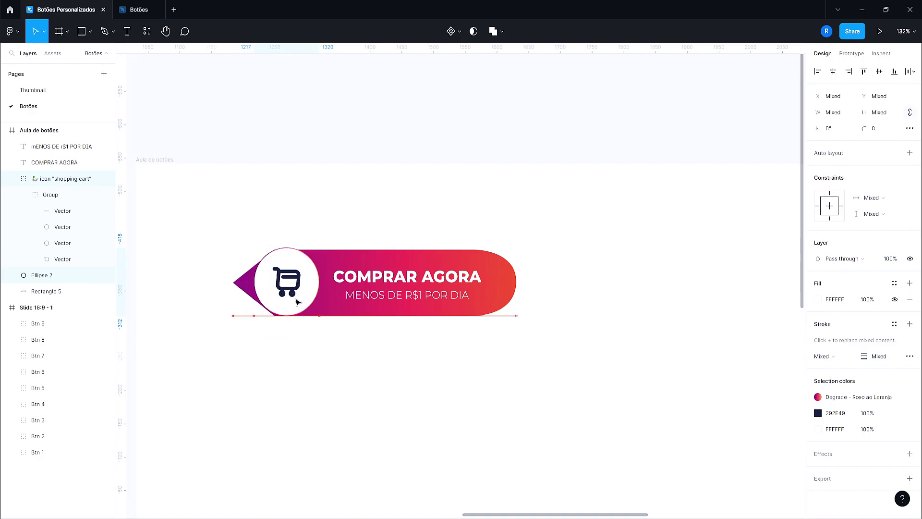
pyautogui.click(244, 292)
pyautogui.moveTo(232, 284)
pyautogui.mouseDown()
pyautogui.moveTo(274, 283)
pyautogui.moveTo(258, 281)
pyautogui.mouseUp()
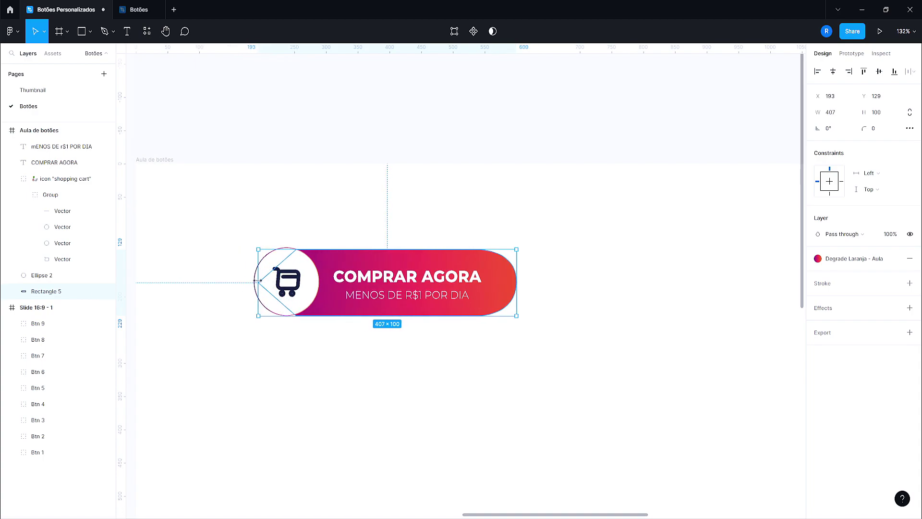
pyautogui.click(317, 347)
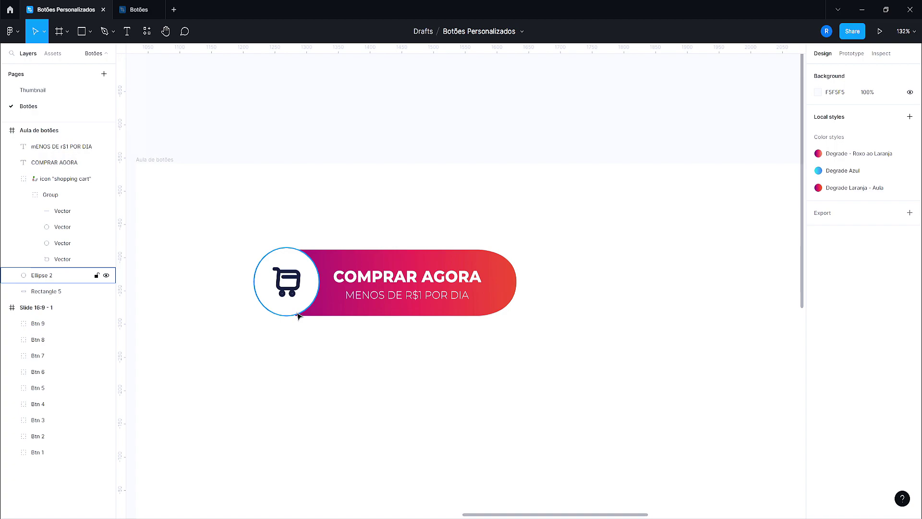
pyautogui.moveTo(321, 327); pyautogui.dragTo(139, 168)
pyautogui.press('Down')
pyautogui.press('Down')
pyautogui.press('Right')
pyautogui.press('Right')
pyautogui.press('Right')
pyautogui.press('Right')
pyautogui.press('Right')
pyautogui.press('Right')
pyautogui.press('Right')
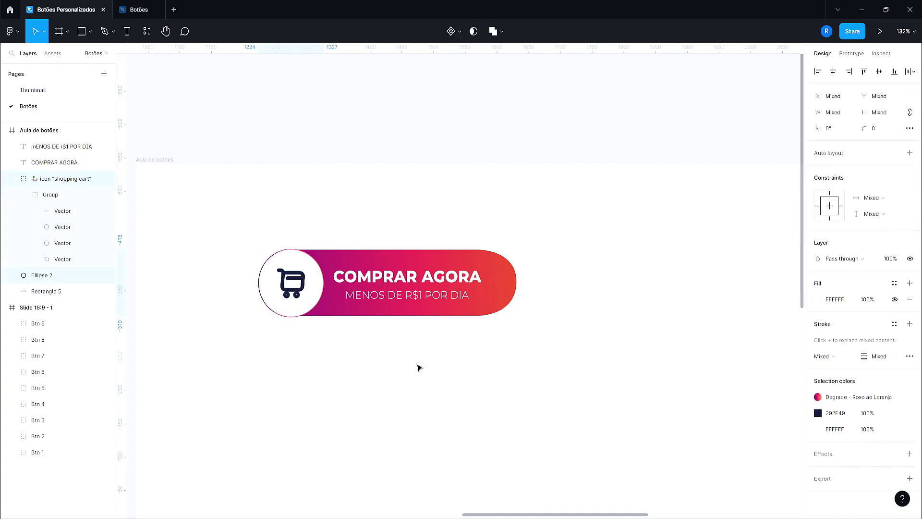
pyautogui.click(524, 389)
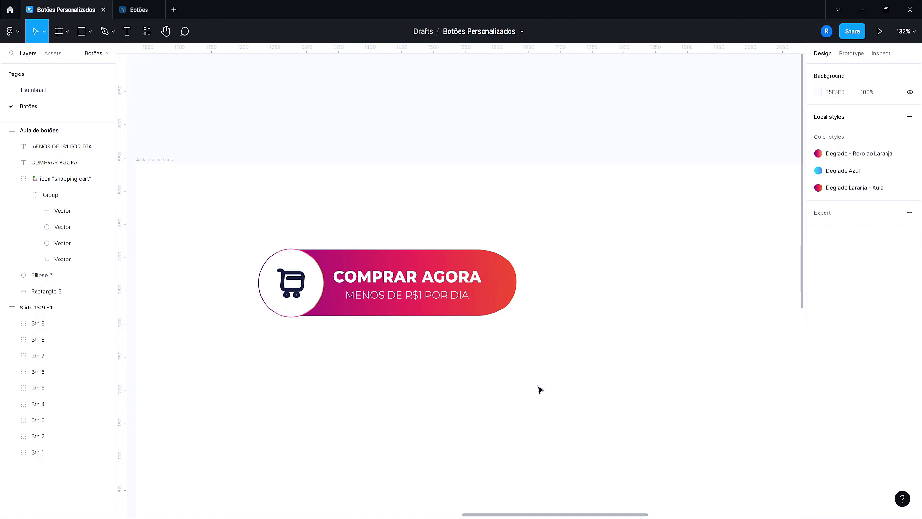
pyautogui.click(61, 291)
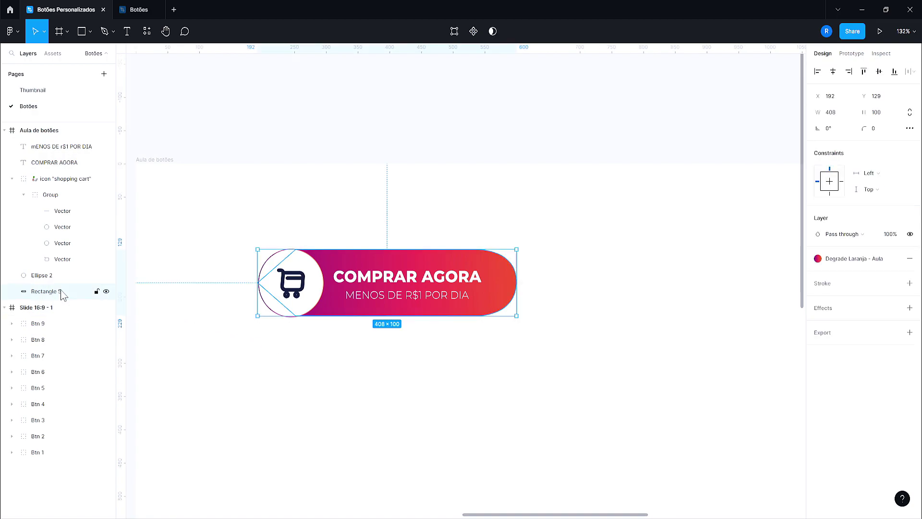
# Step: Group the circle, cart icon, both labels and gradient pill layers
pyautogui.click(60, 278)
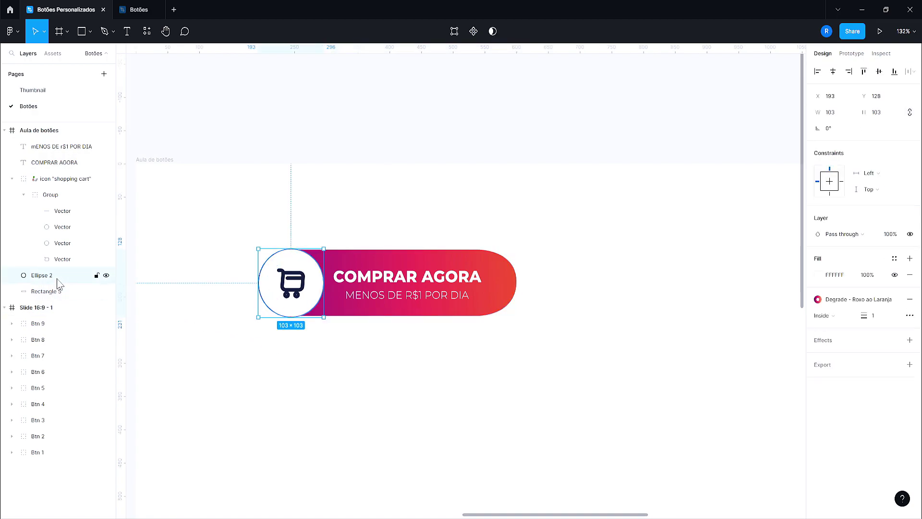
pyautogui.click(50, 185)
pyautogui.click(70, 152)
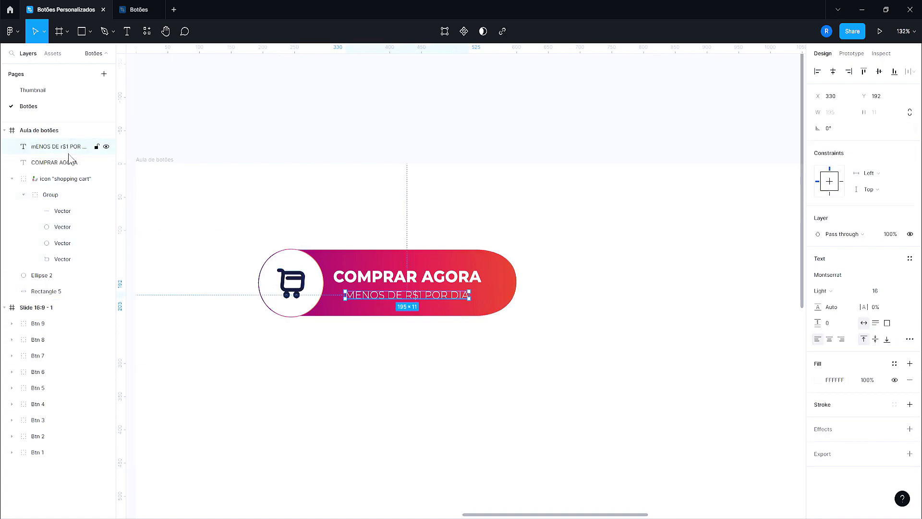
pyautogui.click(53, 291)
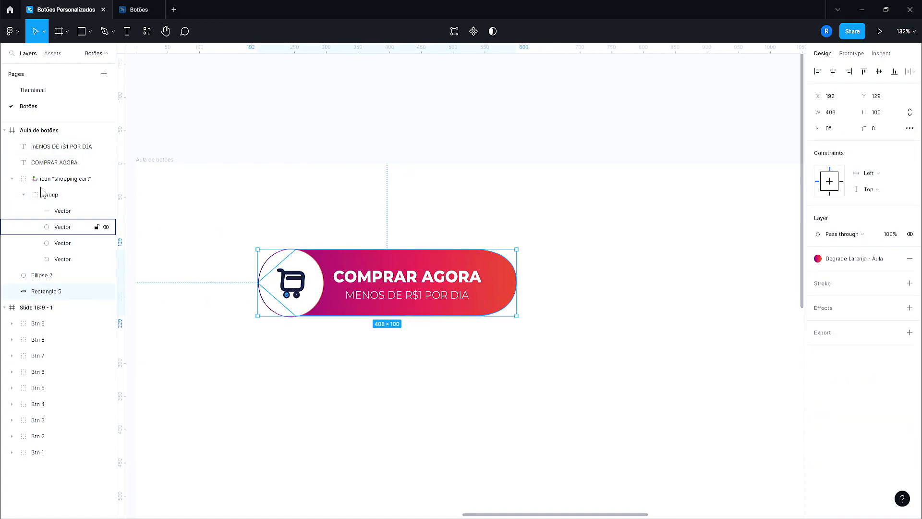
pyautogui.keyDown('shift'); pyautogui.click(45, 149); pyautogui.keyUp('shift')
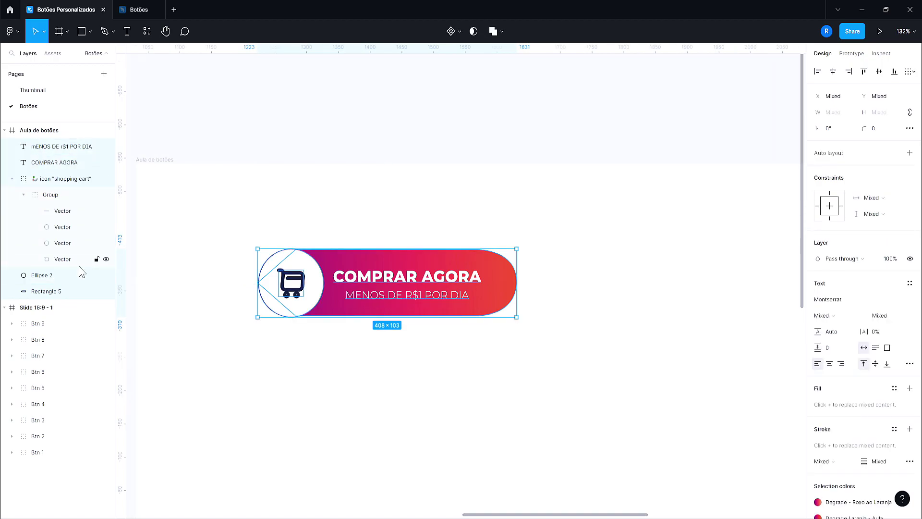
pyautogui.hotkey('ctrl', 'g')
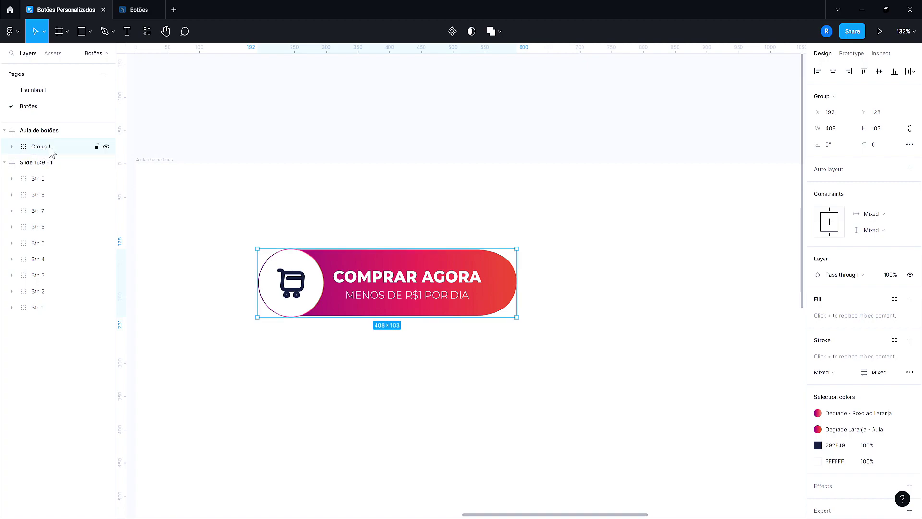
# Step: Rename the new 408 × 103 group to 'Botão Aula'
pyautogui.doubleClick(50, 148)
pyautogui.write('b')
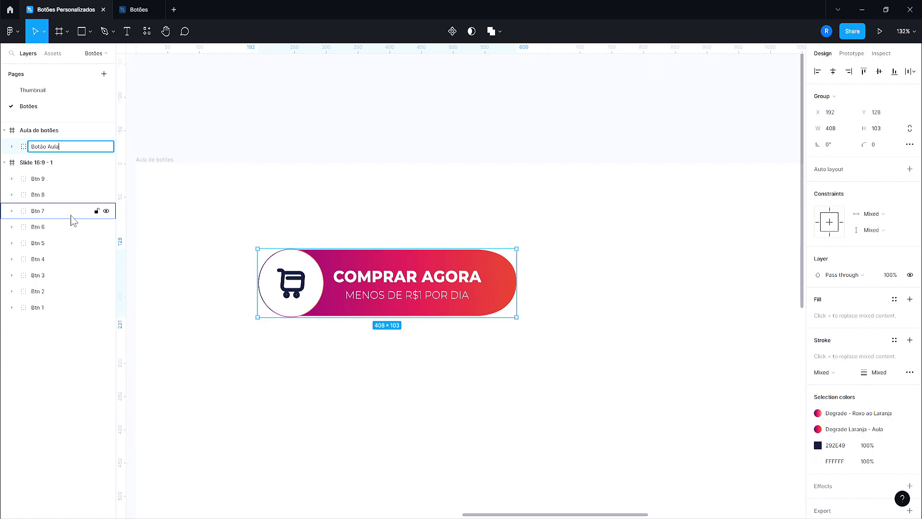
pyautogui.click(379, 359)
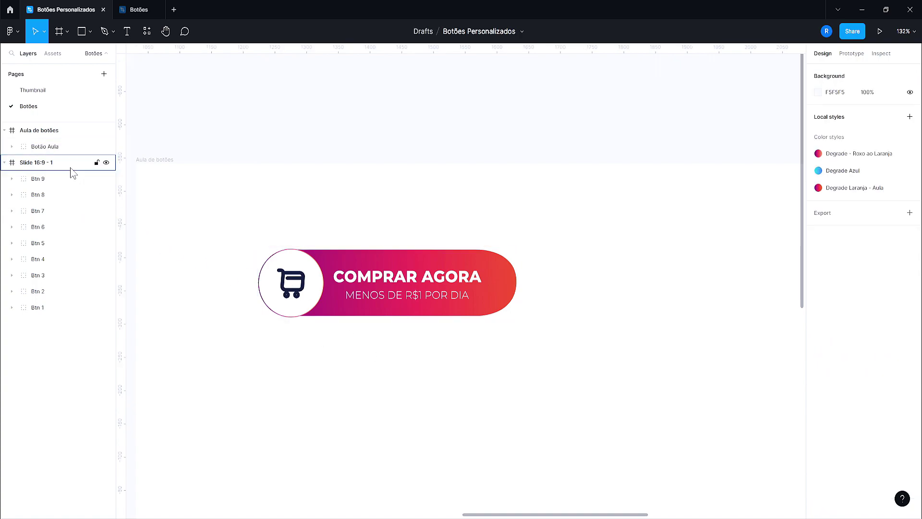
pyautogui.click(57, 147)
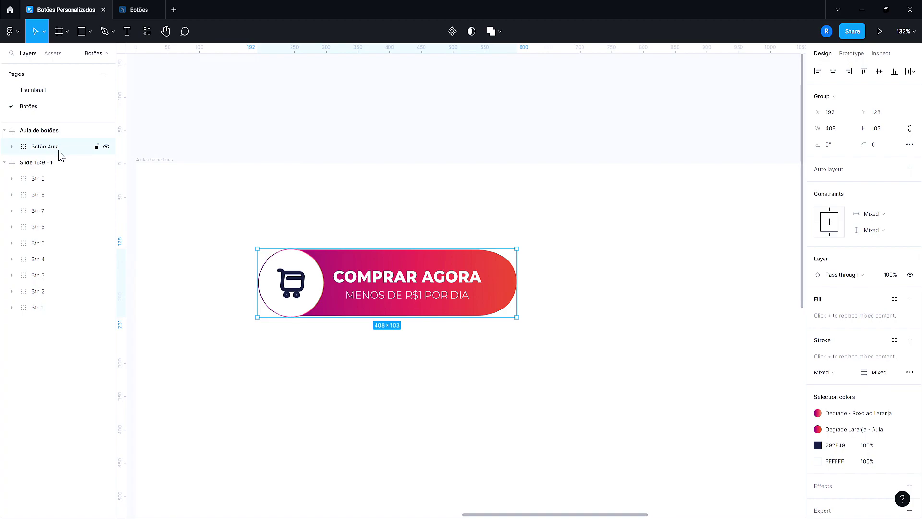
# Step: Add an export setting to the Botão Aula group at 1x, keeping the format as PNG
pyautogui.scroll(-1, 850, 308)
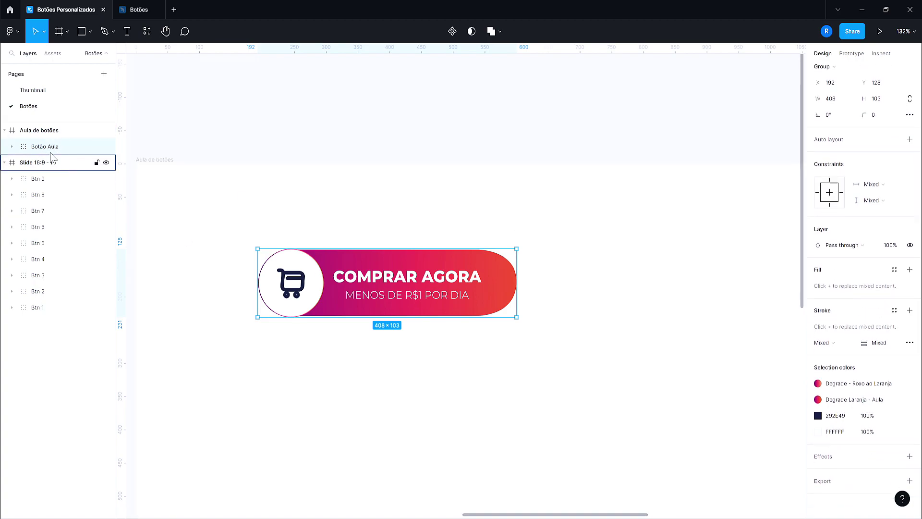
pyautogui.click(909, 480)
pyautogui.scroll(-2, 864, 432)
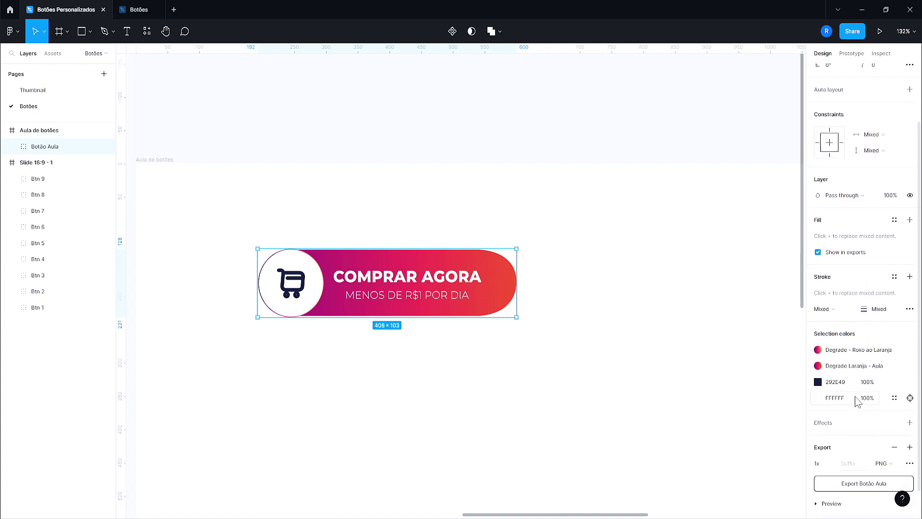
pyautogui.click(880, 442)
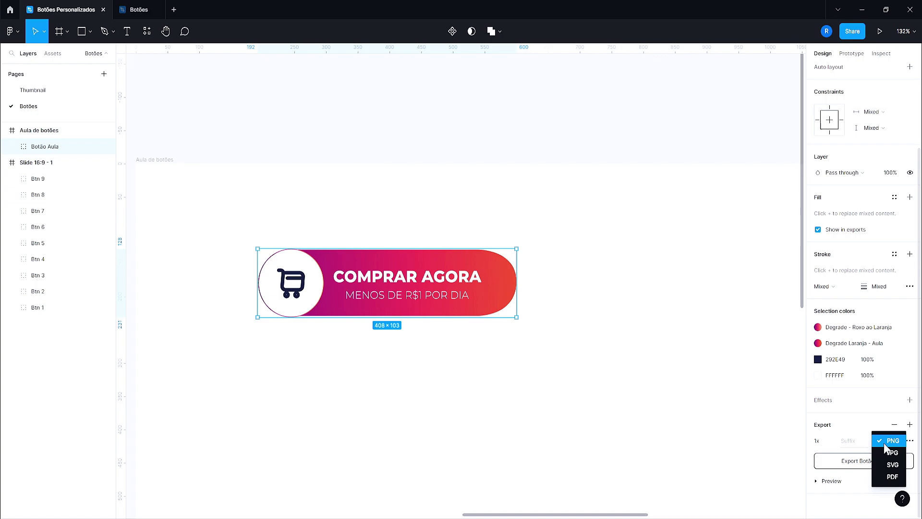
pyautogui.click(866, 498)
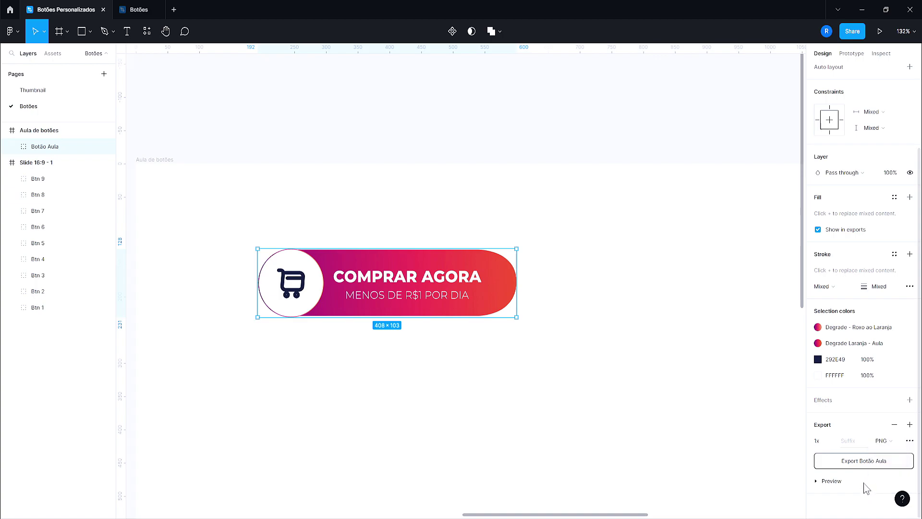
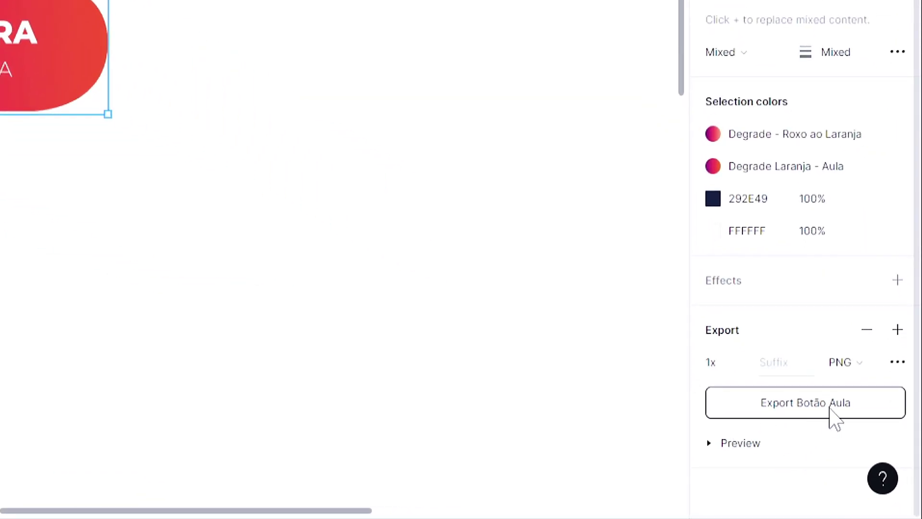
# Step: Export the Botão Aula button as a PNG into the course folder
pyautogui.click(831, 407)
pyautogui.click(380, 257)
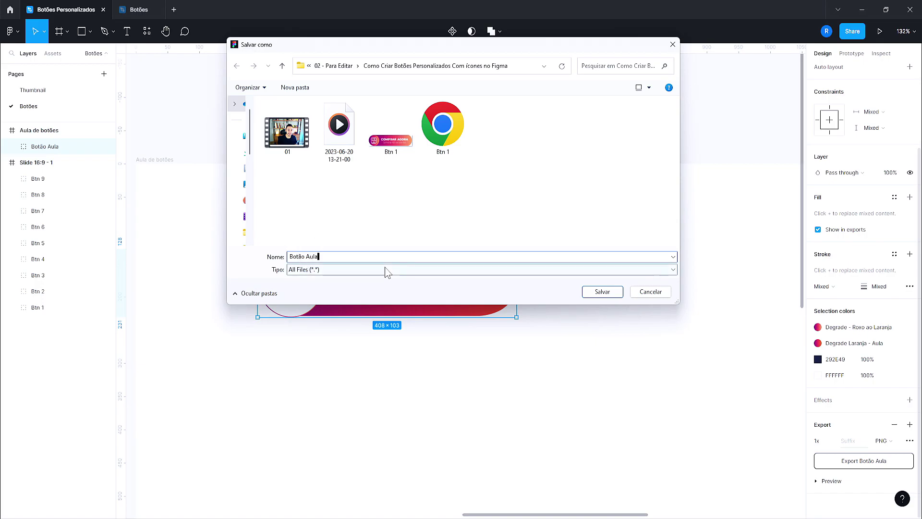
pyautogui.click(606, 292)
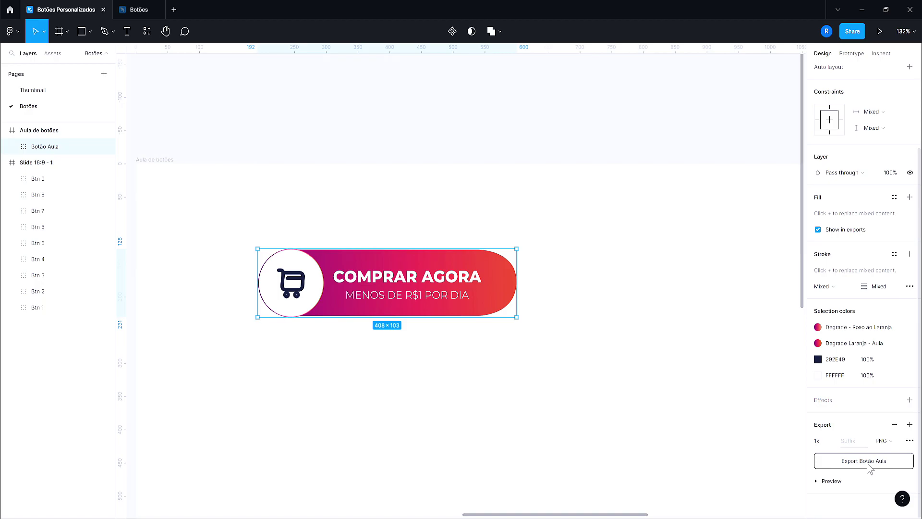
# Step: Export and save the Botão Aula button again, this time as an SVG file
pyautogui.click(883, 442)
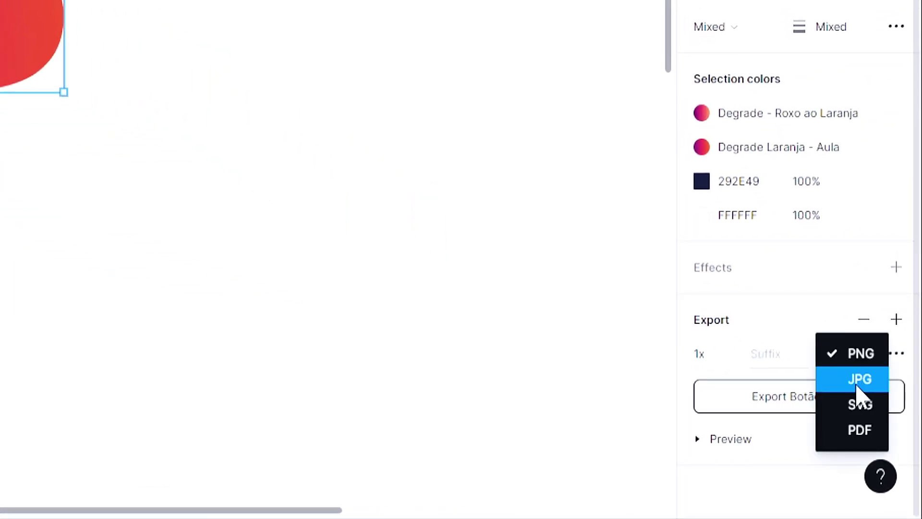
pyautogui.click(857, 409)
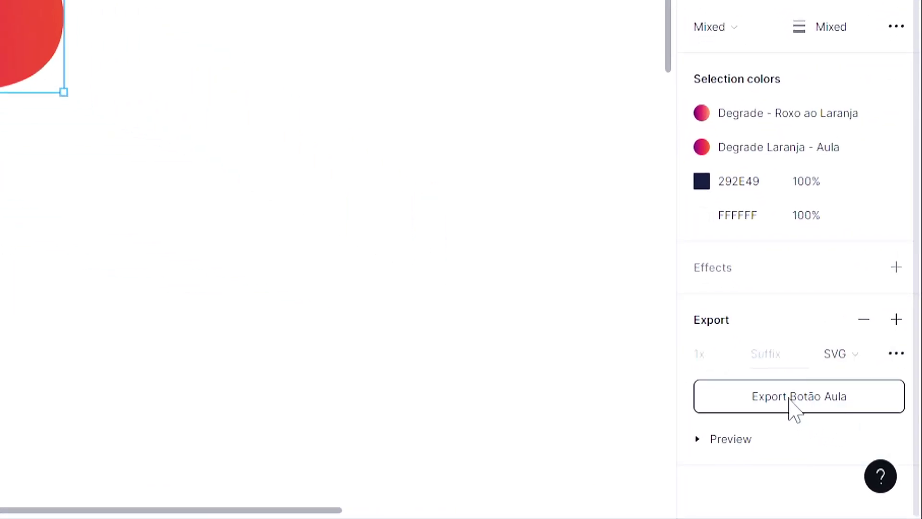
pyautogui.click(792, 405)
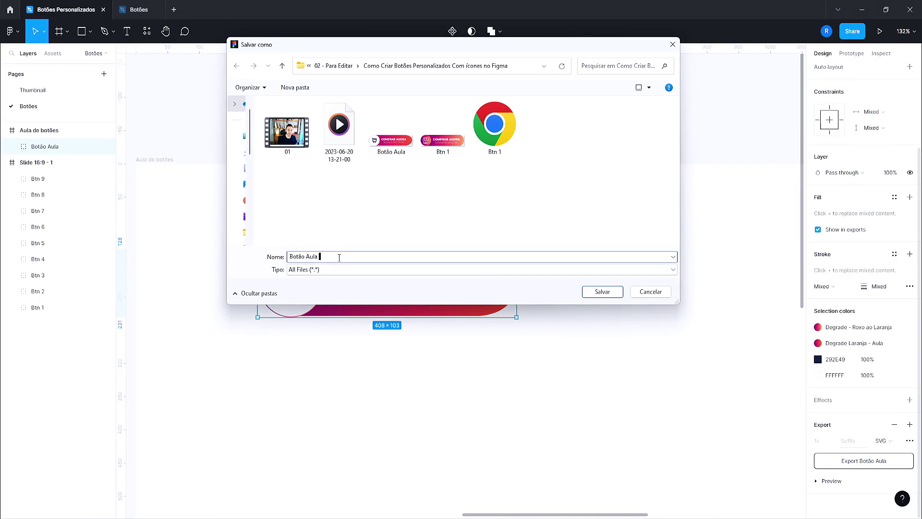
pyautogui.press('Return')
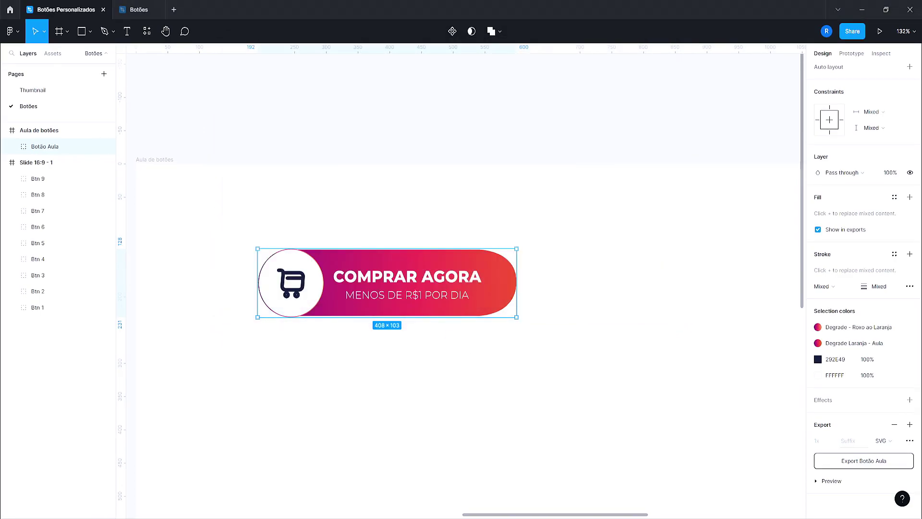
pyautogui.moveTo(689, 165); pyautogui.dragTo(322, 160)
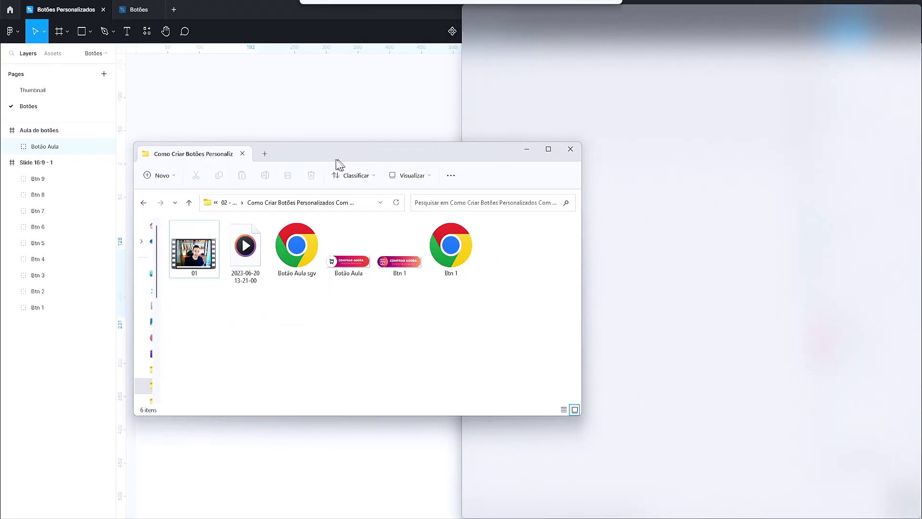
pyautogui.click(289, 262)
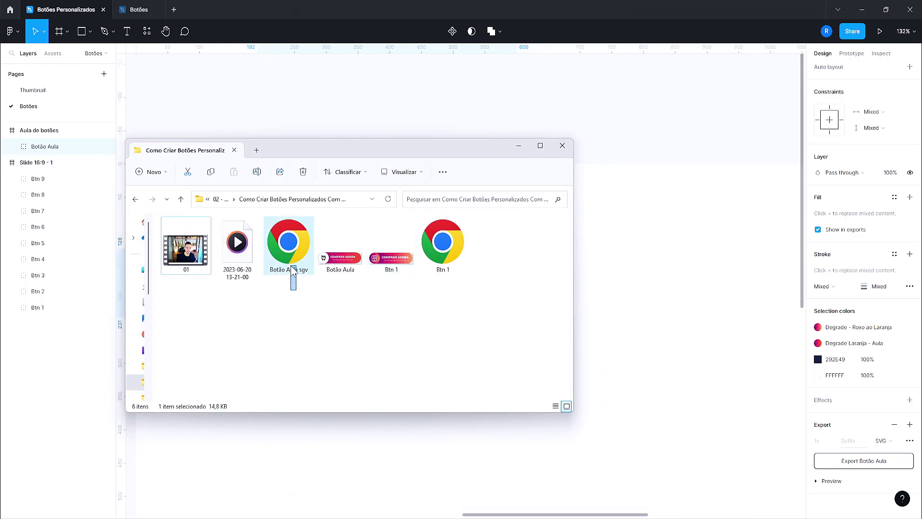
pyautogui.click(331, 339)
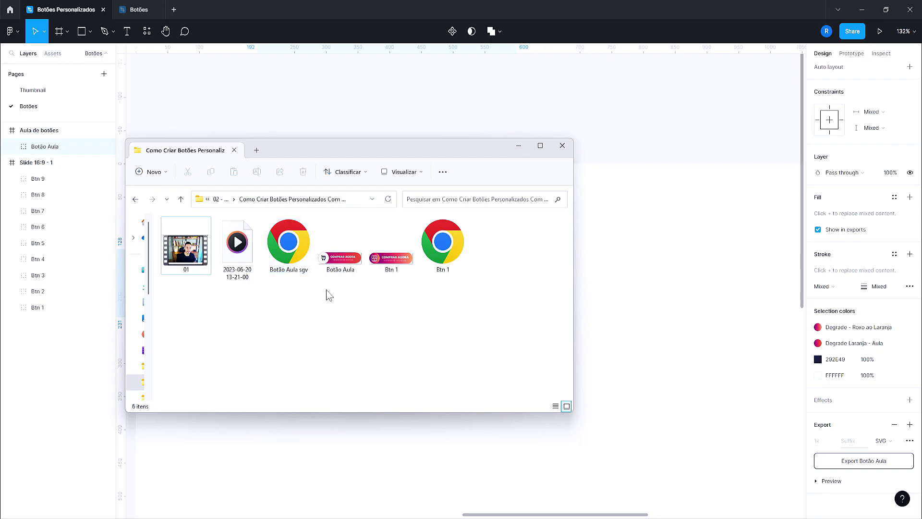
pyautogui.doubleClick(339, 262)
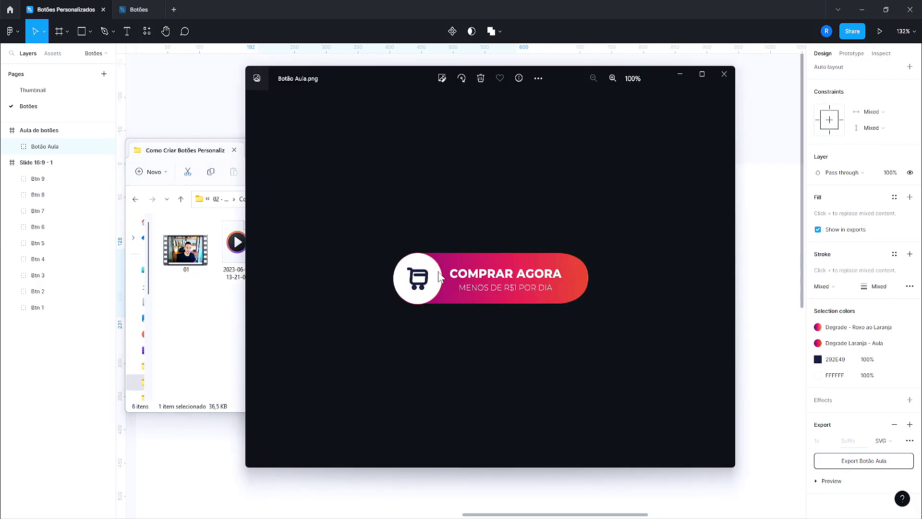
pyautogui.click(723, 74)
pyautogui.moveTo(494, 511)
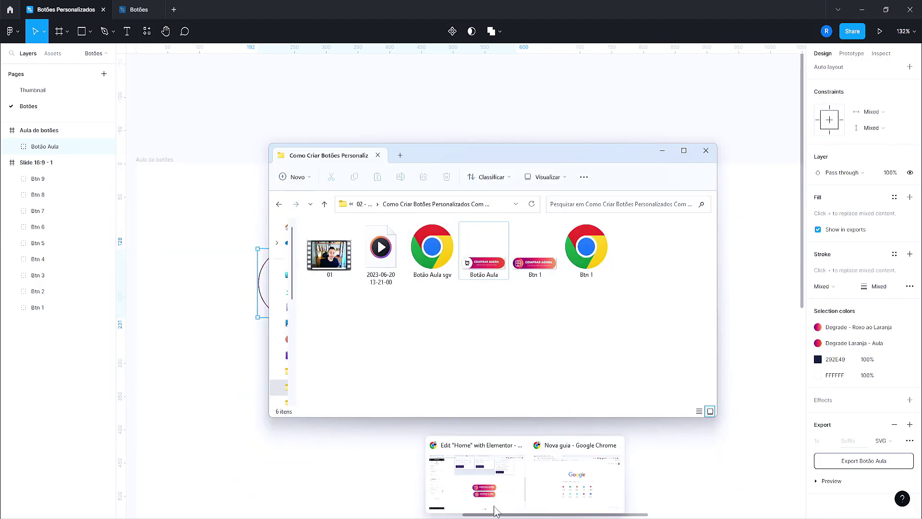
pyautogui.click(495, 508)
# Step: Add a new one-column container at the bottom of the page
pyautogui.rightClick(511, 312)
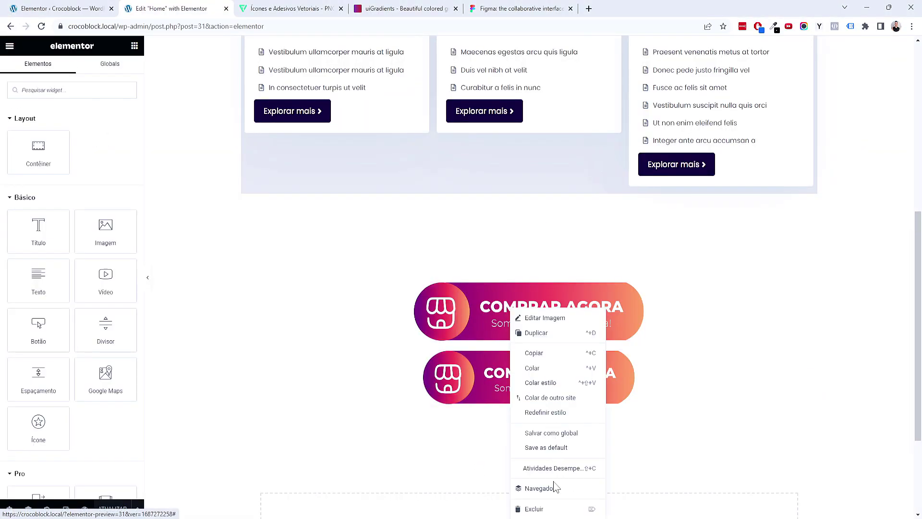
pyautogui.click(523, 250)
pyautogui.scroll(-3, 522, 294)
pyautogui.click(514, 376)
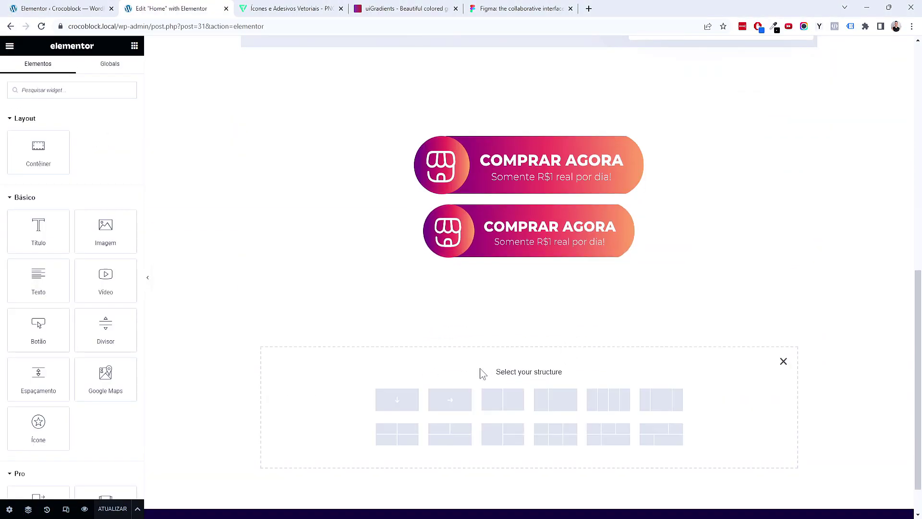
pyautogui.click(408, 358)
# Step: Set the container's top and bottom padding to 6 em and save the page
pyautogui.click(119, 77)
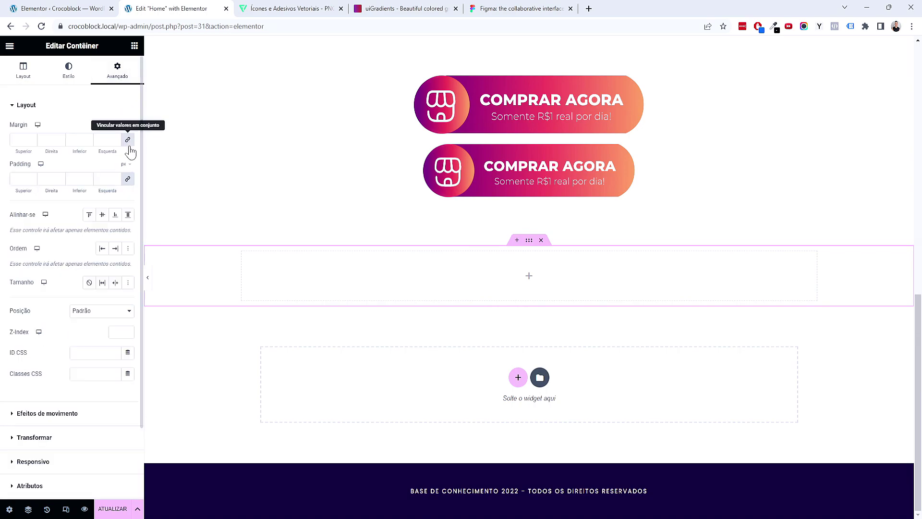
pyautogui.click(126, 180)
pyautogui.click(13, 179)
pyautogui.write('6')
pyautogui.press('Tab')
pyautogui.press('Tab')
pyautogui.write('6')
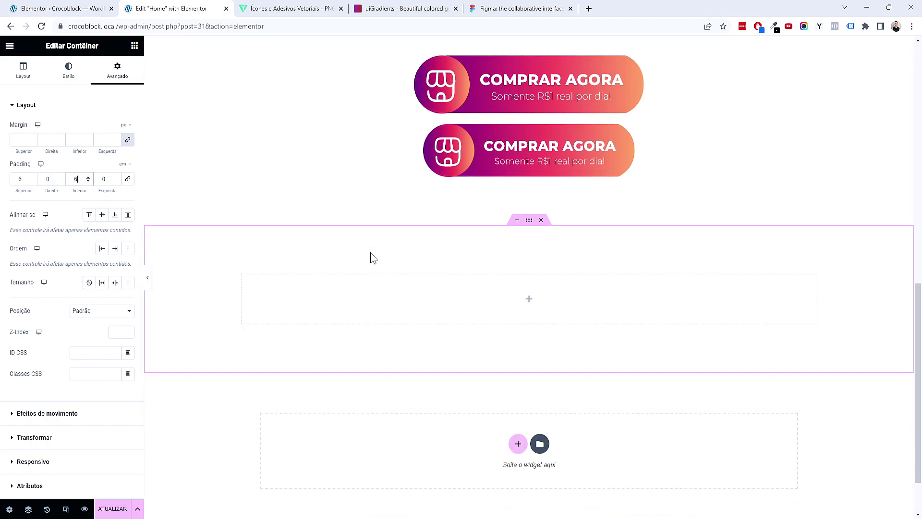
pyautogui.scroll(-3, 370, 257)
pyautogui.click(115, 509)
# Step: Drag an Image widget into the new container
pyautogui.click(134, 46)
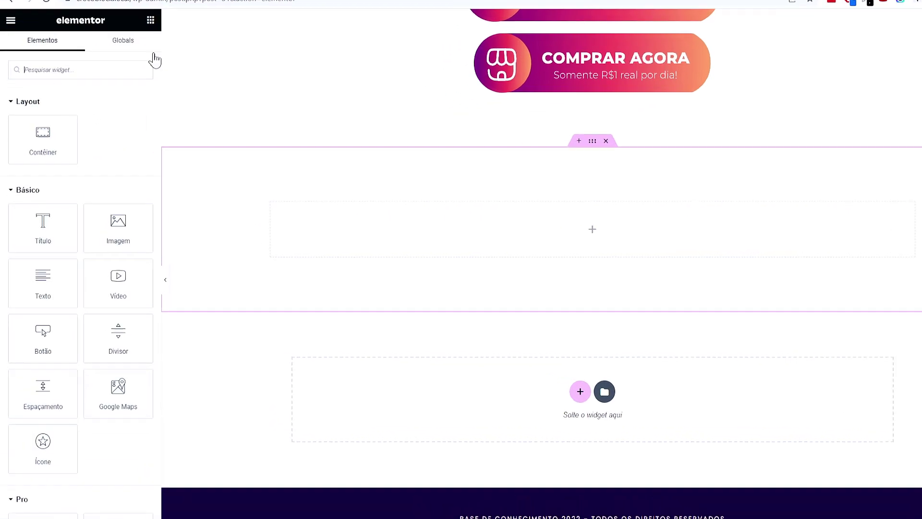
pyautogui.click(247, 198)
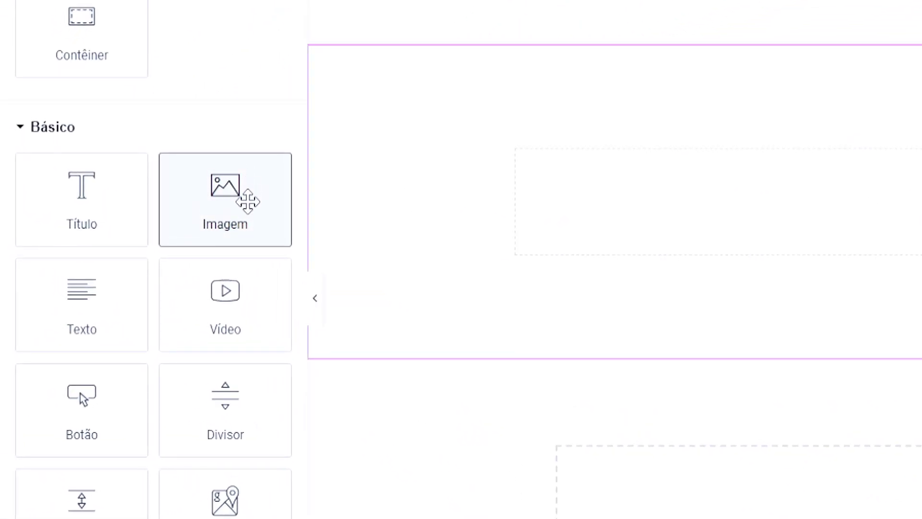
pyautogui.moveTo(247, 201); pyautogui.dragTo(342, 219)
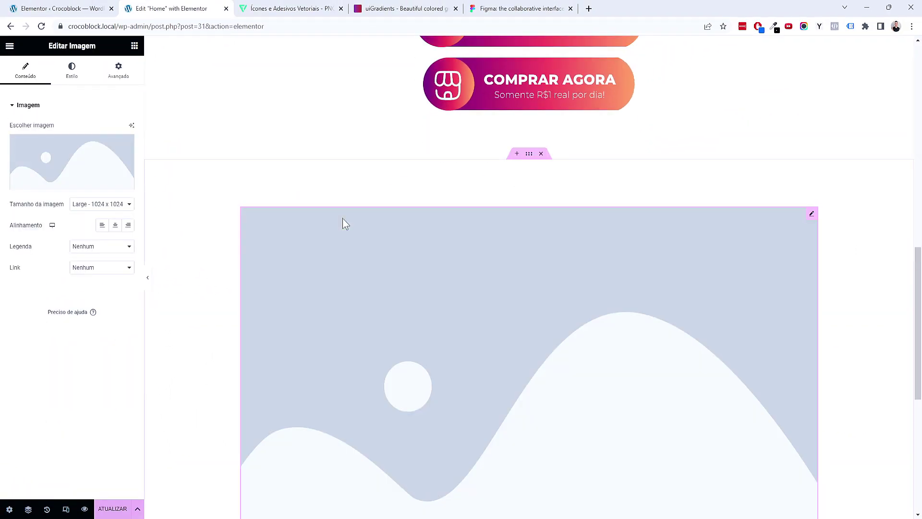
# Step: Upload Botão Aula.png to the media library and select it for the image widget
pyautogui.click(98, 168)
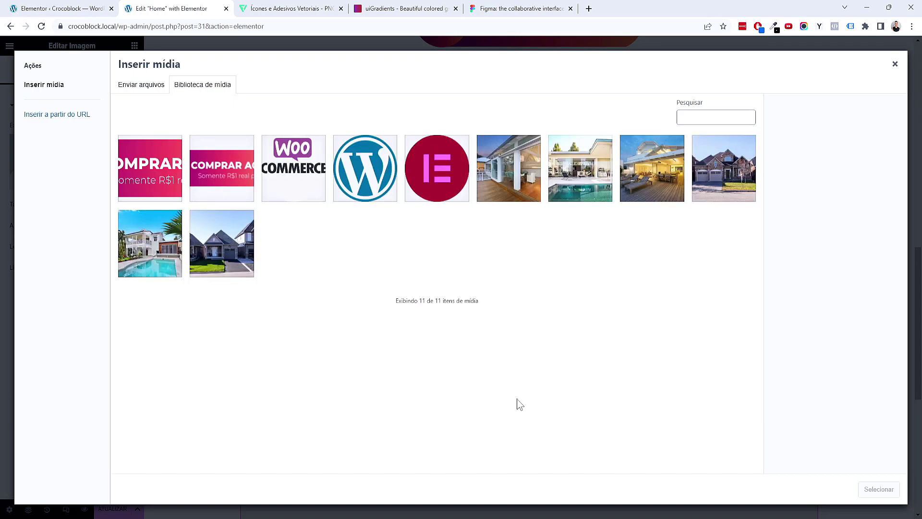
pyautogui.click(488, 501)
pyautogui.moveTo(484, 249)
pyautogui.mouseDown()
pyautogui.moveTo(246, 312)
pyautogui.moveTo(189, 264)
pyautogui.mouseUp()
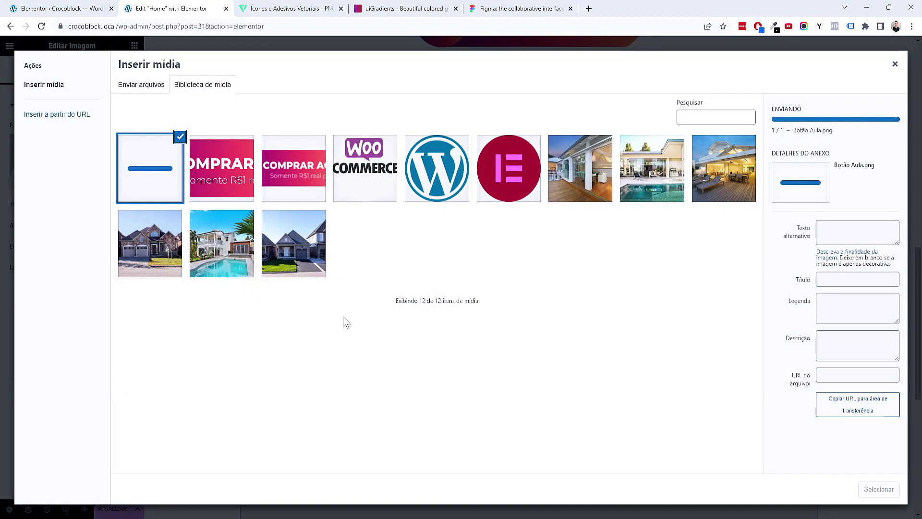
pyautogui.moveTo(786, 160); pyautogui.dragTo(772, 158)
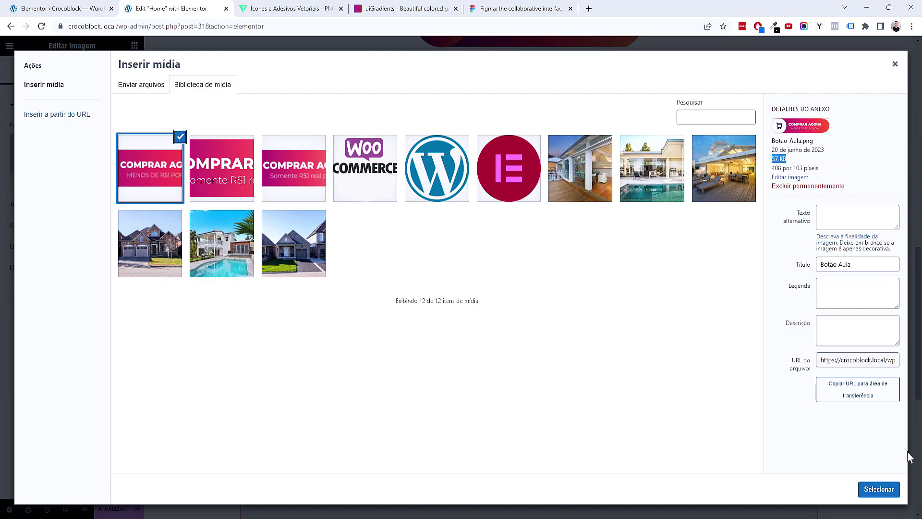
pyautogui.click(879, 490)
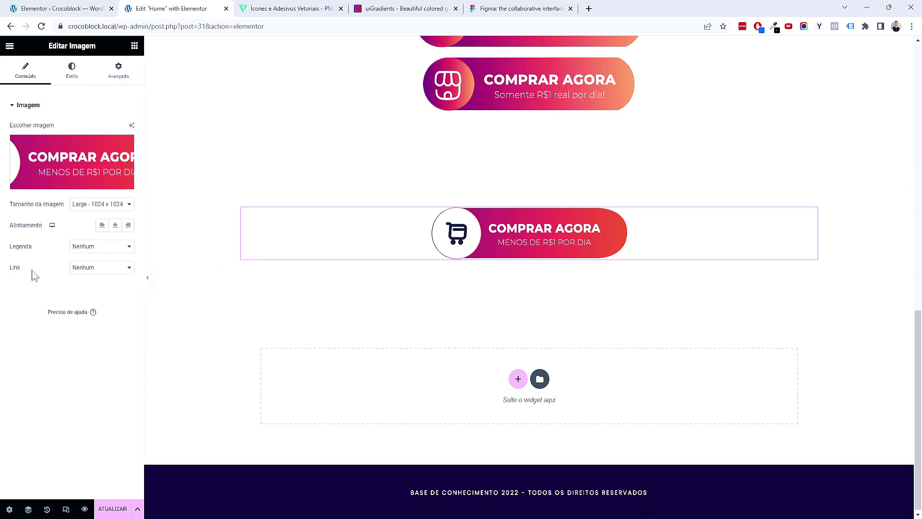
# Step: Link the cart button image to the custom URL '#'
pyautogui.click(82, 268)
pyautogui.click(84, 293)
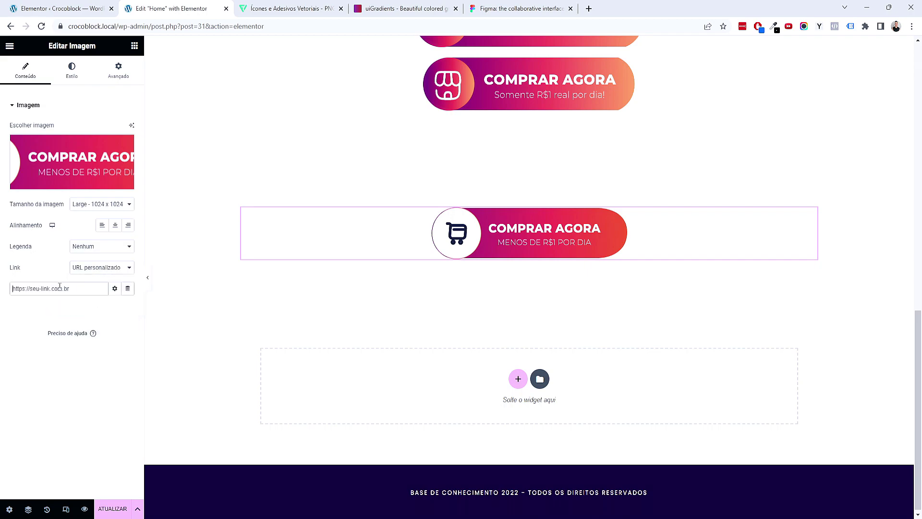
pyautogui.click(60, 287)
pyautogui.write('#')
# Step: Try a 64% image width and a 17% custom widget width
pyautogui.click(77, 72)
pyautogui.moveTo(21, 139); pyautogui.dragTo(65, 139)
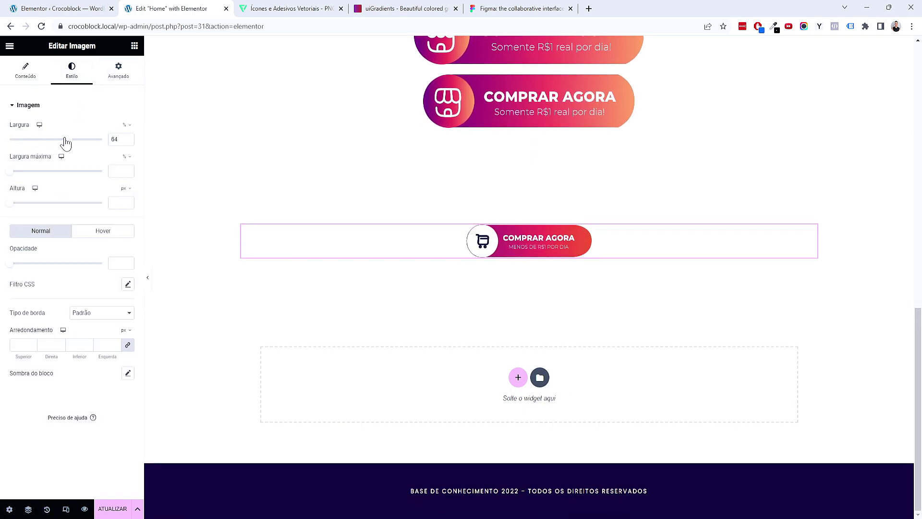
pyautogui.click(132, 72)
pyautogui.click(115, 207)
pyautogui.click(102, 240)
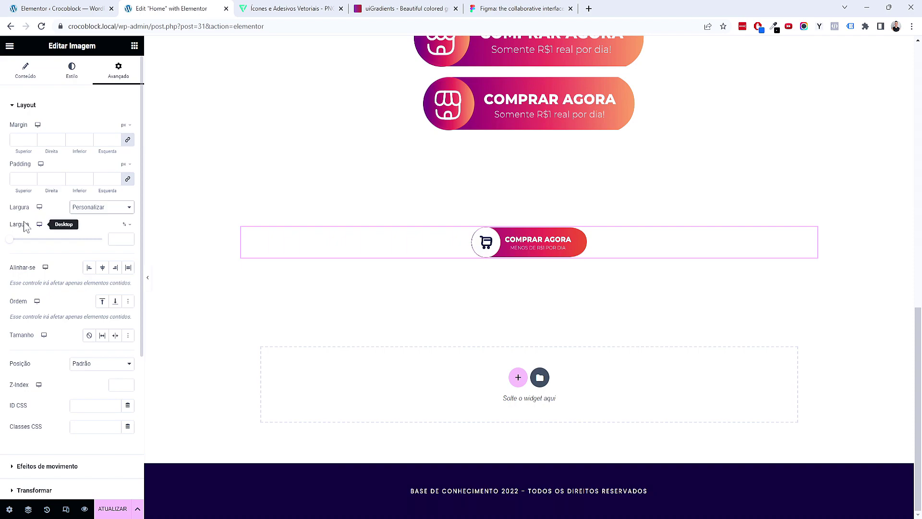
pyautogui.moveTo(10, 240); pyautogui.dragTo(99, 228)
# Step: Reset both widths to default and add another Image widget below the button
pyautogui.click(72, 70)
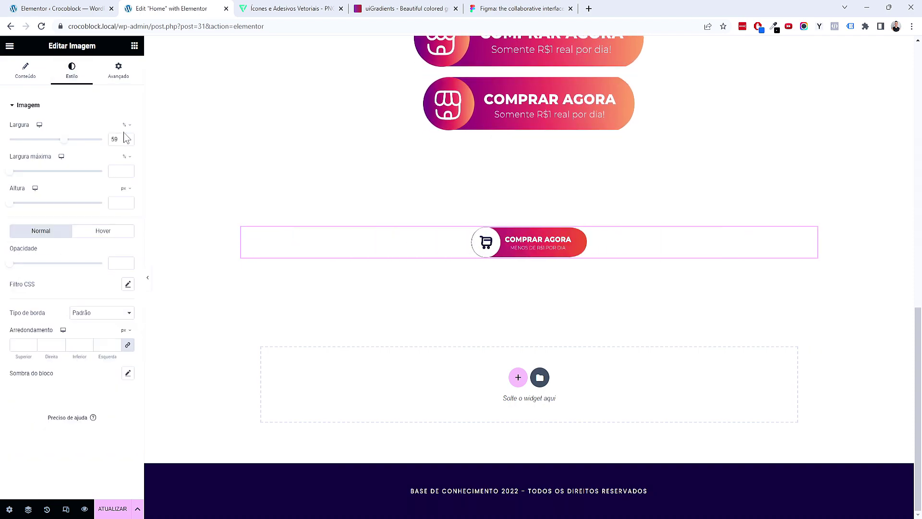
pyautogui.press('BackSpace')
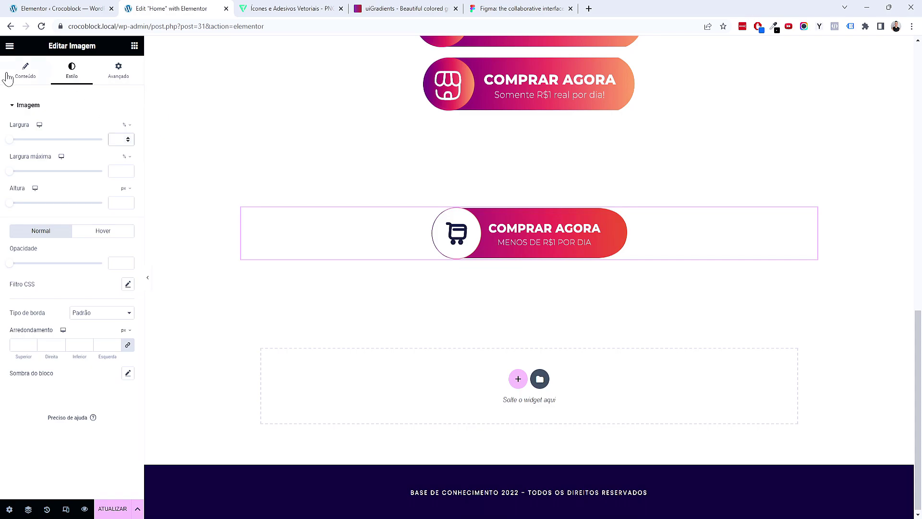
pyautogui.click(134, 45)
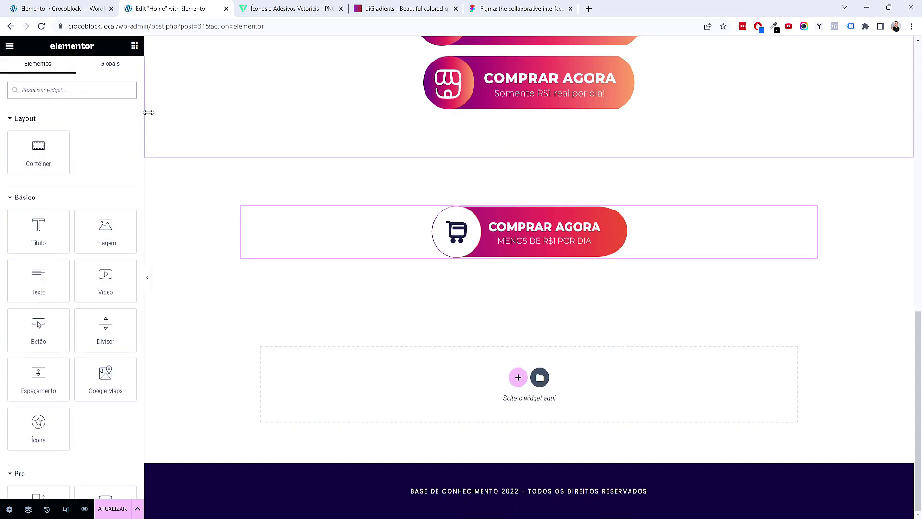
pyautogui.moveTo(105, 230); pyautogui.dragTo(533, 257)
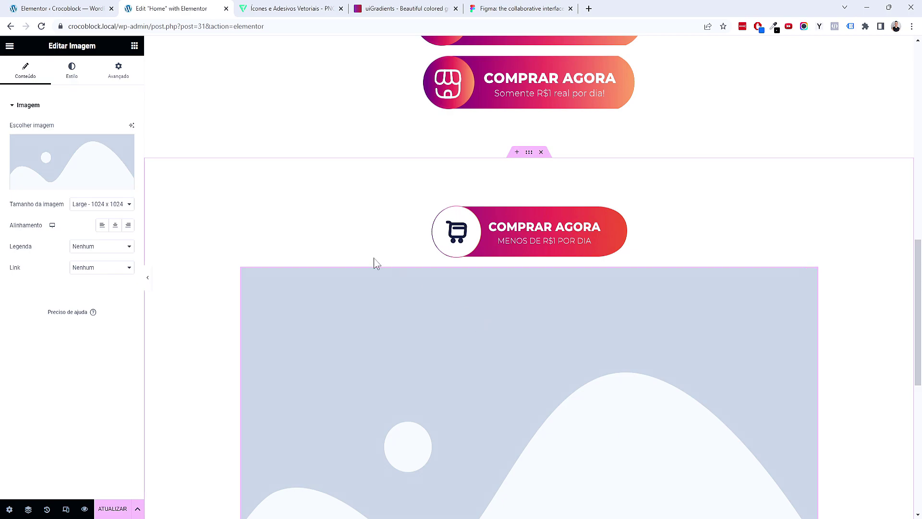
# Step: Upload the Botão Aula SVG to the media library, then switch to Elementor's advanced settings
pyautogui.click(77, 166)
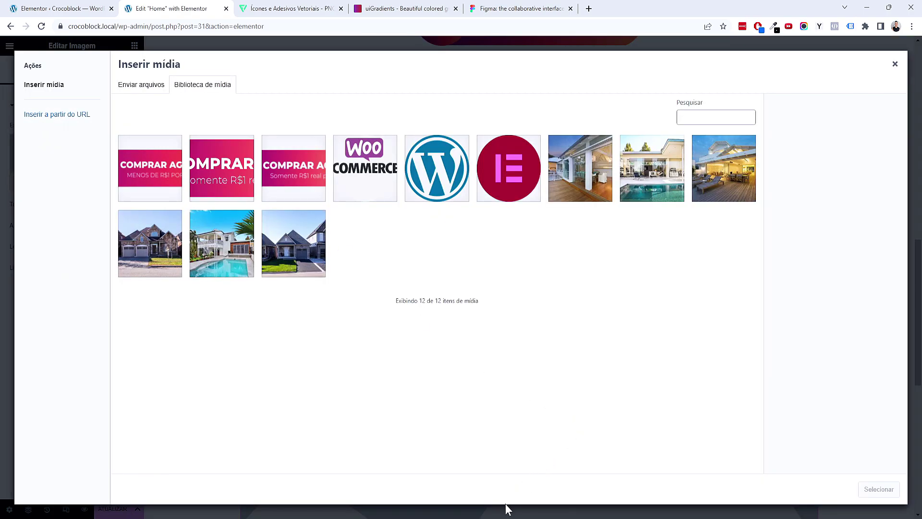
pyautogui.click(486, 497)
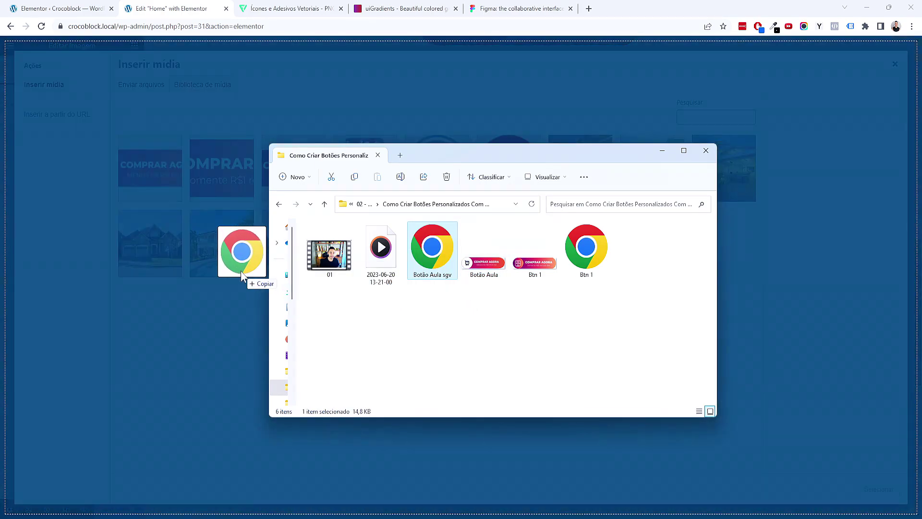
pyautogui.moveTo(451, 275); pyautogui.dragTo(237, 251)
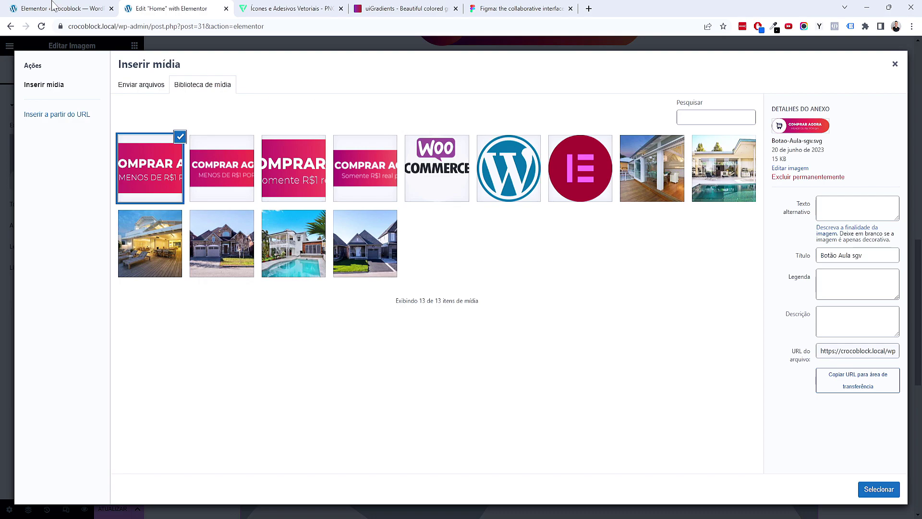
pyautogui.click(77, 8)
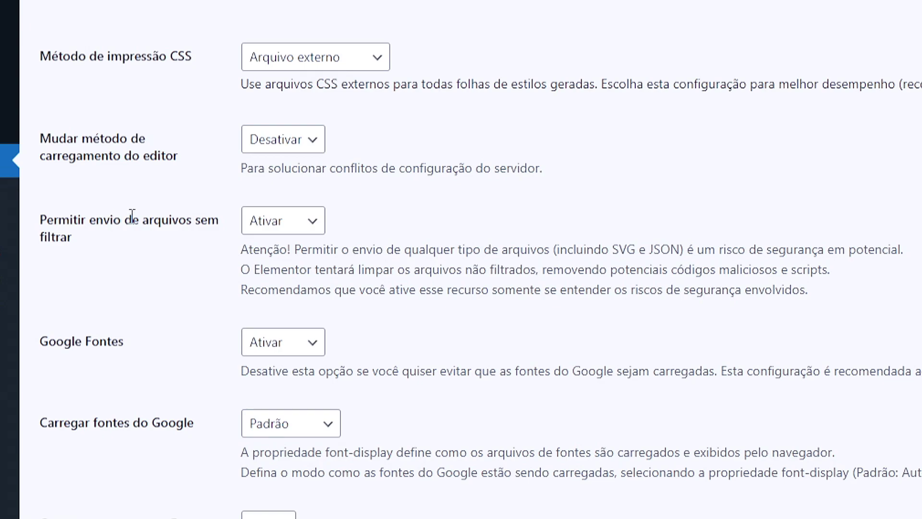
# Step: Keep 'Permitir envio de arquivos sem filtrar' set to Ativar
pyautogui.click(284, 222)
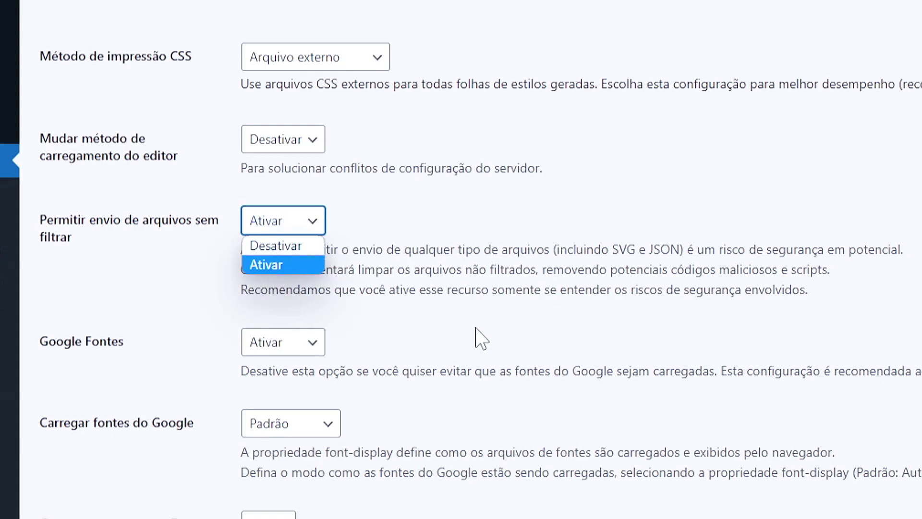
pyautogui.click(480, 339)
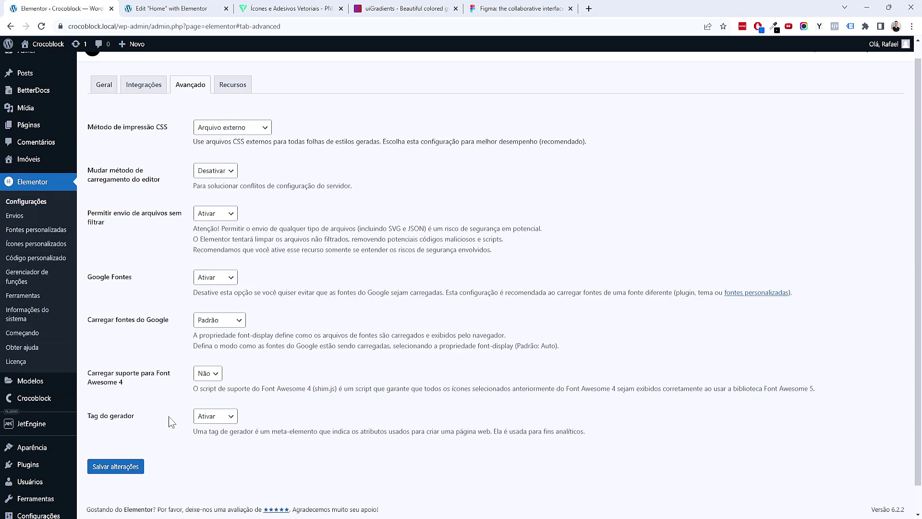
pyautogui.click(182, 10)
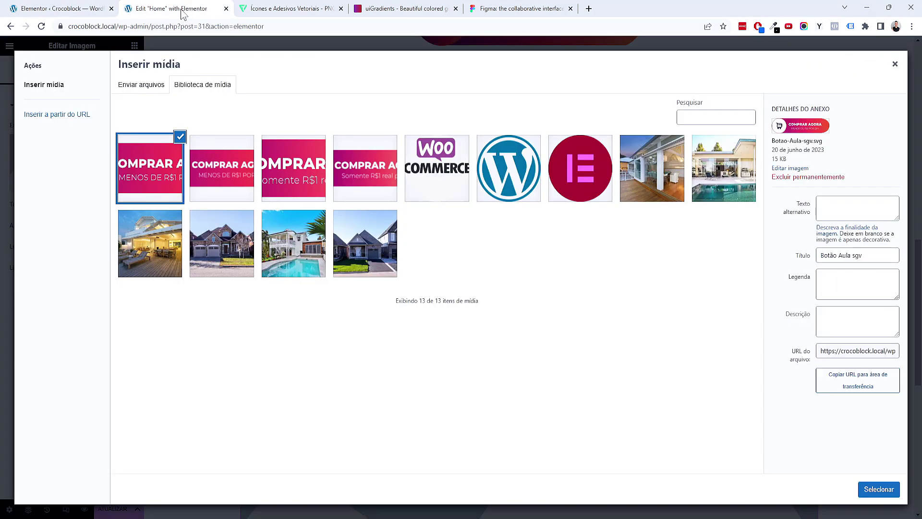
pyautogui.click(115, 6)
pyautogui.moveTo(28, 480)
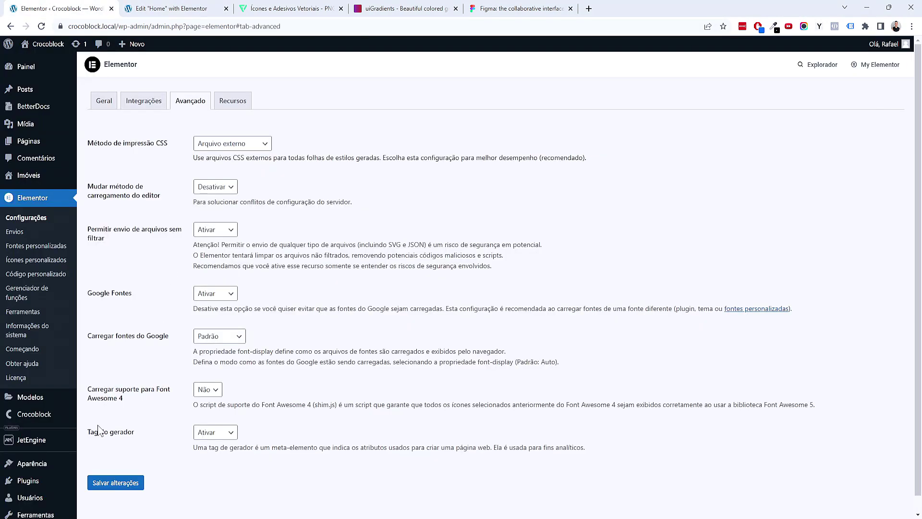
# Step: Search the plugin directory for SVG plugins, then return to the editor's media library
pyautogui.scroll(-1, 99, 423)
pyautogui.keyDown('ctrl'); pyautogui.keyDown('shift'); pyautogui.click(94, 444); pyautogui.keyUp('shift'); pyautogui.keyUp('ctrl')
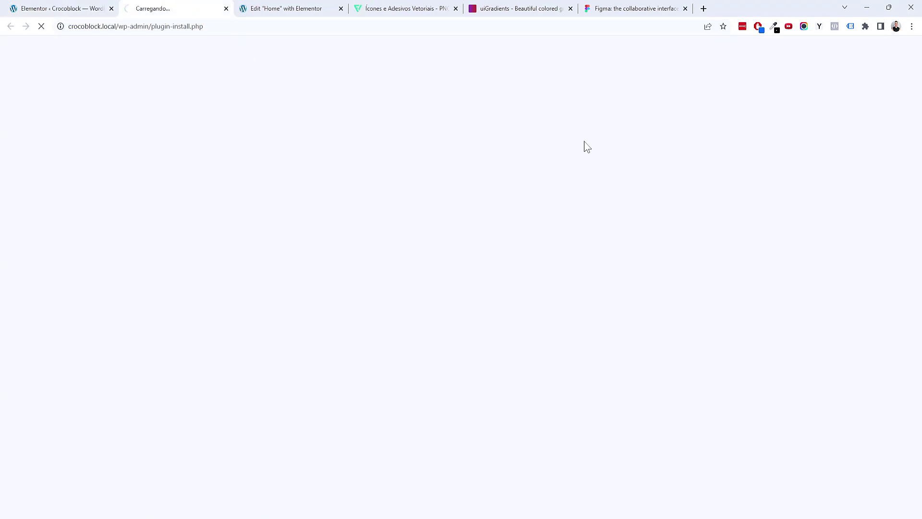
pyautogui.write('svg')
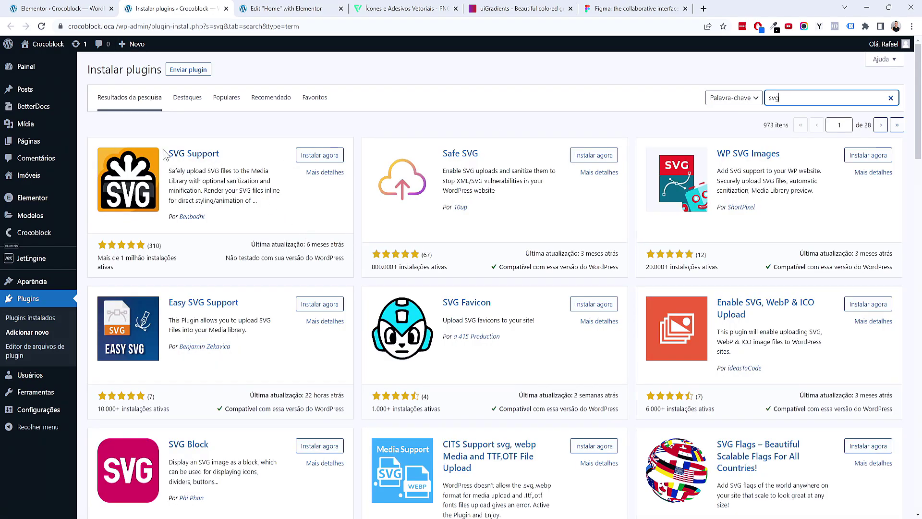
pyautogui.click(286, 8)
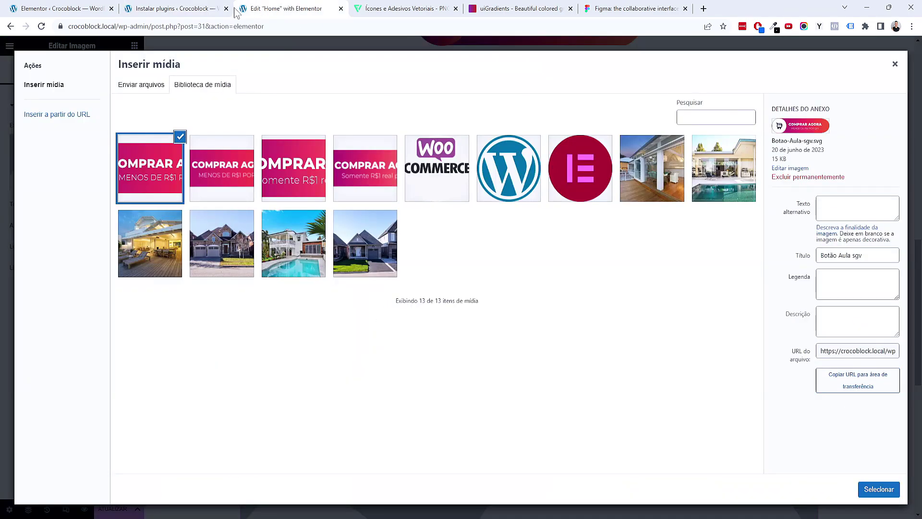
pyautogui.click(226, 8)
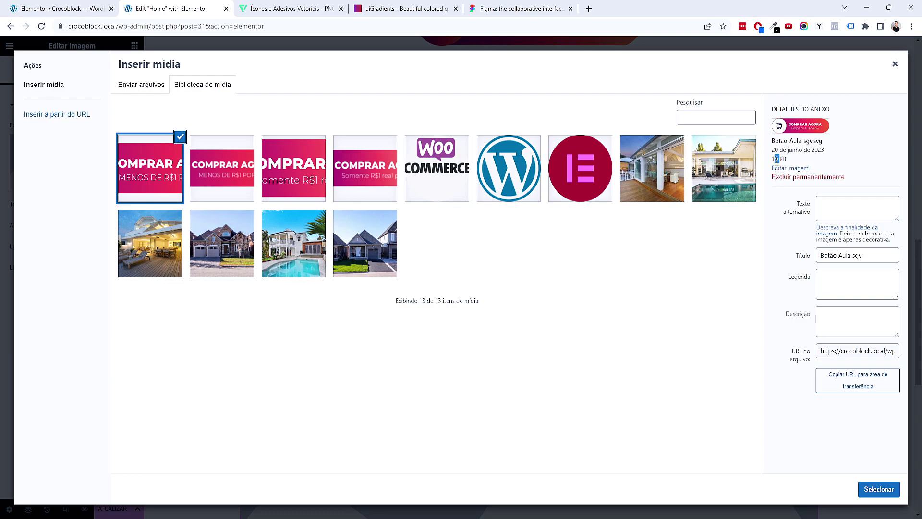
pyautogui.moveTo(817, 150); pyautogui.dragTo(767, 164)
# Step: Insert the Botão Aula SVG into the second image widget, linked to the custom URL '#'
pyautogui.click(233, 185)
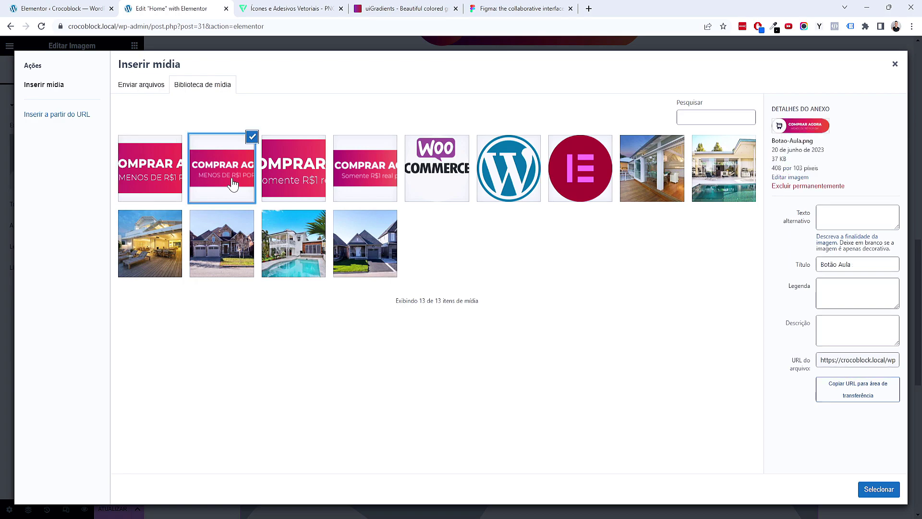
pyautogui.moveTo(784, 167); pyautogui.dragTo(771, 156)
pyautogui.click(173, 168)
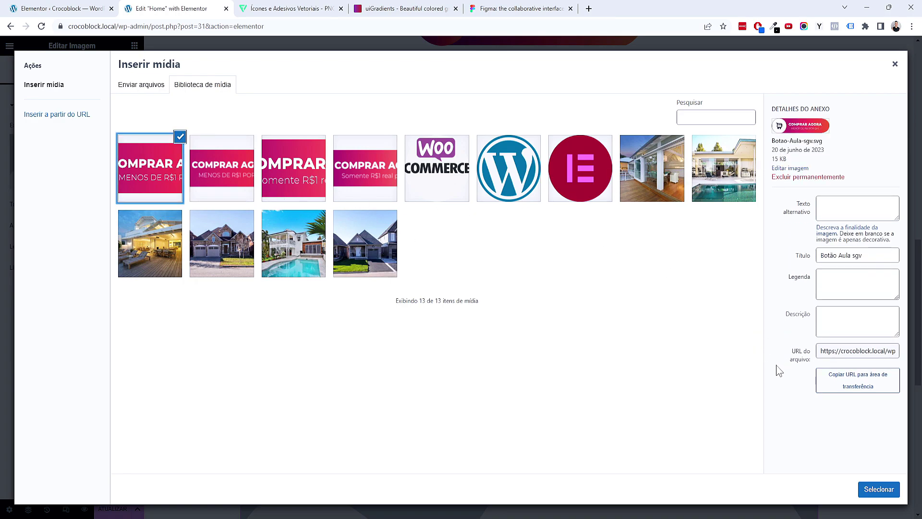
pyautogui.click(867, 482)
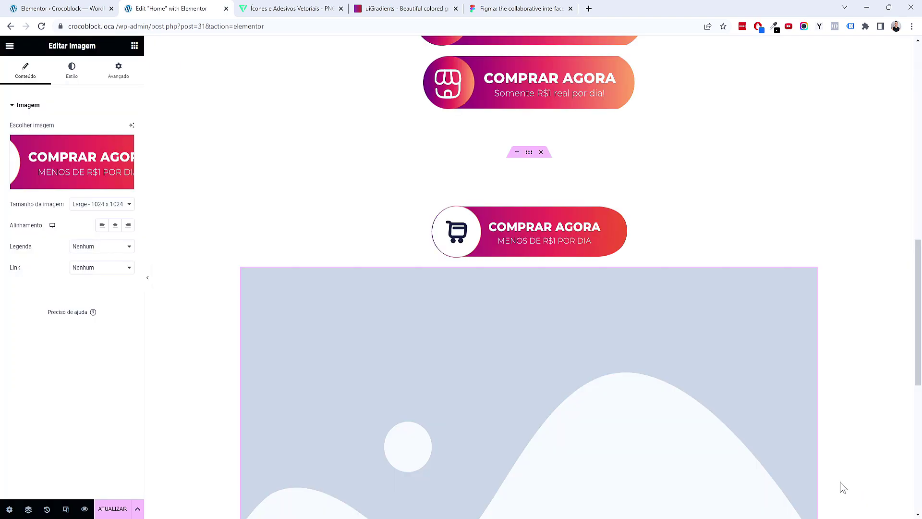
pyautogui.click(113, 269)
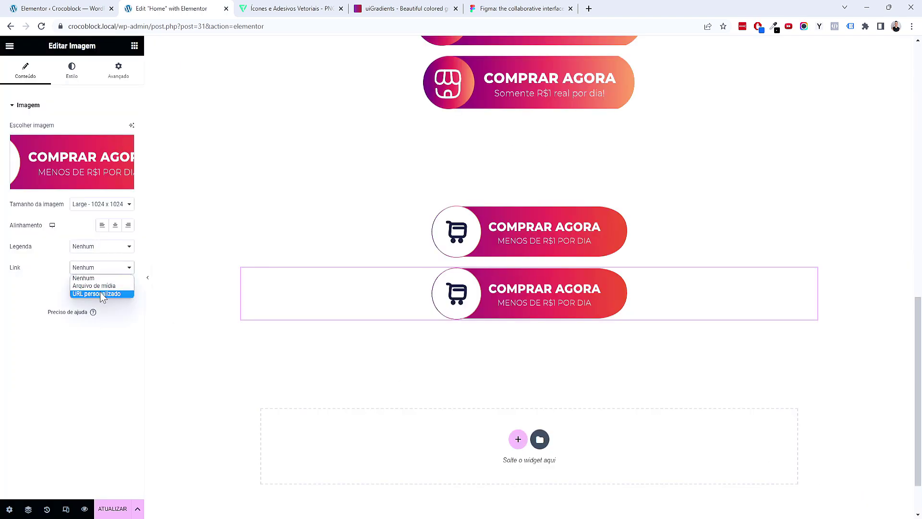
pyautogui.click(101, 292)
pyautogui.click(82, 289)
pyautogui.write('#')
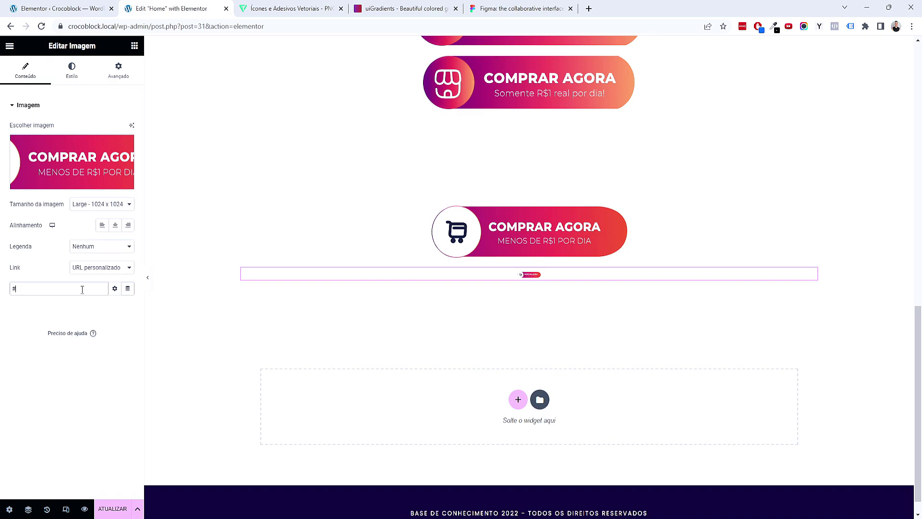
pyautogui.click(71, 70)
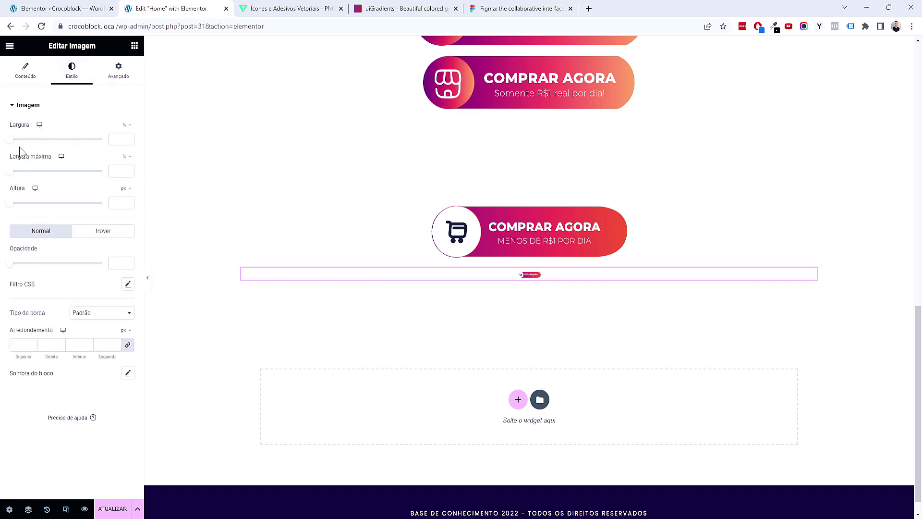
# Step: Stretch the new image and set the first cart button image to 1000 px wide
pyautogui.moveTo(41, 144); pyautogui.dragTo(121, 138)
pyautogui.click(42, 79)
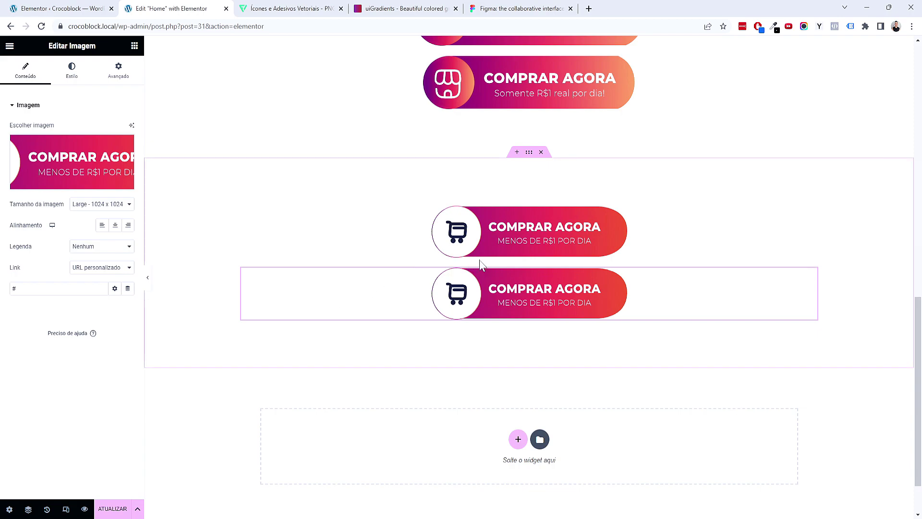
pyautogui.click(746, 215)
pyautogui.click(78, 78)
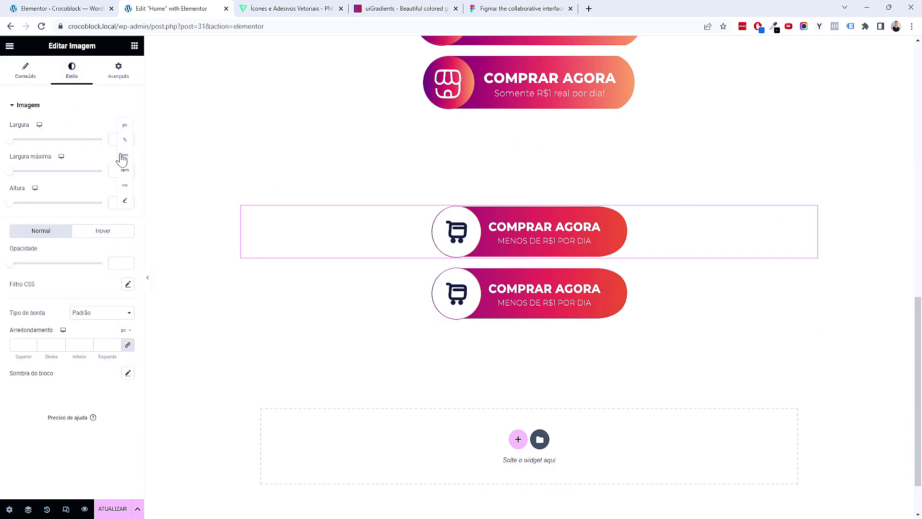
pyautogui.click(125, 125)
pyautogui.moveTo(11, 140); pyautogui.dragTo(109, 150)
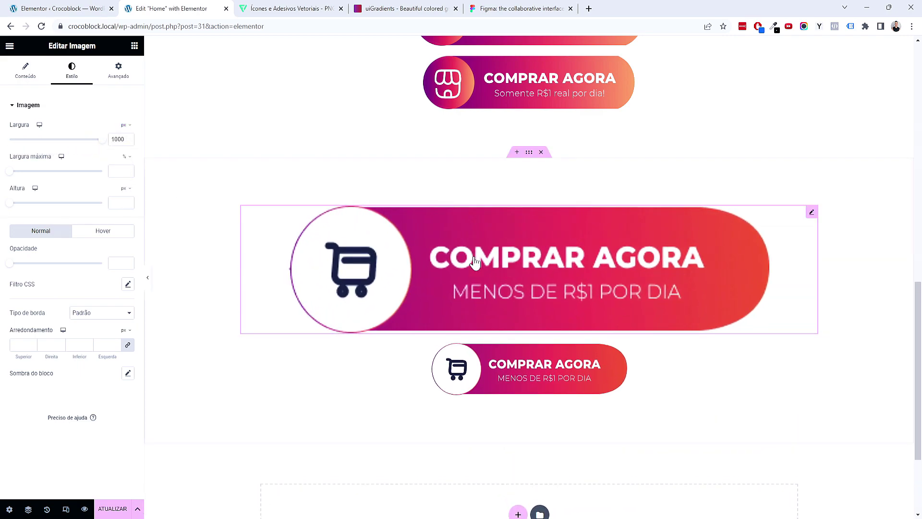
pyautogui.scroll(-3, 518, 270)
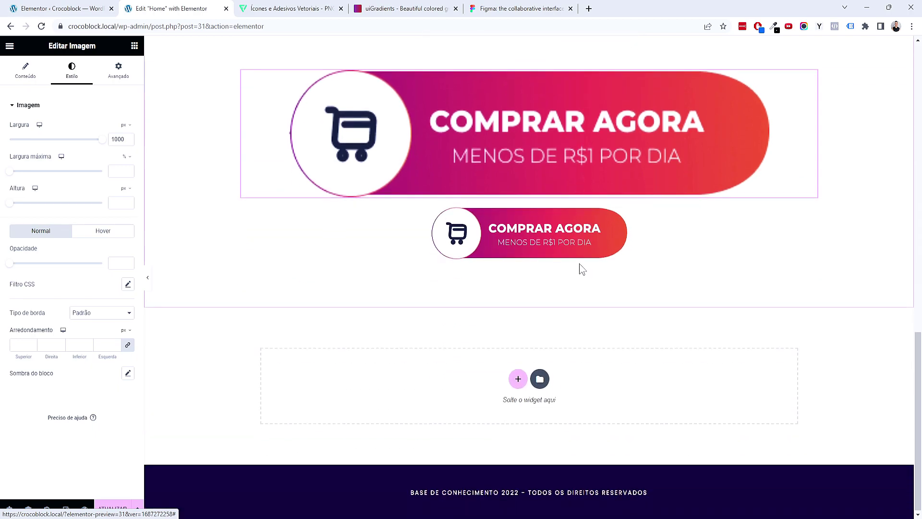
# Step: Set the second cart button image to 1000 px wide and compare with the Figma design
pyautogui.click(640, 240)
pyautogui.click(72, 72)
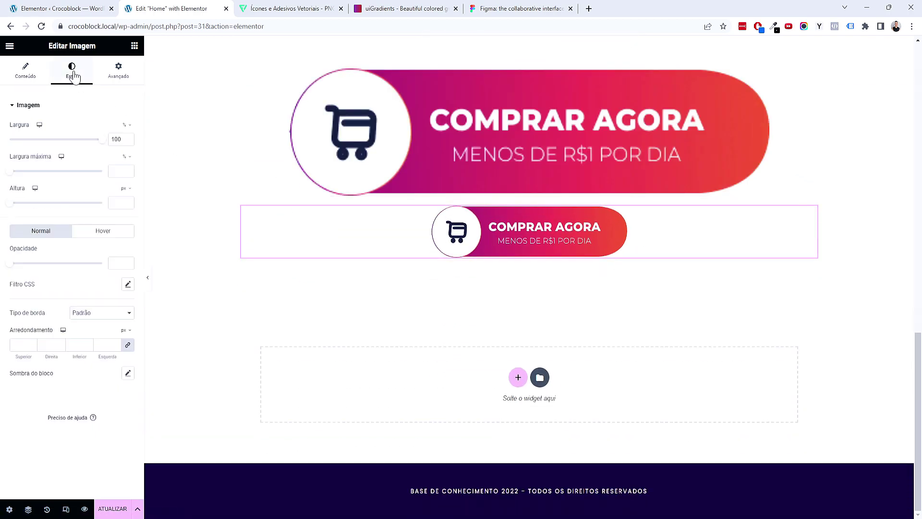
pyautogui.click(124, 126)
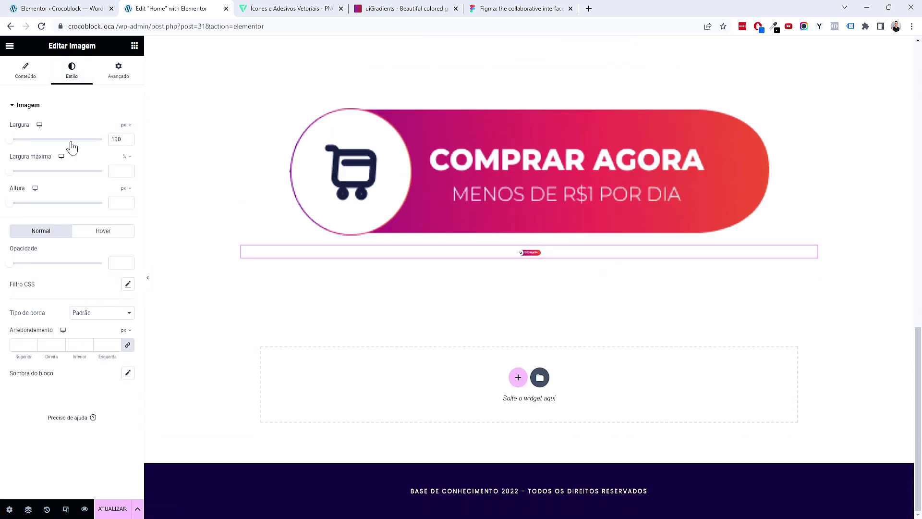
pyautogui.moveTo(8, 140); pyautogui.dragTo(130, 166)
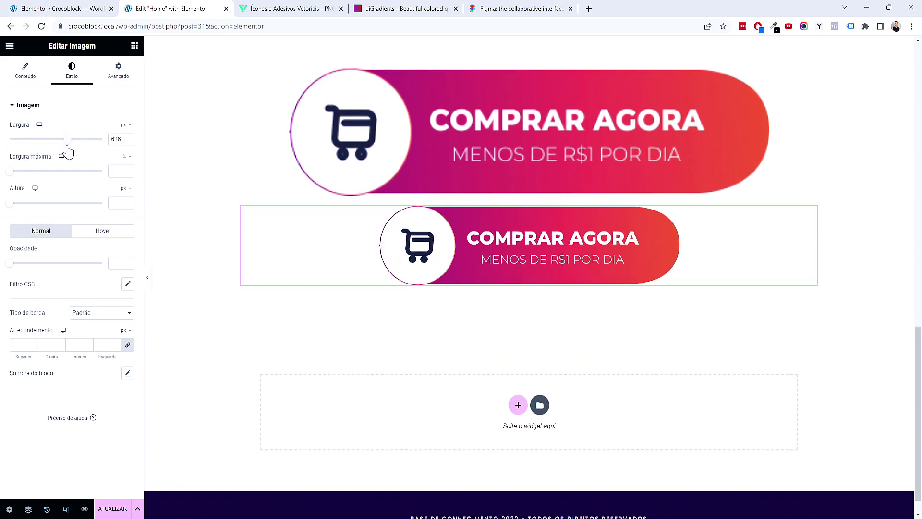
pyautogui.scroll(1, 609, 220)
pyautogui.moveTo(529, 181)
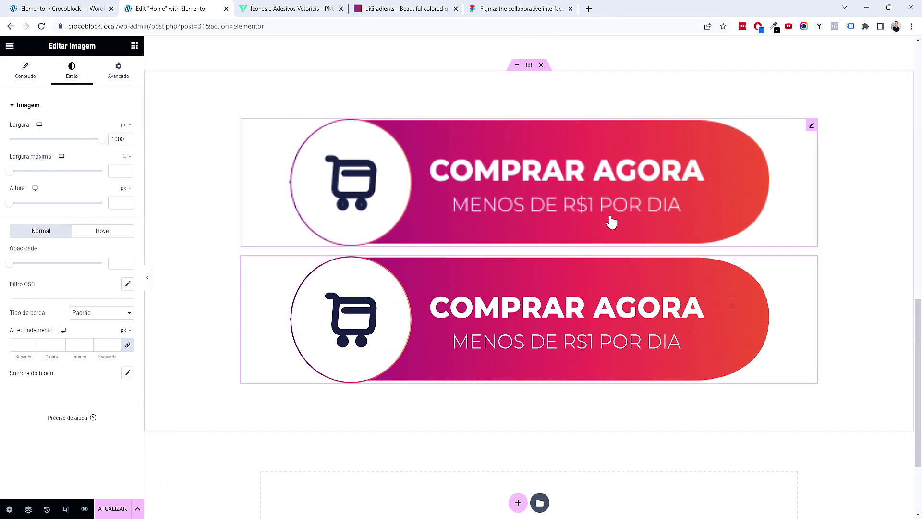
pyautogui.scroll(1, 502, 145)
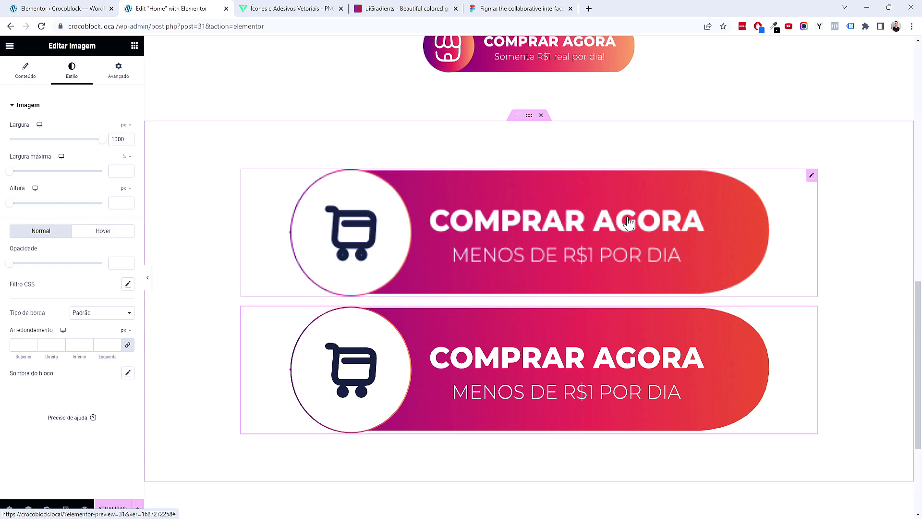
pyautogui.scroll(-1, 600, 336)
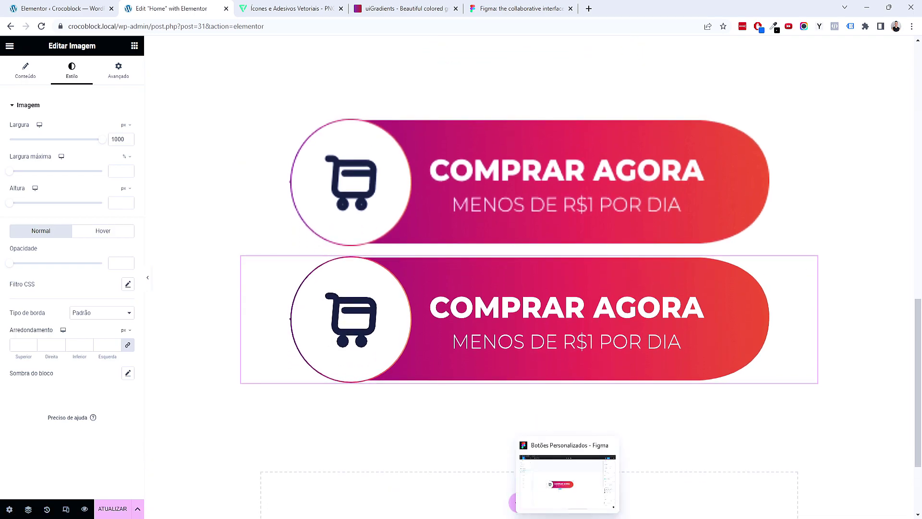
pyautogui.click(578, 497)
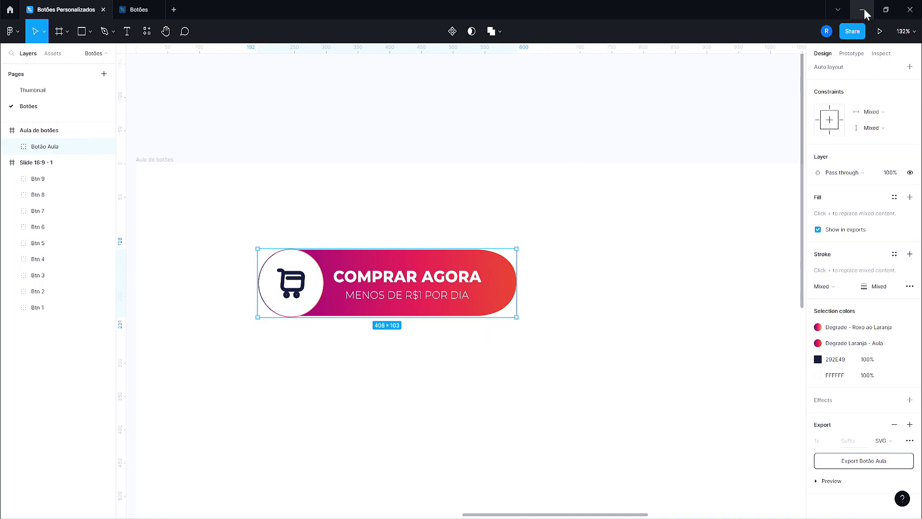
pyautogui.click(862, 10)
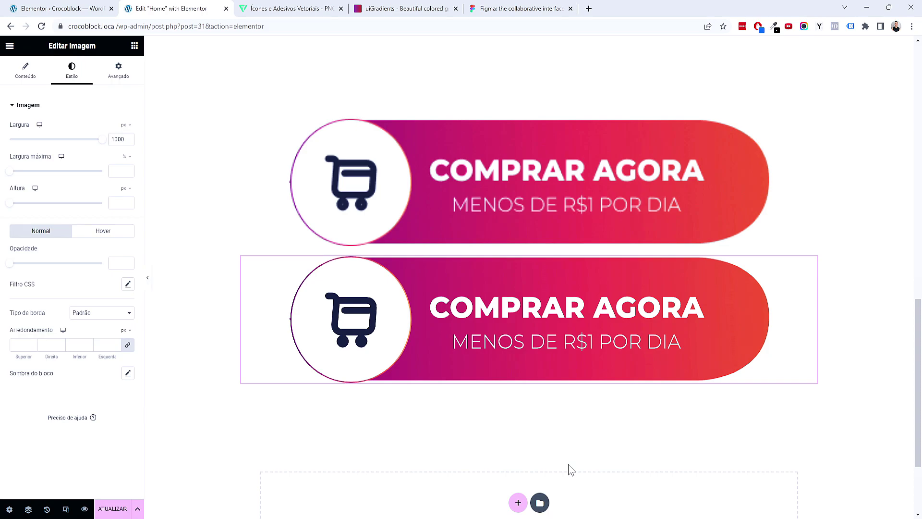
pyautogui.scroll(3, 469, 319)
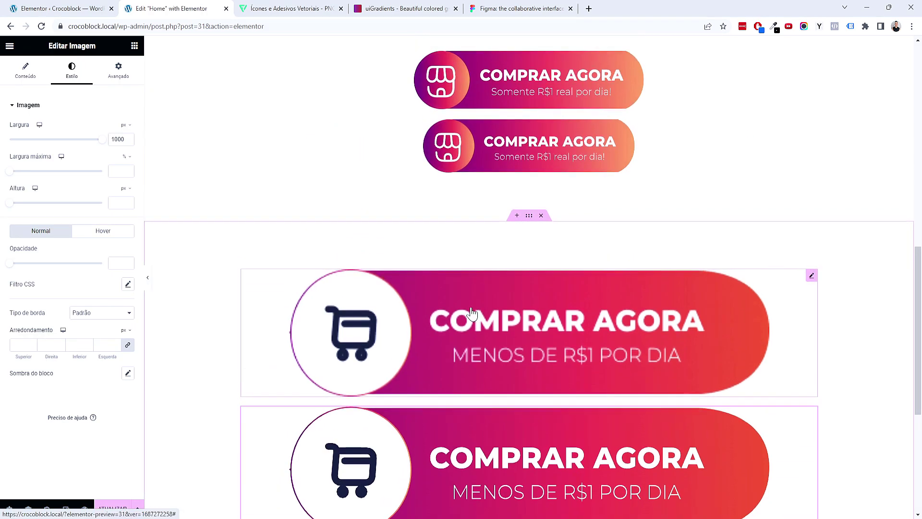
pyautogui.scroll(-5, 469, 313)
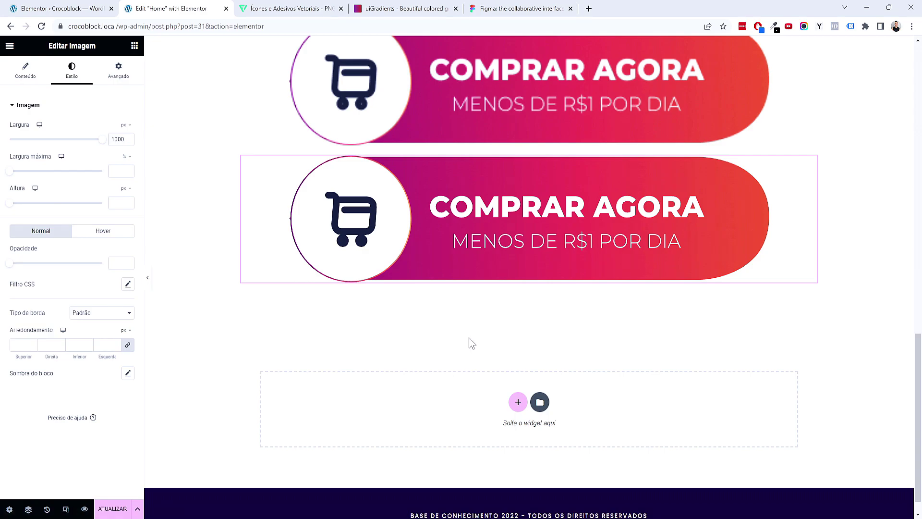
pyautogui.scroll(3, 469, 339)
pyautogui.scroll(-2, 477, 333)
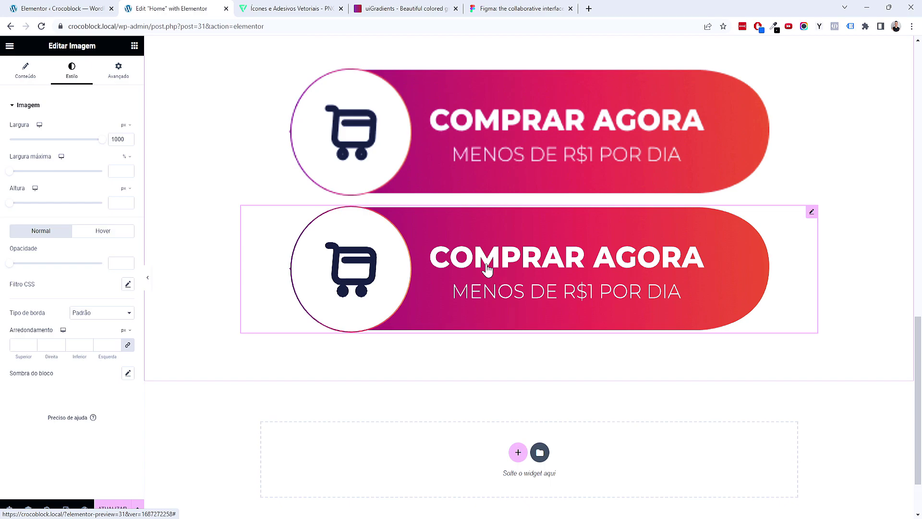
# Step: Change the image width to 100% and save the page
pyautogui.click(124, 125)
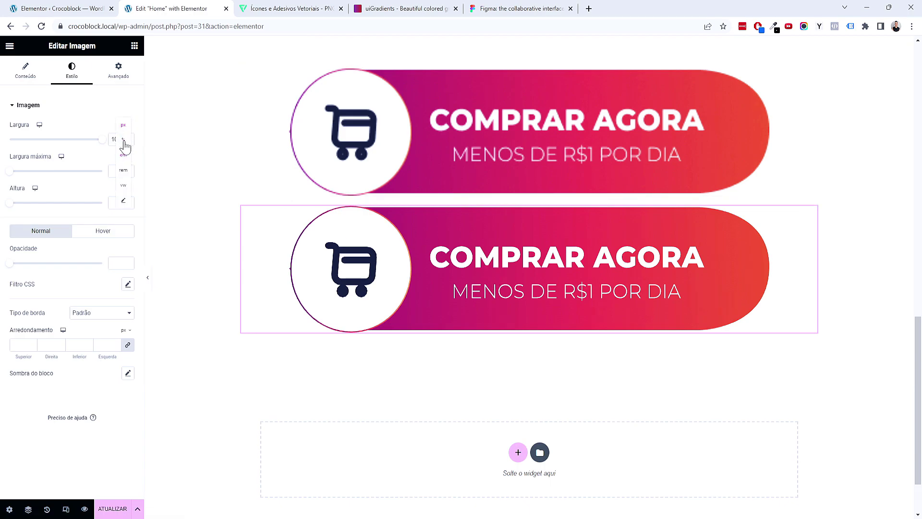
pyautogui.click(124, 140)
pyautogui.hotkey('ctrl', 'z')
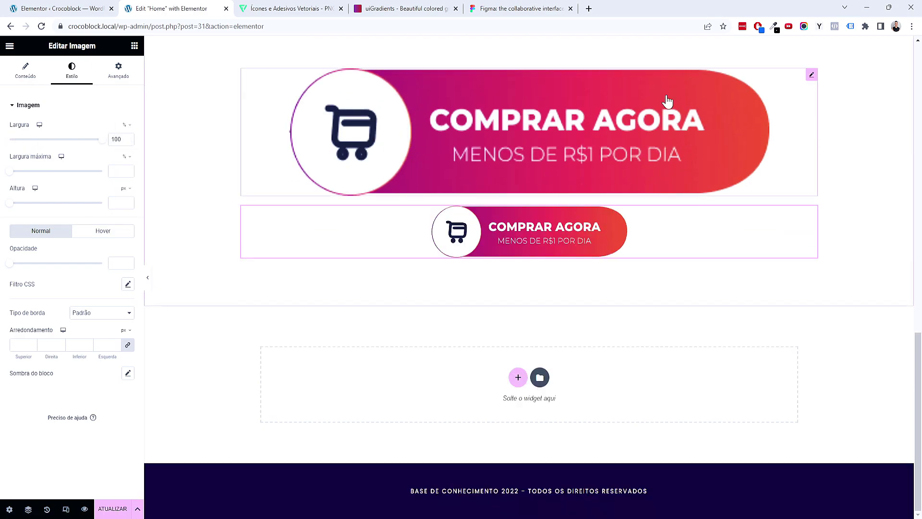
pyautogui.click(126, 125)
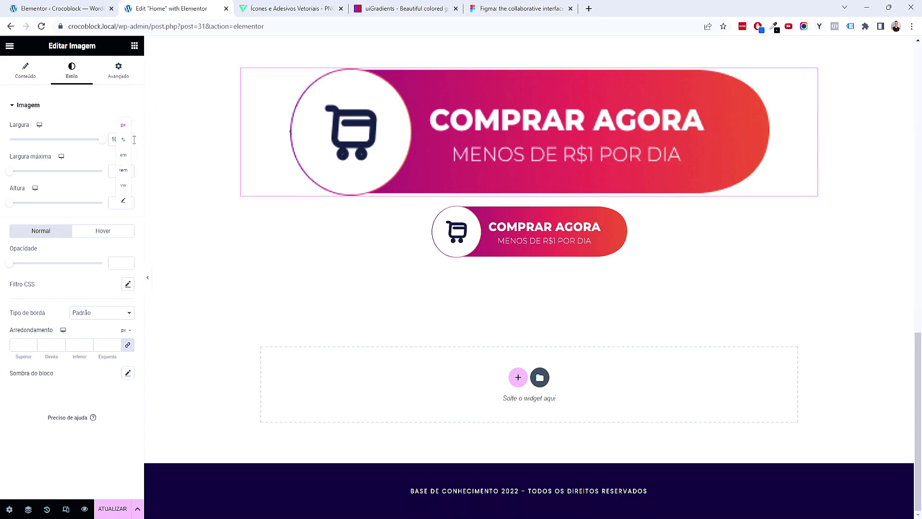
pyautogui.click(124, 139)
pyautogui.write('100')
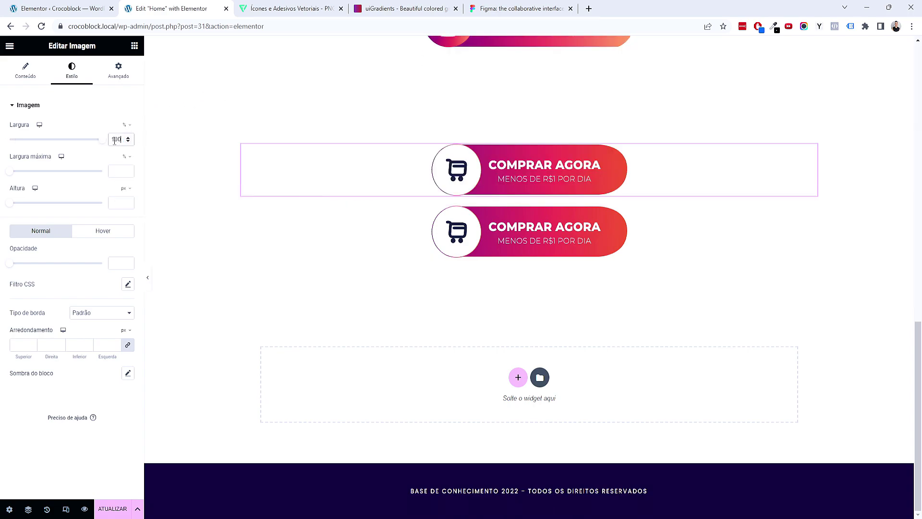
pyautogui.click(110, 508)
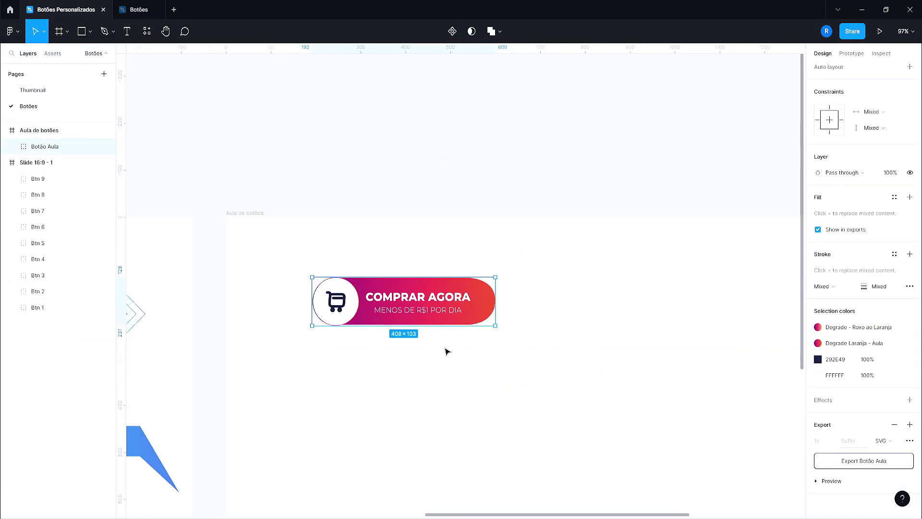
pyautogui.scroll(-5, 446, 350)
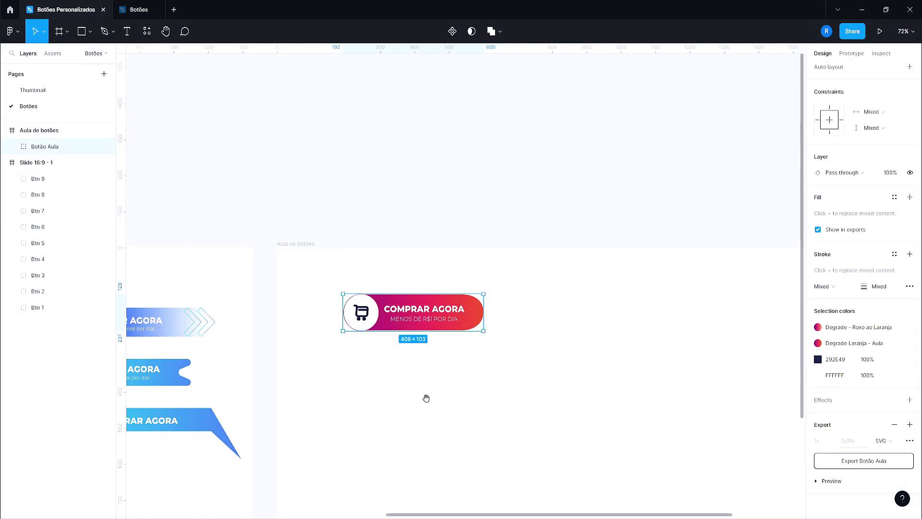
# Step: Draw a closed arrow-shaped path with the Pen tool left of the buttons
pyautogui.hscroll(-5, 412, 384)
pyautogui.scroll(-2, 413, 384)
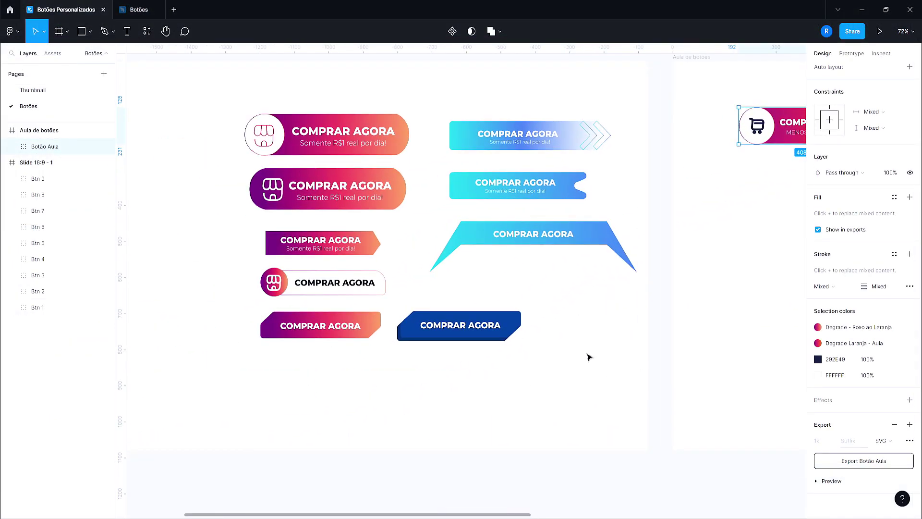
pyautogui.hscroll(-2, 207, 259)
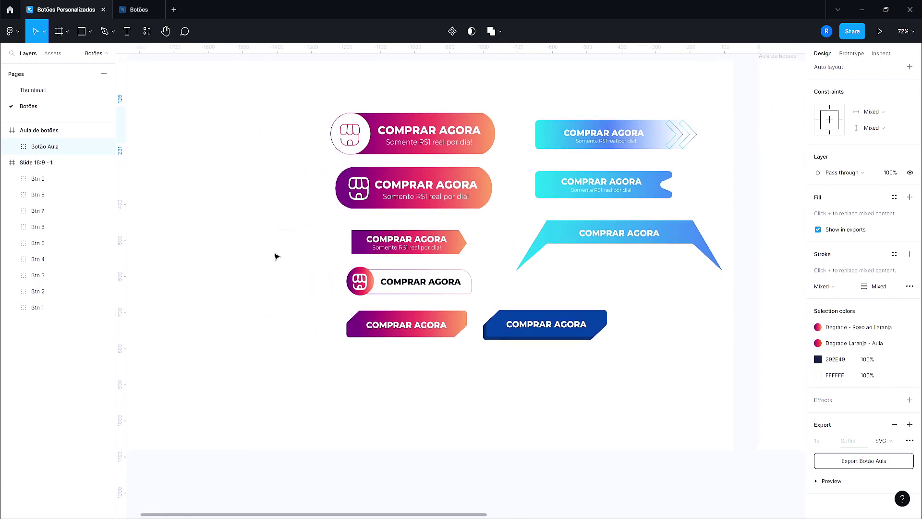
pyautogui.press('p')
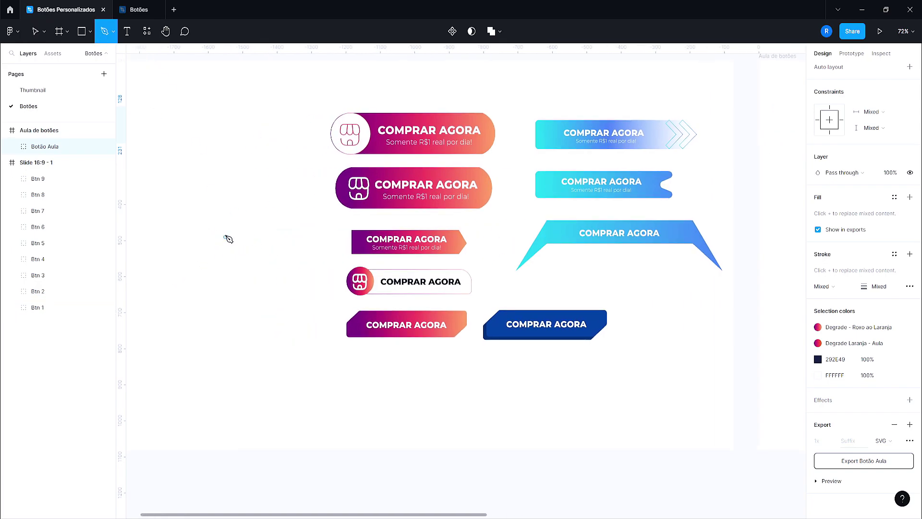
pyautogui.click(212, 233)
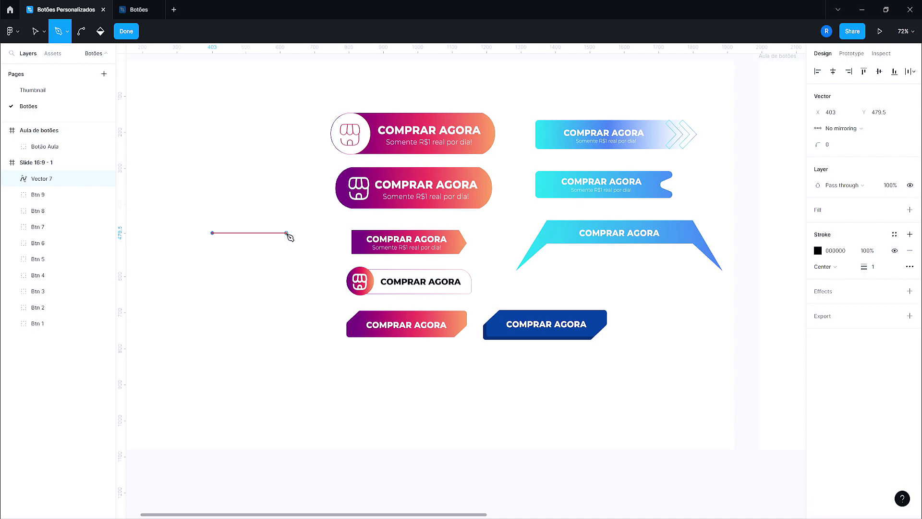
pyautogui.click(298, 232)
pyautogui.click(312, 248)
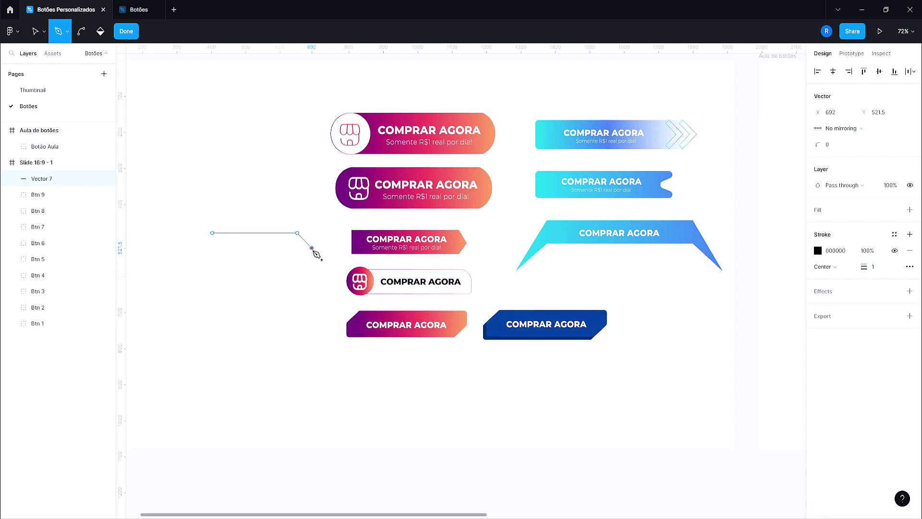
pyautogui.click(297, 262)
pyautogui.click(212, 263)
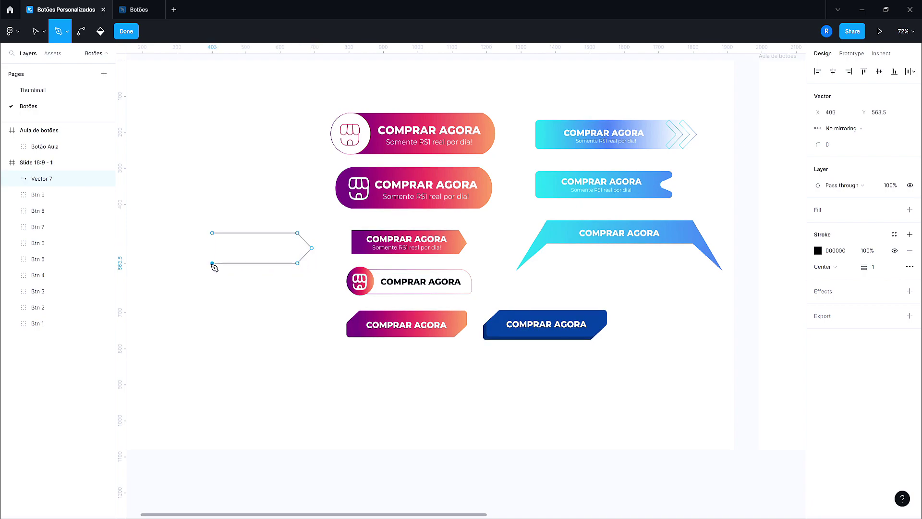
pyautogui.click(212, 233)
pyautogui.press('Escape')
# Step: Fill the arrow with the Degrade - Roxo ao Laranja gradient and remove its outline
pyautogui.click(255, 349)
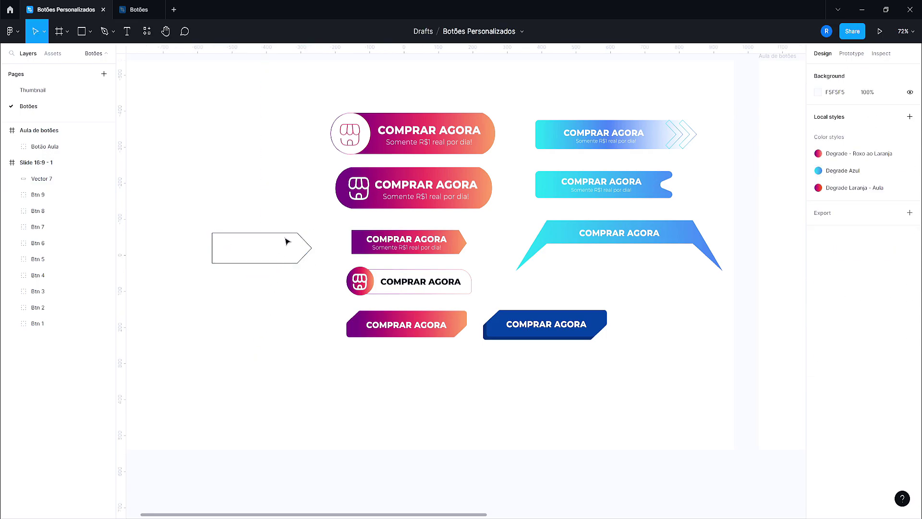
pyautogui.click(283, 263)
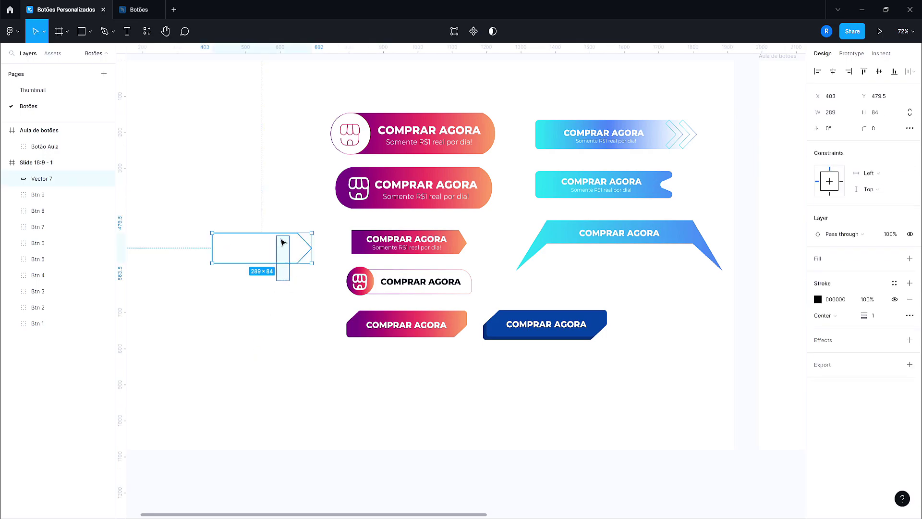
pyautogui.click(894, 259)
pyautogui.click(825, 319)
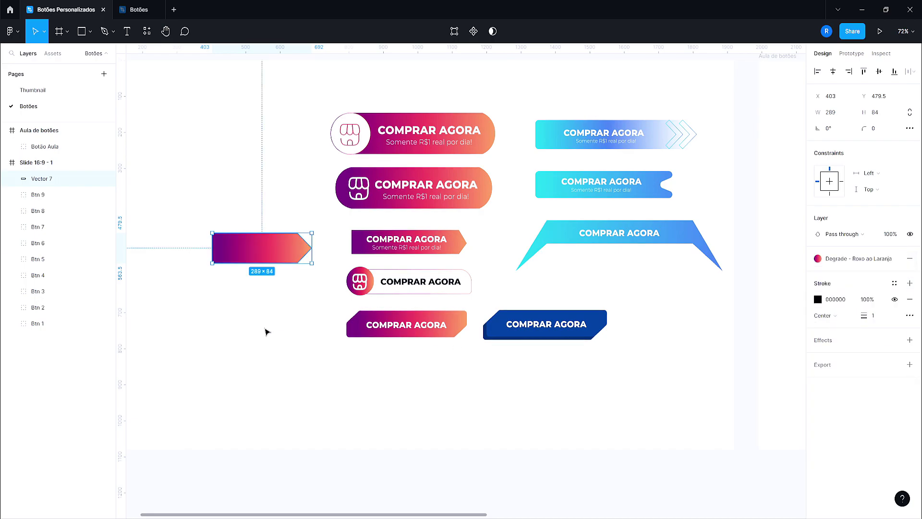
pyautogui.click(280, 312)
pyautogui.keyDown('ctrl'); pyautogui.scroll(5, 278, 290); pyautogui.keyUp('ctrl')
pyautogui.click(309, 226)
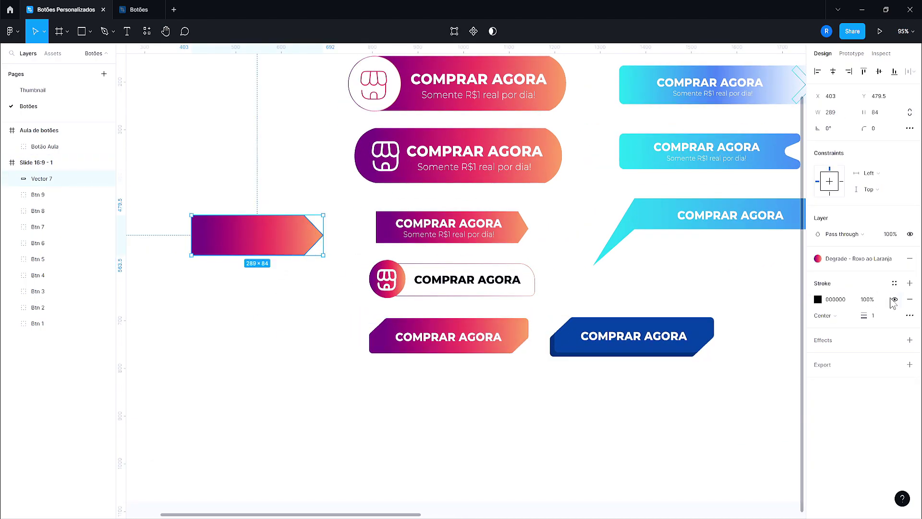
pyautogui.click(910, 299)
pyautogui.click(216, 341)
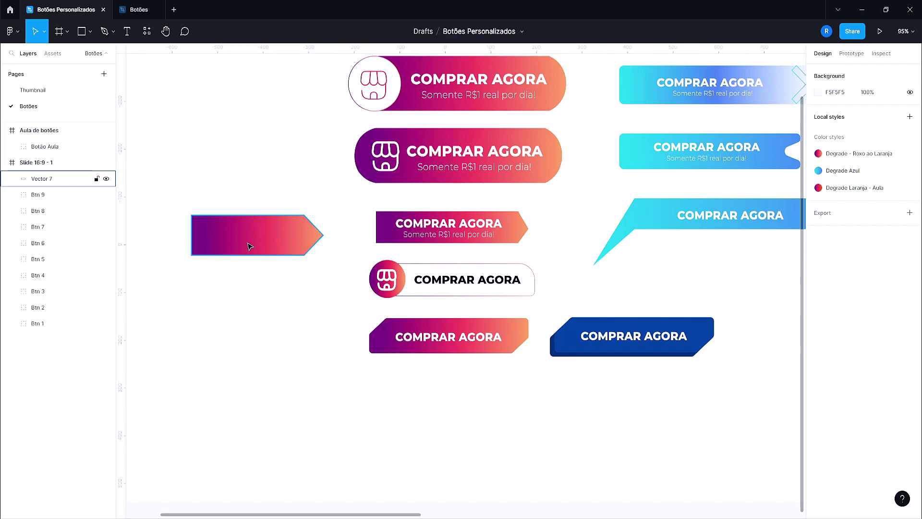
# Step: Add a text label on the arrow, typing 'CompraGORA'
pyautogui.press('t')
pyautogui.click(216, 237)
pyautogui.write('CompraGORA')
# Step: Finish the COMPRAR AGORA label and move it onto the arrow's left part
pyautogui.press('Escape')
pyautogui.moveTo(290, 242); pyautogui.dragTo(276, 241)
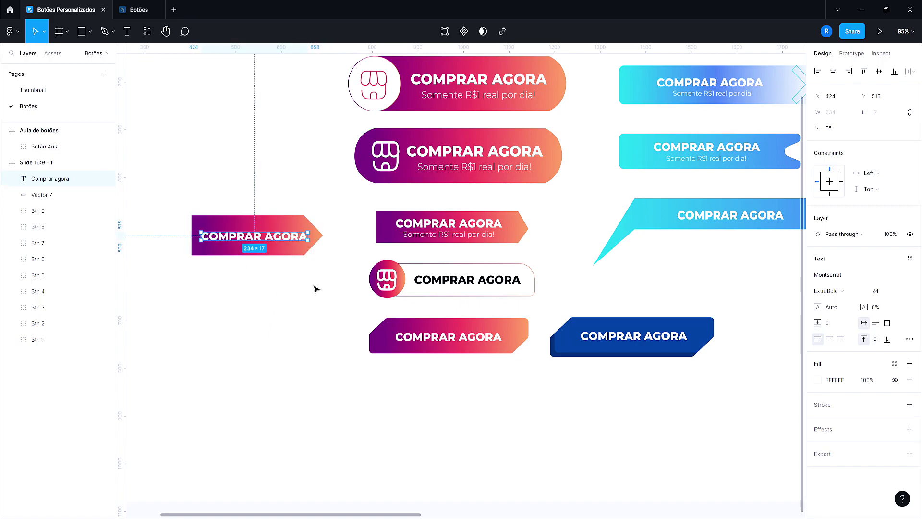
pyautogui.click(314, 289)
# Step: Bend the arrow's pointed right tip into a smooth rounded curve
pyautogui.click(320, 237)
pyautogui.doubleClick(321, 239)
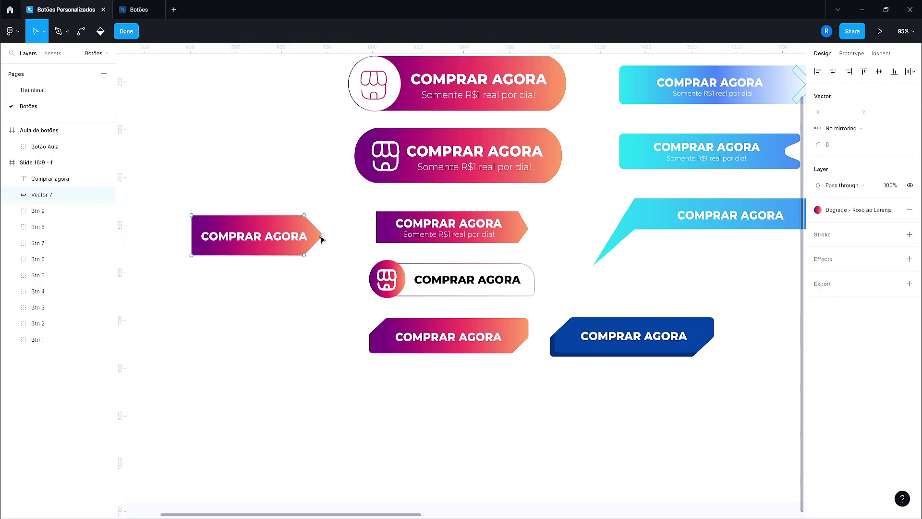
pyautogui.moveTo(322, 236); pyautogui.dragTo(283, 236)
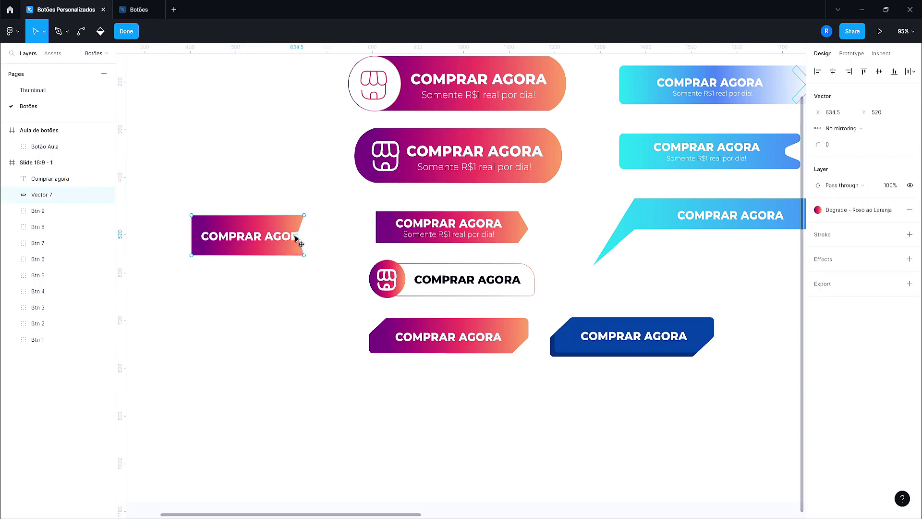
pyautogui.moveTo(284, 236); pyautogui.dragTo(328, 238)
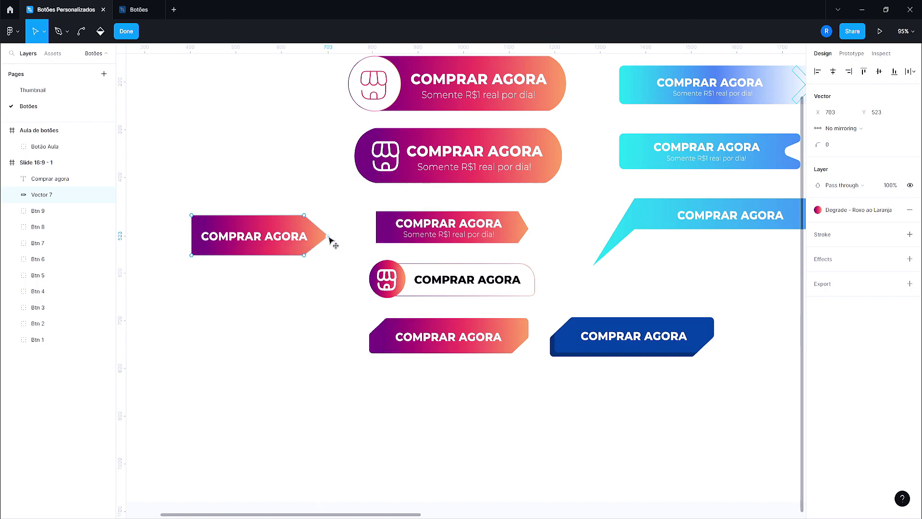
pyautogui.click(81, 31)
pyautogui.moveTo(328, 244); pyautogui.dragTo(326, 253)
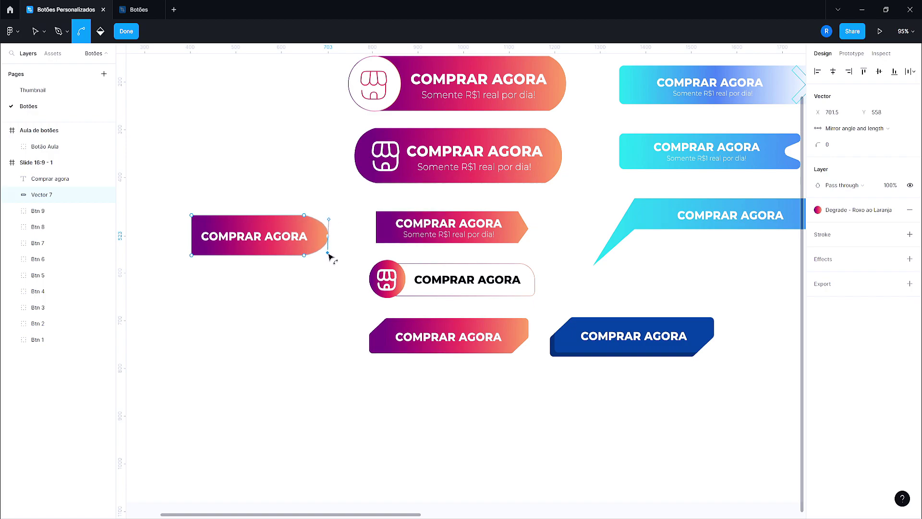
pyautogui.moveTo(328, 250)
pyautogui.mouseDown()
pyautogui.moveTo(328, 277)
pyautogui.moveTo(328, 250)
pyautogui.mouseUp()
pyautogui.press('Escape')
# Step: Move one shape of the blue button down below the button face
pyautogui.click(325, 296)
pyautogui.hscroll(2, 454, 429)
pyautogui.scroll(-1, 454, 428)
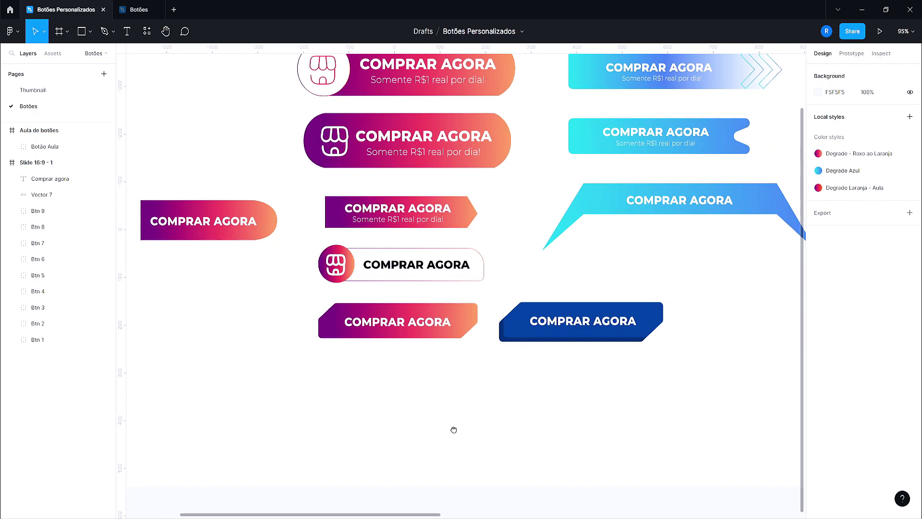
pyautogui.hscroll(2, 543, 329)
pyautogui.scroll(-1, 543, 329)
pyautogui.click(578, 283)
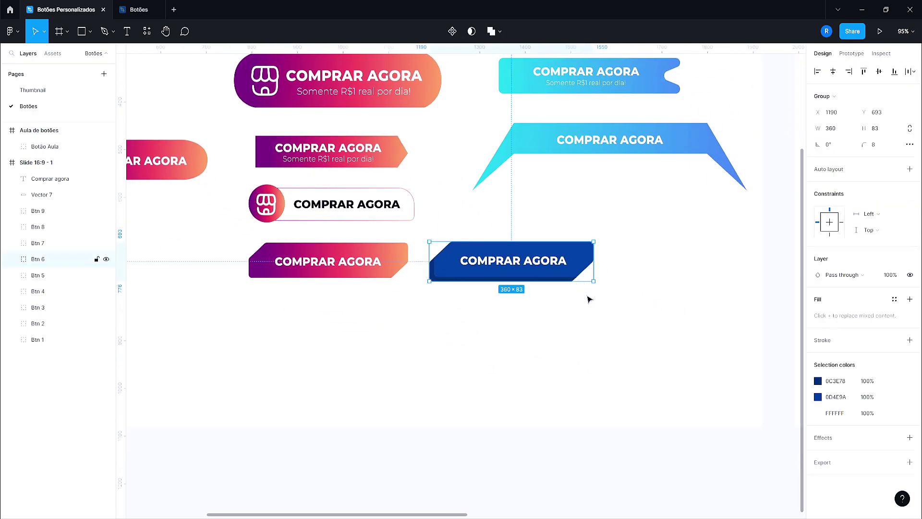
pyautogui.click(538, 346)
pyautogui.hscroll(-3, 539, 360)
pyautogui.hscroll(3, 256, 350)
pyautogui.hscroll(2, 636, 301)
pyautogui.doubleClick(492, 267)
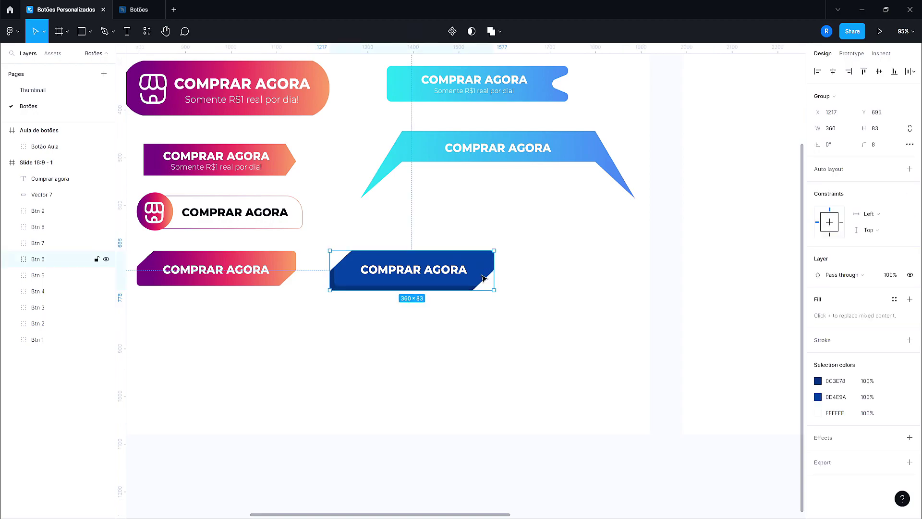
pyautogui.moveTo(488, 271)
pyautogui.mouseDown()
pyautogui.moveTo(442, 295)
pyautogui.moveTo(440, 368)
pyautogui.moveTo(409, 352)
pyautogui.mouseUp()
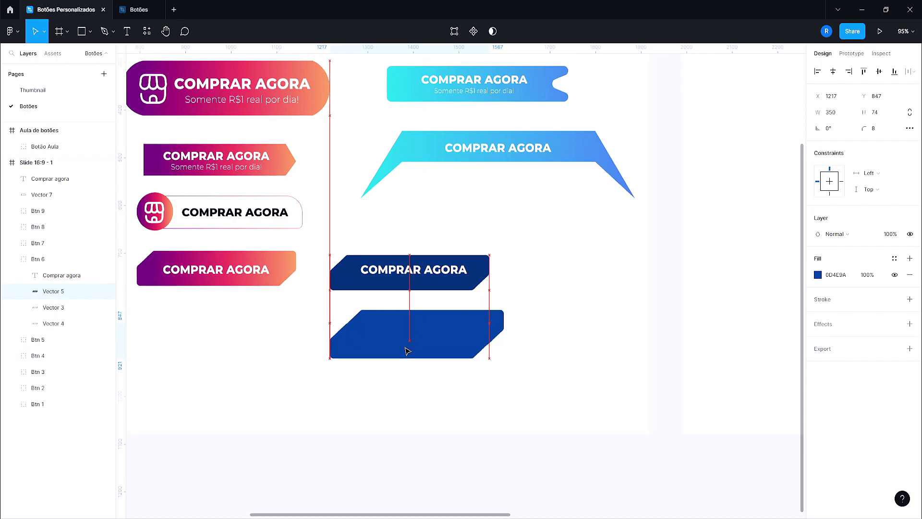
# Step: Darken the lower shape's blue fill and shift the blue button group down-left
pyautogui.click(817, 275)
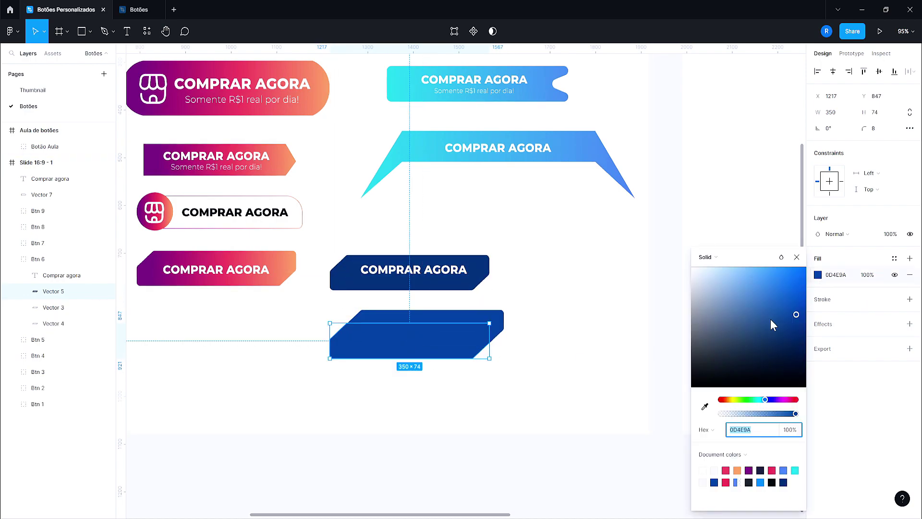
pyautogui.moveTo(772, 324); pyautogui.dragTo(800, 337)
pyautogui.click(523, 338)
pyautogui.click(492, 340)
pyautogui.click(535, 399)
pyautogui.moveTo(429, 346); pyautogui.dragTo(401, 364)
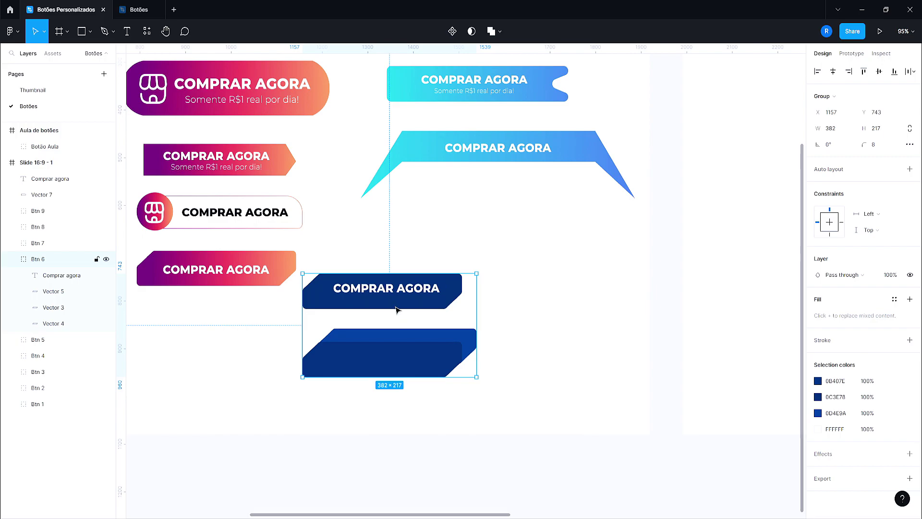
# Step: Reorder Vector 3 above Vectors 4 and 5 and drag it onto the navy base
pyautogui.doubleClick(396, 310)
pyautogui.moveTo(53, 323); pyautogui.dragTo(63, 301)
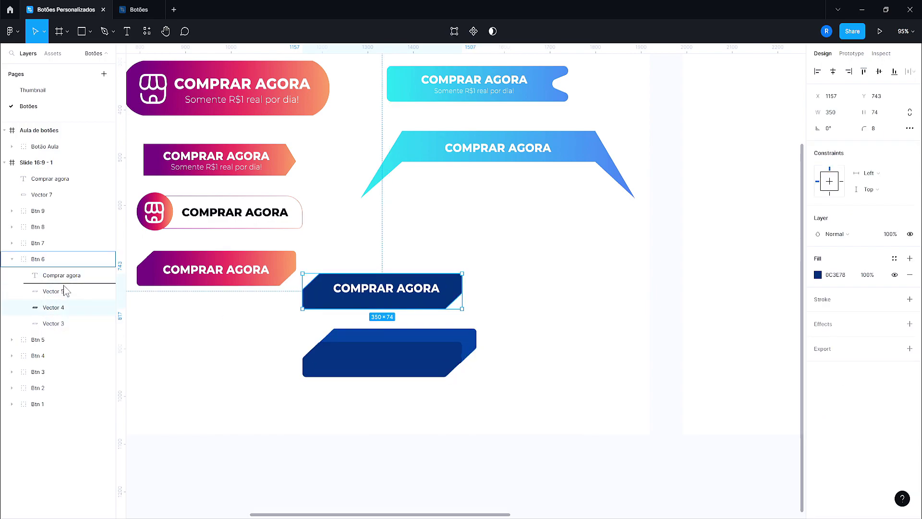
pyautogui.moveTo(58, 294); pyautogui.dragTo(60, 313)
pyautogui.moveTo(459, 341); pyautogui.dragTo(384, 368)
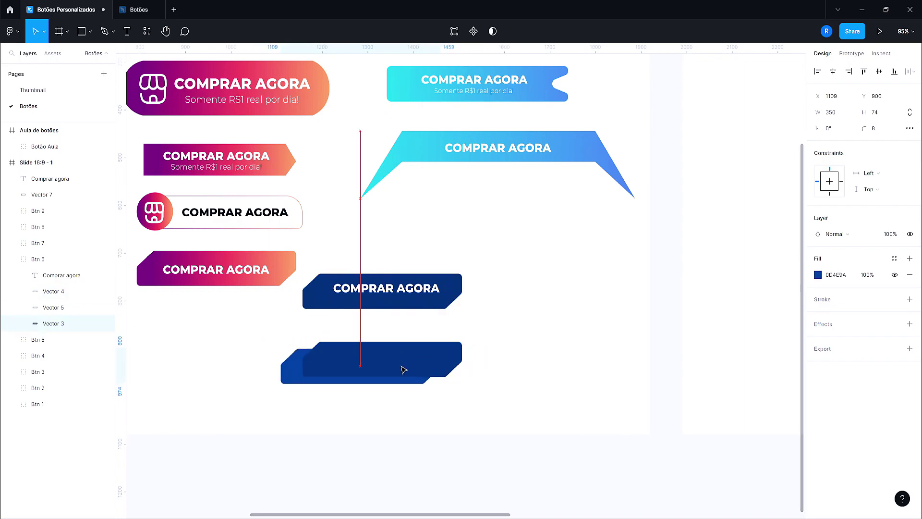
pyautogui.moveTo(57, 329); pyautogui.dragTo(62, 288)
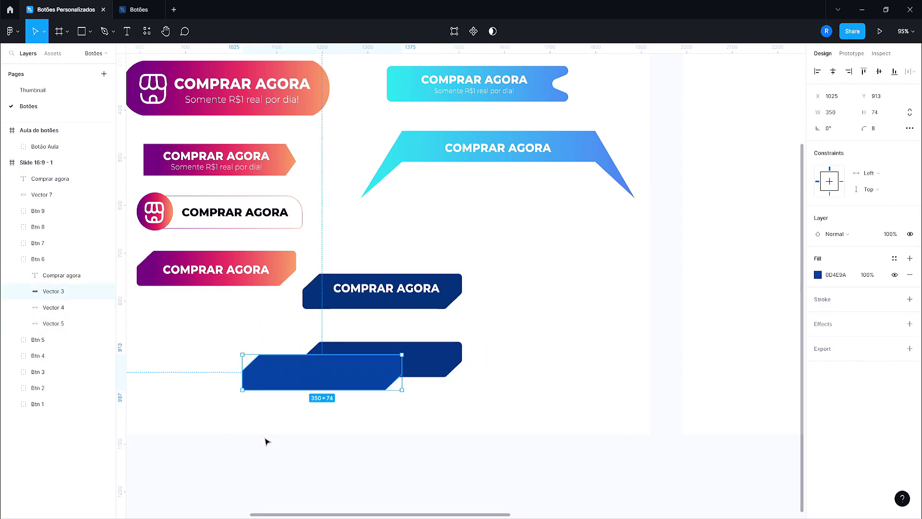
pyautogui.moveTo(326, 384); pyautogui.dragTo(394, 364)
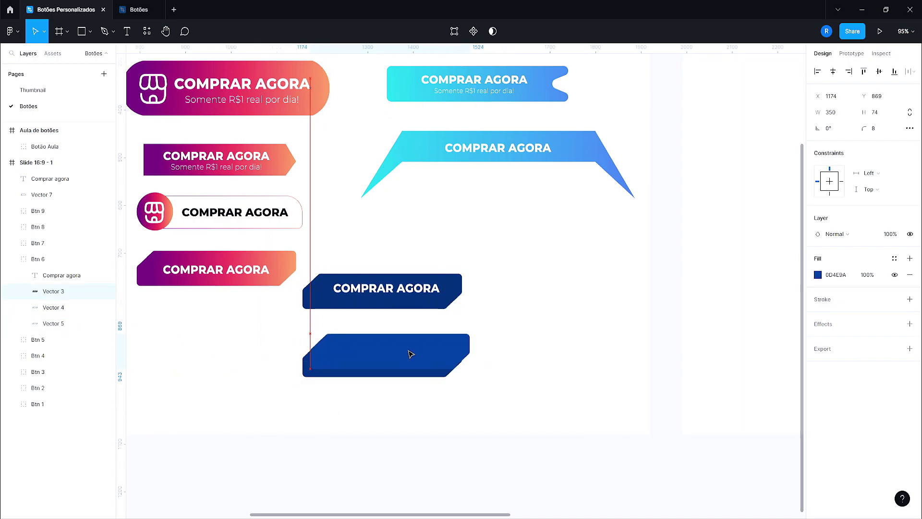
# Step: Check the stacked 3D look by selecting the lighter blue top shape and the button group
pyautogui.click(398, 327)
pyautogui.click(369, 333)
pyautogui.click(315, 414)
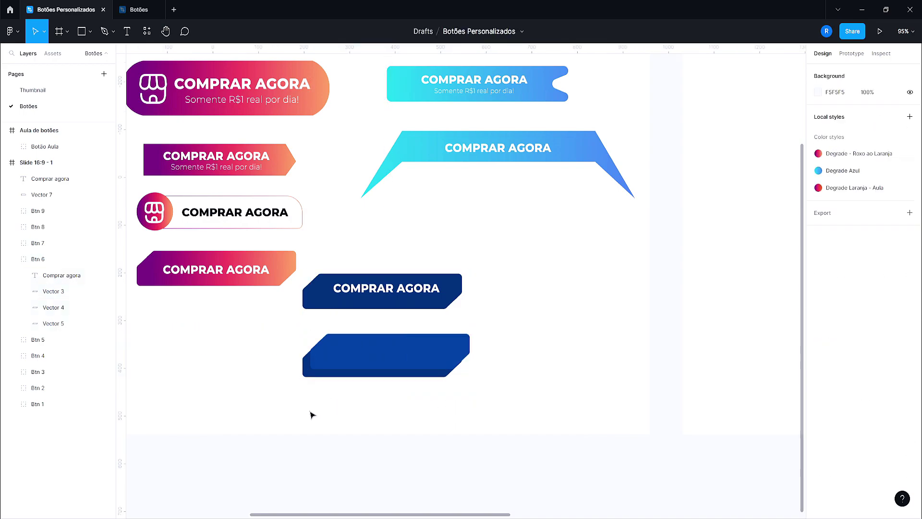
pyautogui.click(48, 291)
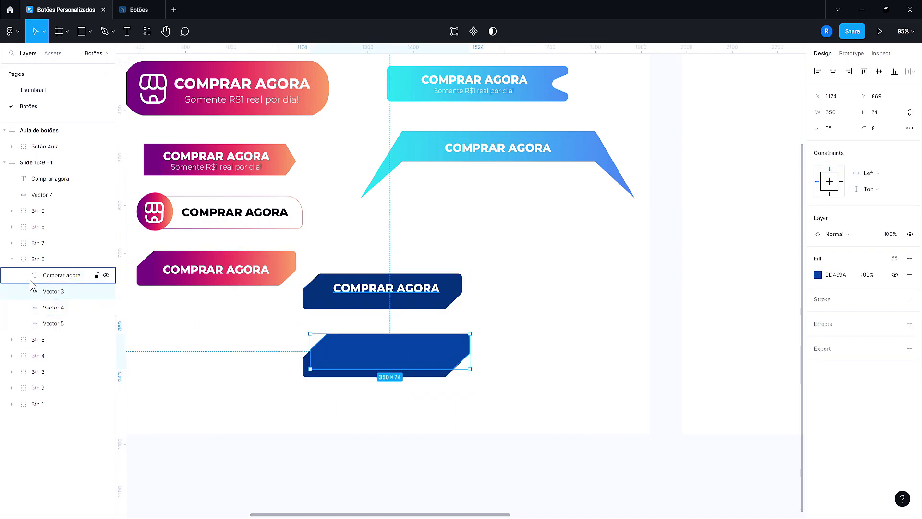
pyautogui.click(45, 261)
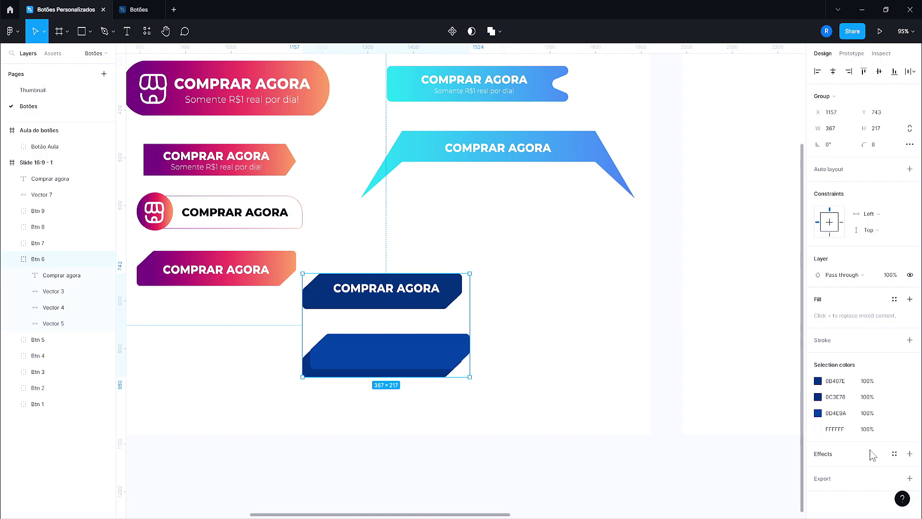
pyautogui.click(553, 430)
pyautogui.scroll(1, 531, 294)
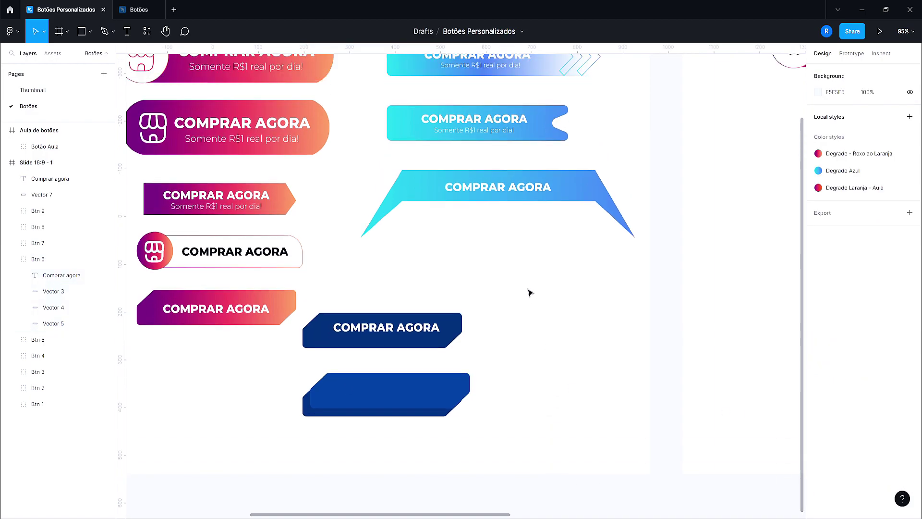
# Step: Select the Botão Aula cart button and add a Drop shadow effect
pyautogui.scroll(1, 518, 350)
pyautogui.scroll(2, 515, 348)
pyautogui.scroll(2, 617, 280)
pyautogui.scroll(-2, 616, 281)
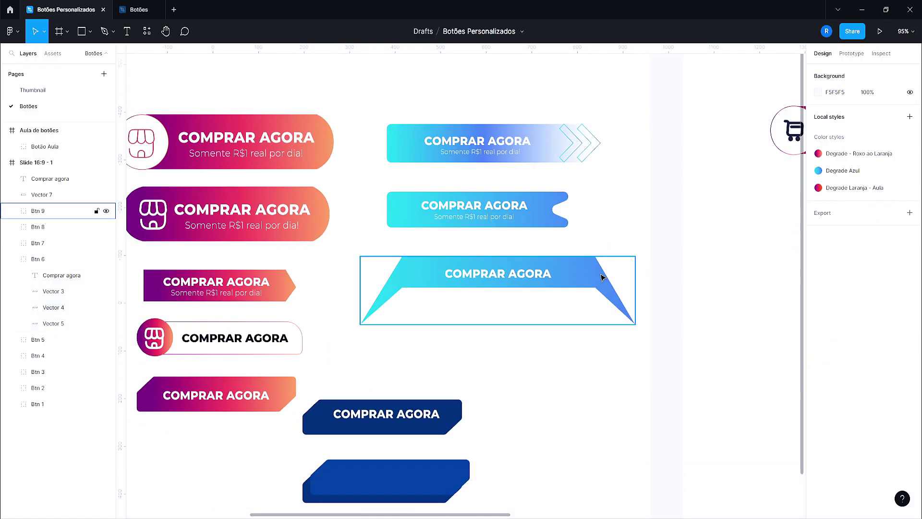
pyautogui.scroll(-1, 602, 272)
pyautogui.hscroll(3, 614, 331)
pyautogui.hscroll(5, 542, 315)
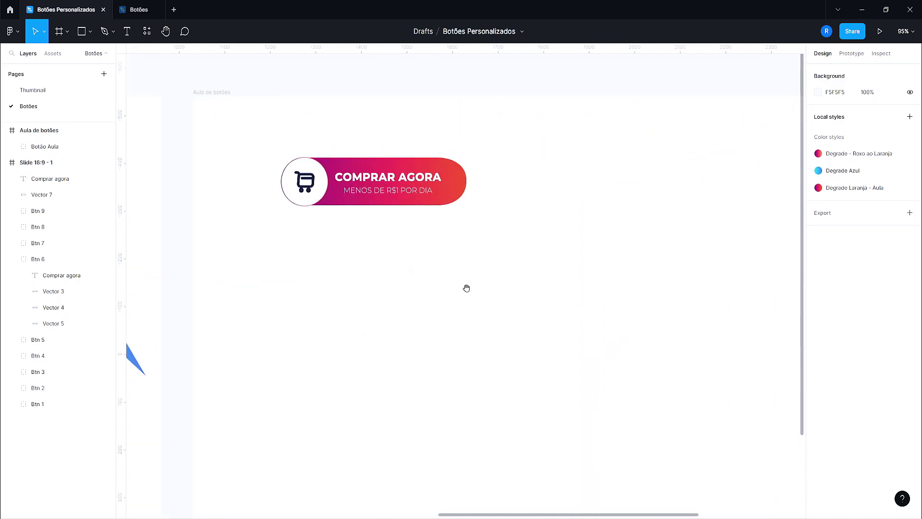
pyautogui.click(449, 199)
pyautogui.scroll(-3, 864, 350)
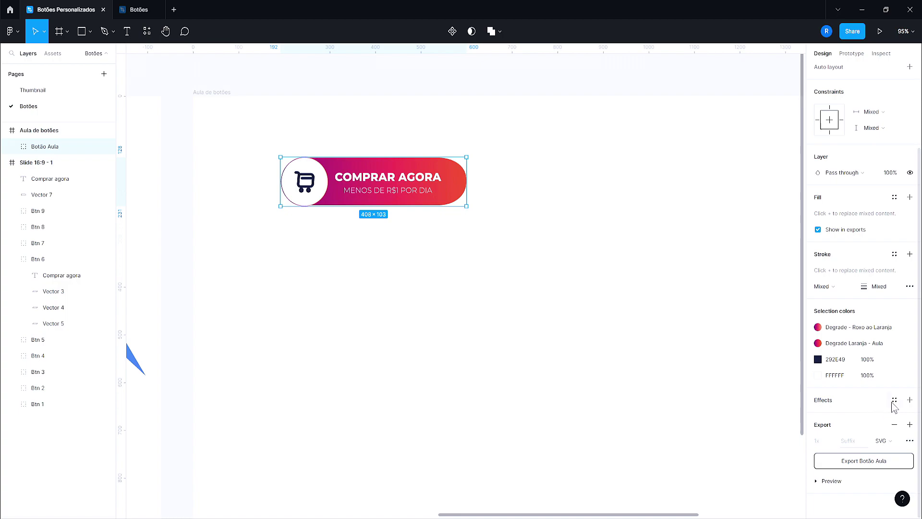
pyautogui.click(908, 400)
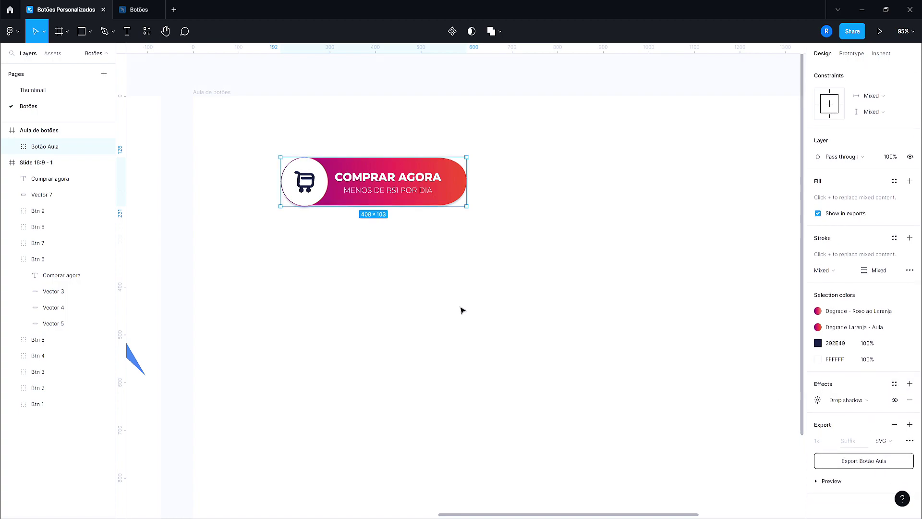
# Step: Set the drop shadow to X -5, Y 10 and Blur 13
pyautogui.click(818, 401)
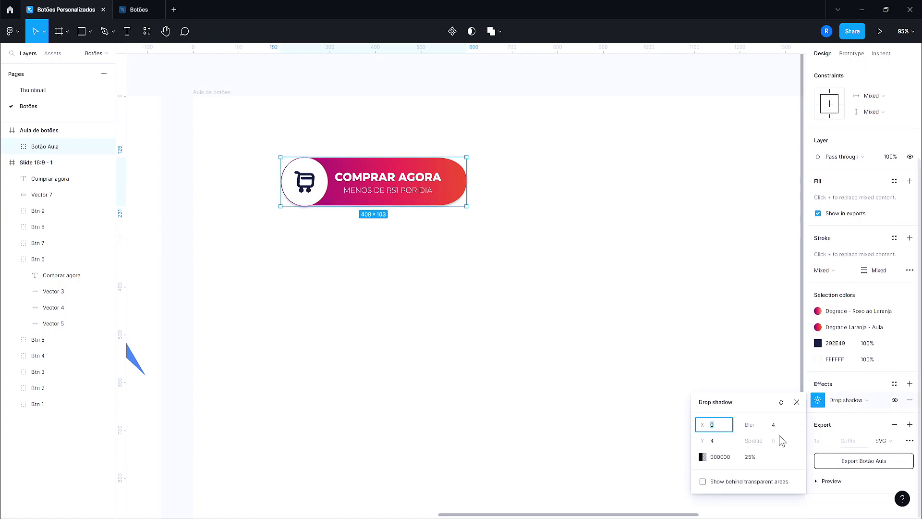
pyautogui.write('0')
pyautogui.press('Return')
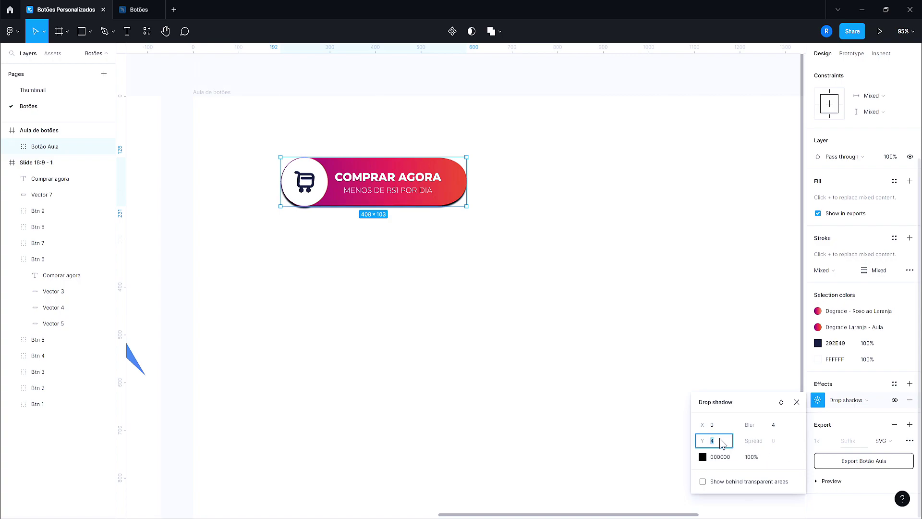
pyautogui.write('10')
pyautogui.press('Return')
pyautogui.moveTo(750, 424); pyautogui.dragTo(804, 422)
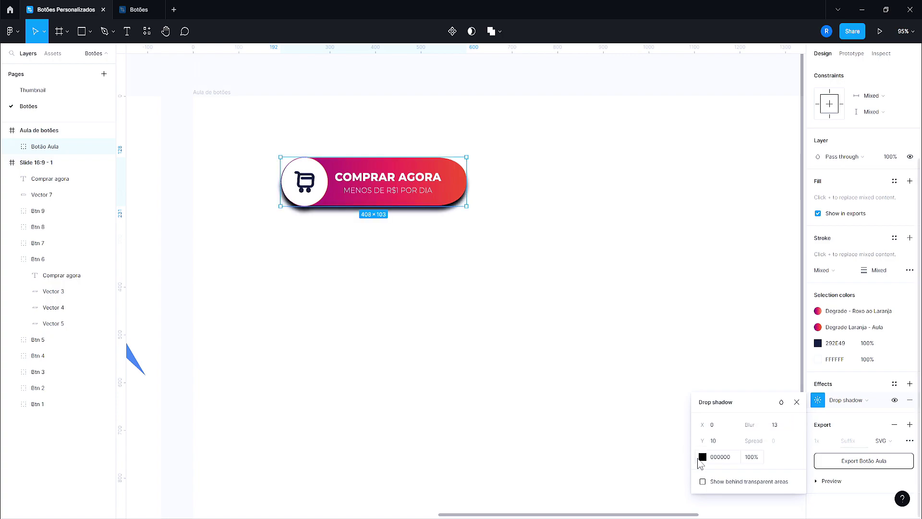
pyautogui.moveTo(702, 447); pyautogui.dragTo(702, 435)
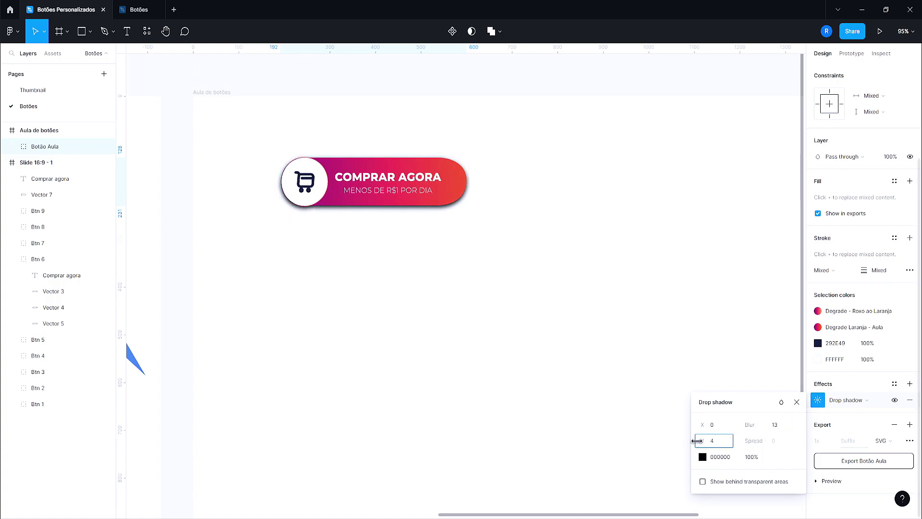
pyautogui.moveTo(702, 424); pyautogui.dragTo(713, 422)
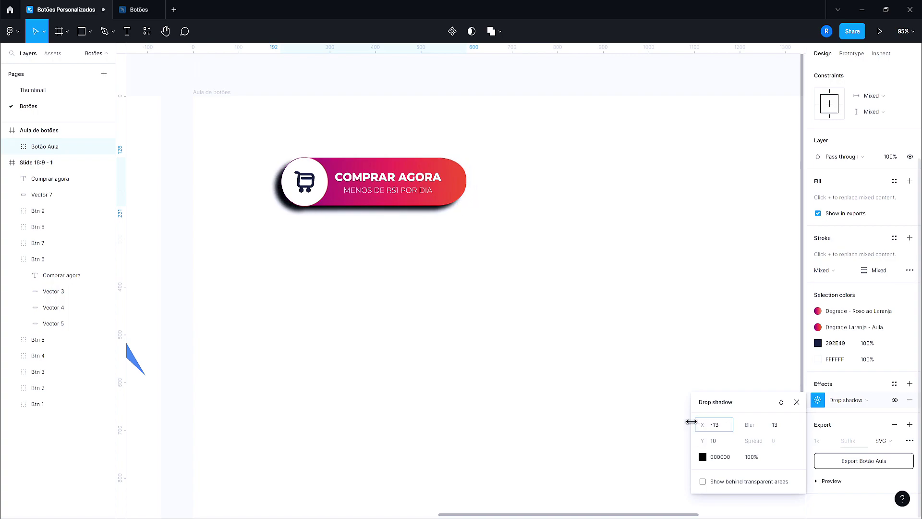
# Step: Make the shadow colour orange FF7C03 at 42% opacity
pyautogui.click(702, 456)
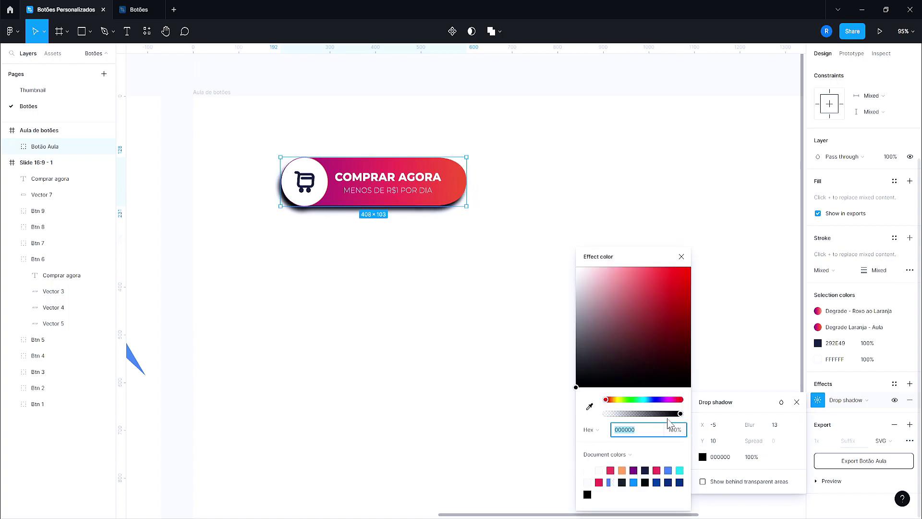
pyautogui.moveTo(680, 414); pyautogui.dragTo(637, 413)
pyautogui.click(671, 278)
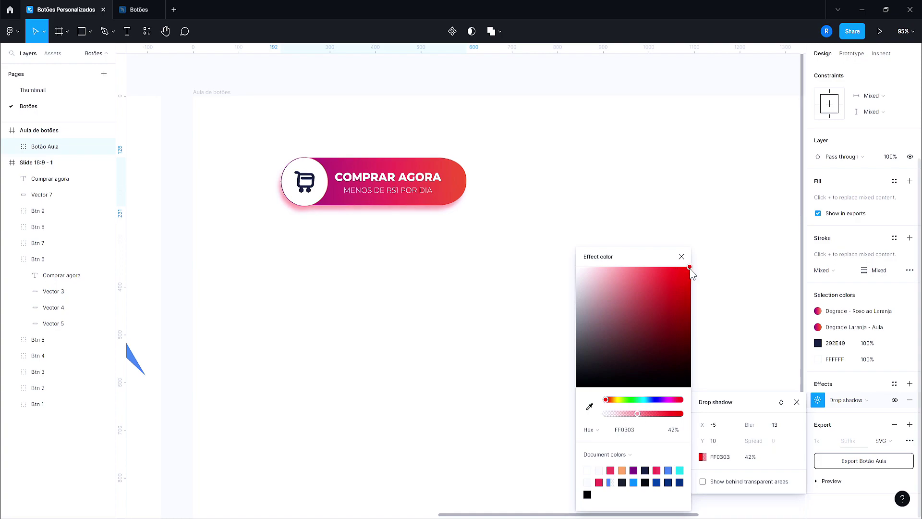
pyautogui.moveTo(619, 399); pyautogui.dragTo(611, 399)
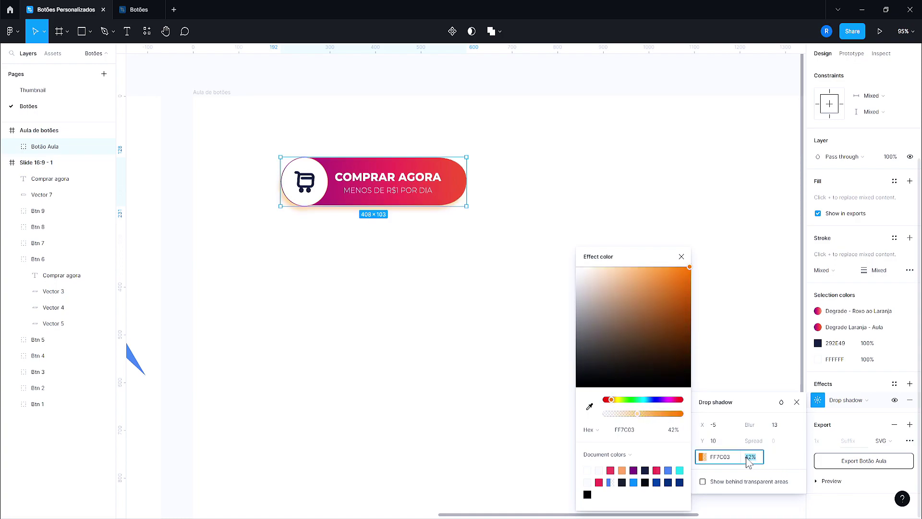
pyautogui.click(681, 257)
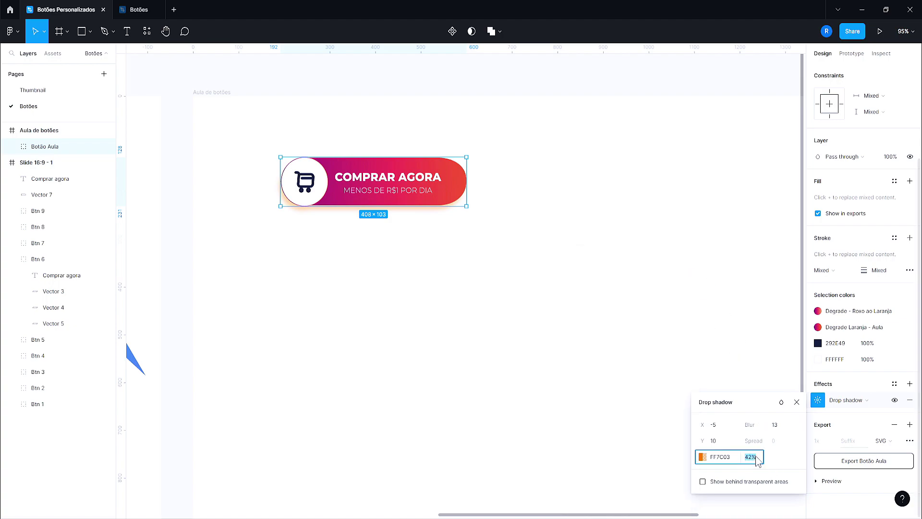
pyautogui.click(598, 331)
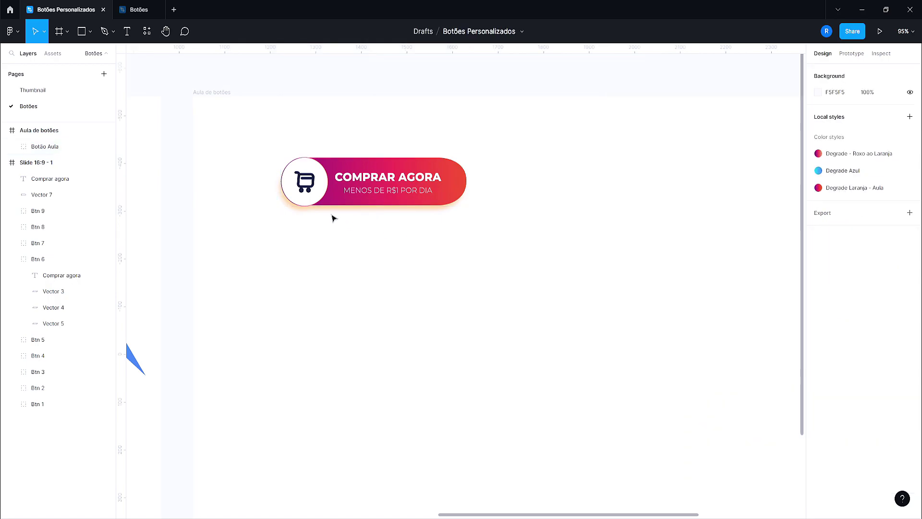
pyautogui.scroll(3, 392, 286)
pyautogui.keyDown('ctrl'); pyautogui.scroll(5, 393, 285); pyautogui.keyUp('ctrl')
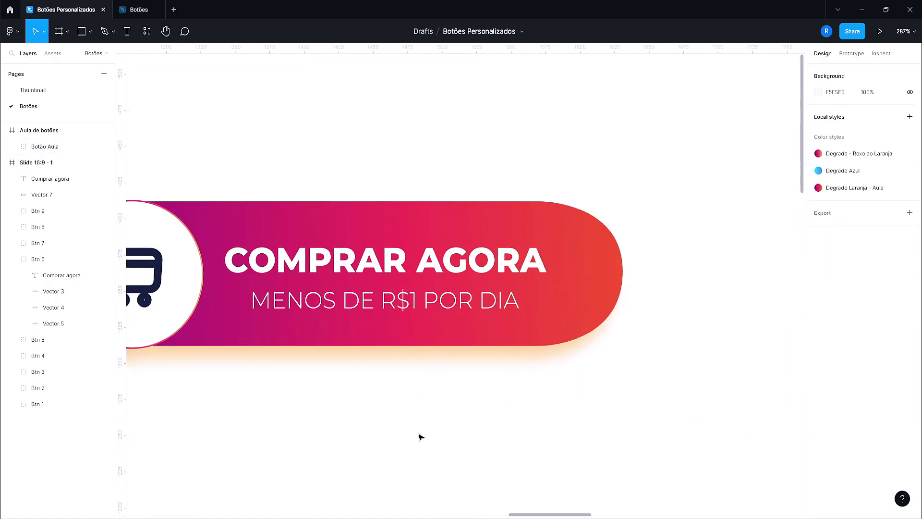
pyautogui.keyDown('ctrl'); pyautogui.scroll(-5, 584, 354); pyautogui.keyUp('ctrl')
pyautogui.keyDown('ctrl'); pyautogui.scroll(-3, 593, 383); pyautogui.keyUp('ctrl')
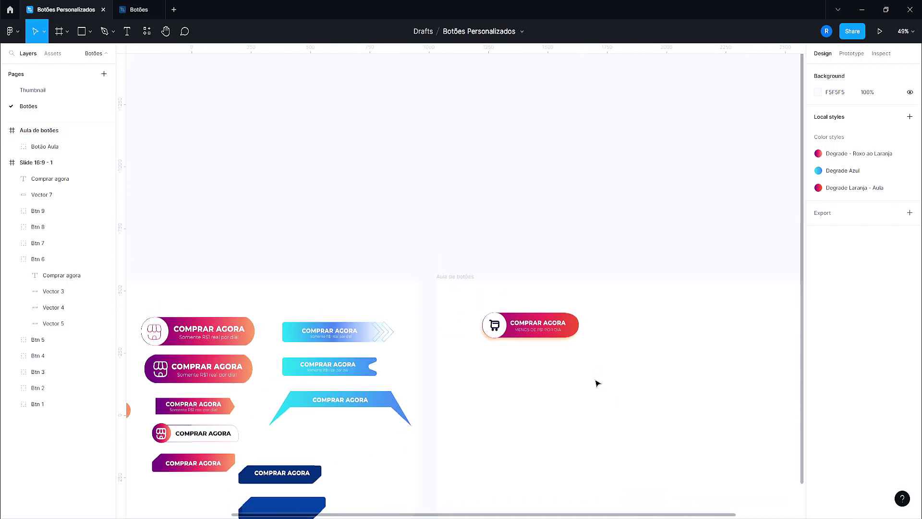
pyautogui.scroll(-3, 598, 383)
pyautogui.hscroll(-4, 598, 382)
pyautogui.keyDown('ctrl'); pyautogui.scroll(3, 379, 313); pyautogui.keyUp('ctrl')
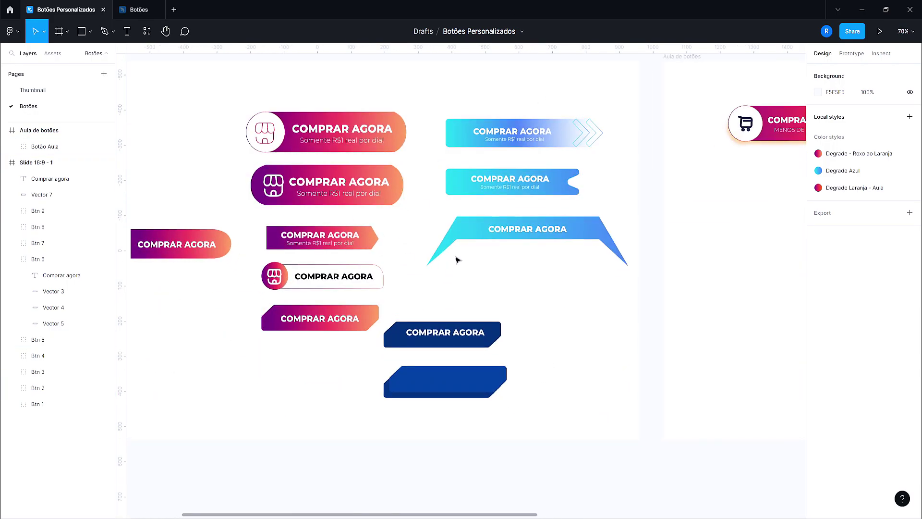
pyautogui.scroll(1, 457, 259)
pyautogui.keyDown('ctrl'); pyautogui.scroll(2, 445, 274); pyautogui.keyUp('ctrl')
pyautogui.keyDown('ctrl'); pyautogui.scroll(1, 432, 292); pyautogui.keyUp('ctrl')
pyautogui.moveTo(570, 264)
pyautogui.mouseDown()
pyautogui.moveTo(664, 249)
pyautogui.moveTo(613, 266)
pyautogui.mouseUp()
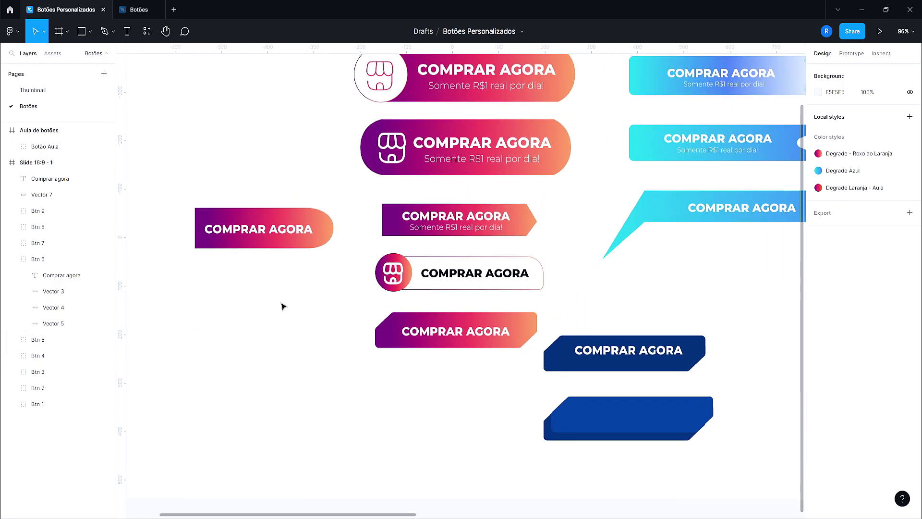
pyautogui.click(280, 246)
pyautogui.moveTo(826, 288)
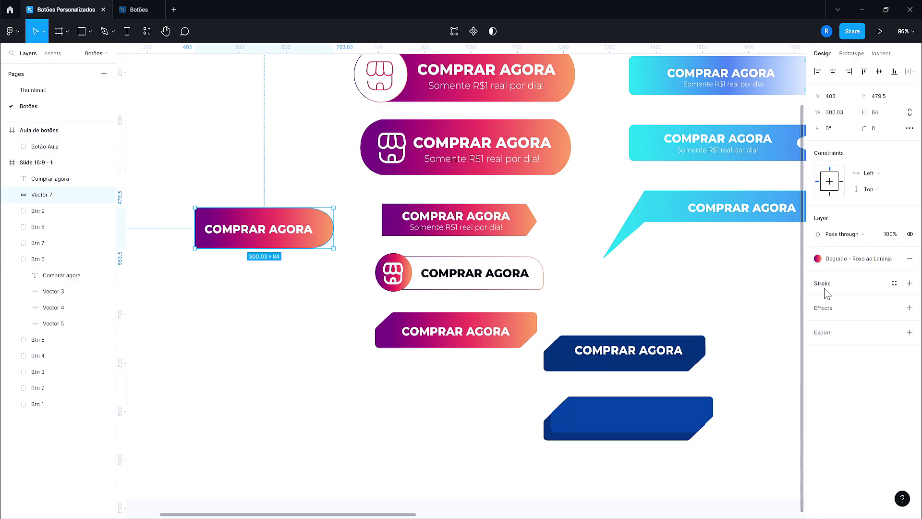
# Step: Remove Vector 7's fill and apply the Degrade - Roxo ao Laranja style to its stroke
pyautogui.click(909, 262)
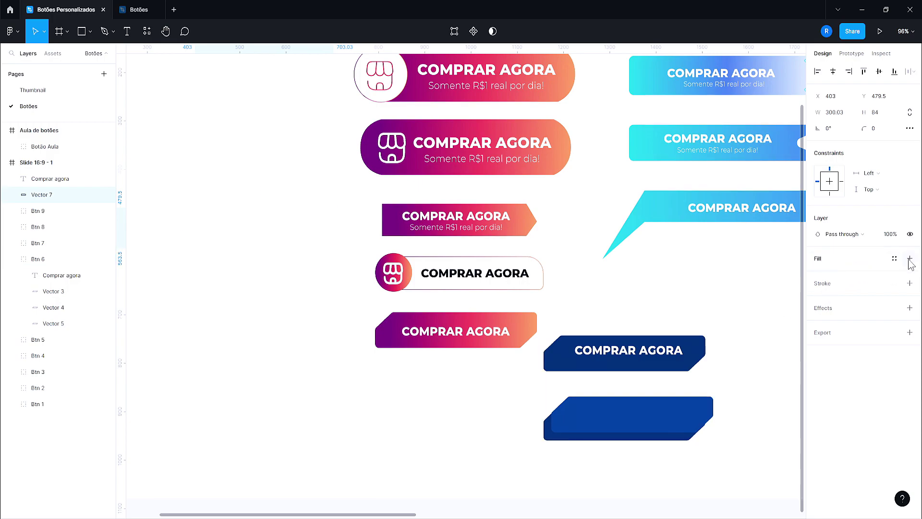
pyautogui.click(894, 284)
pyautogui.click(824, 344)
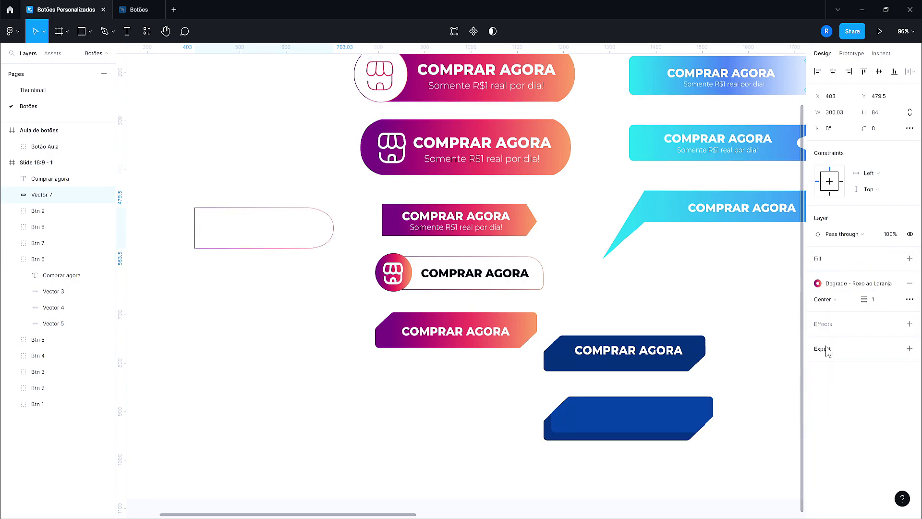
# Step: Set the COMPRAR AGORA text fill to 333333
pyautogui.click(280, 233)
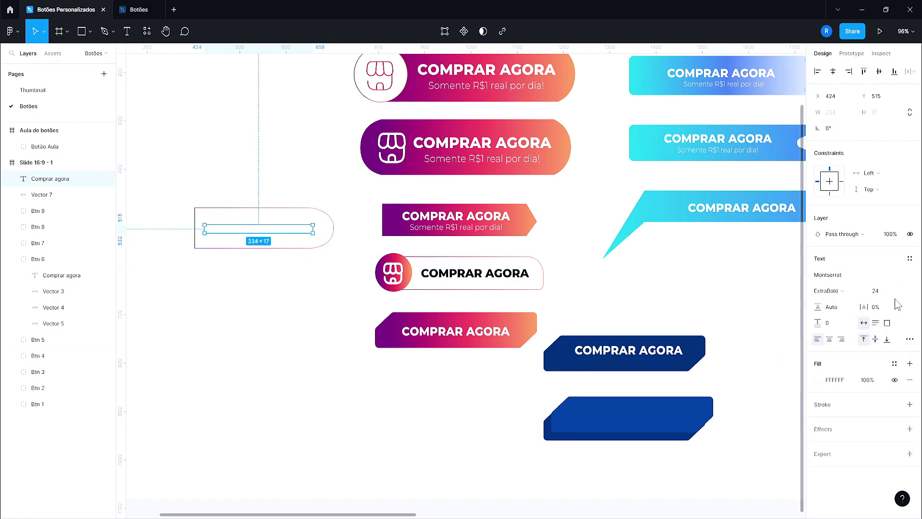
pyautogui.click(818, 380)
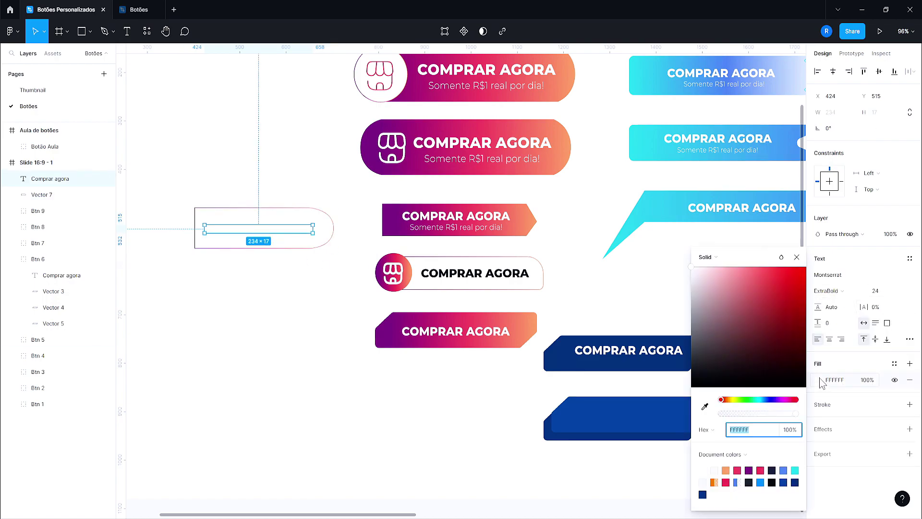
pyautogui.write('333333')
pyautogui.press('Return')
pyautogui.click(350, 406)
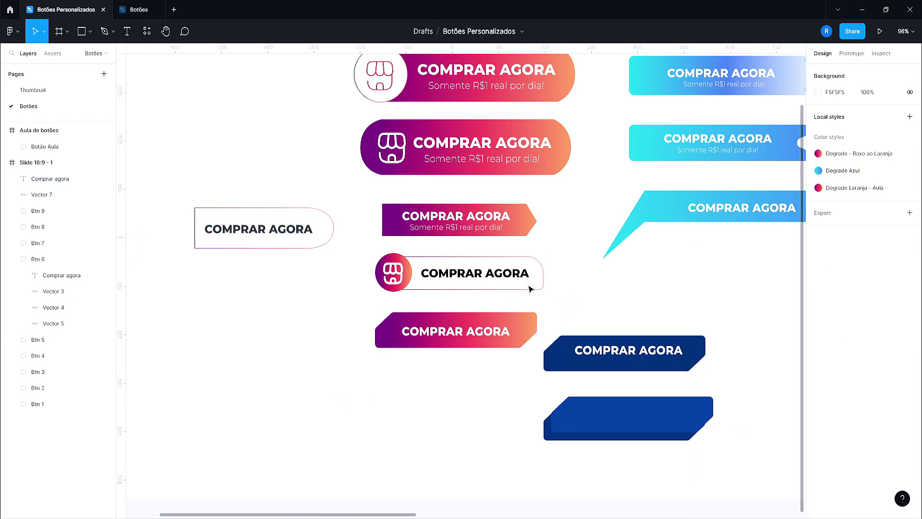
pyautogui.moveTo(616, 291); pyautogui.dragTo(549, 287)
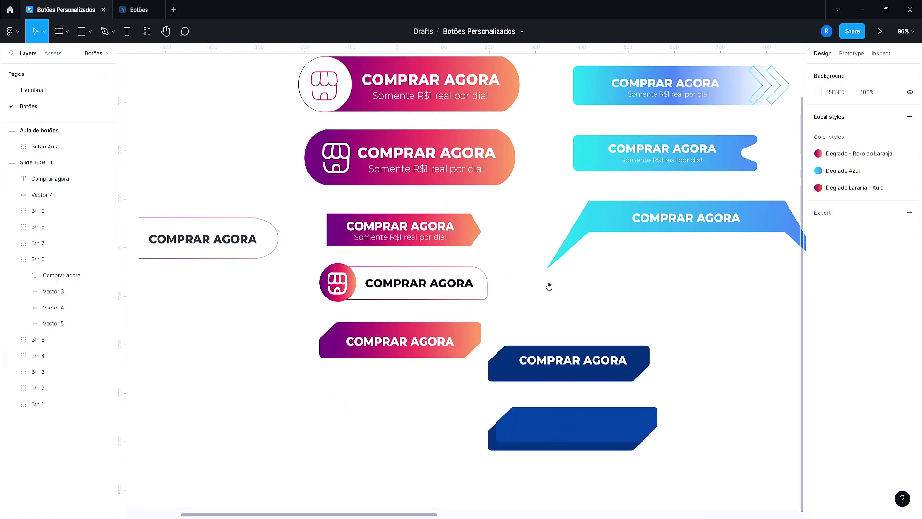